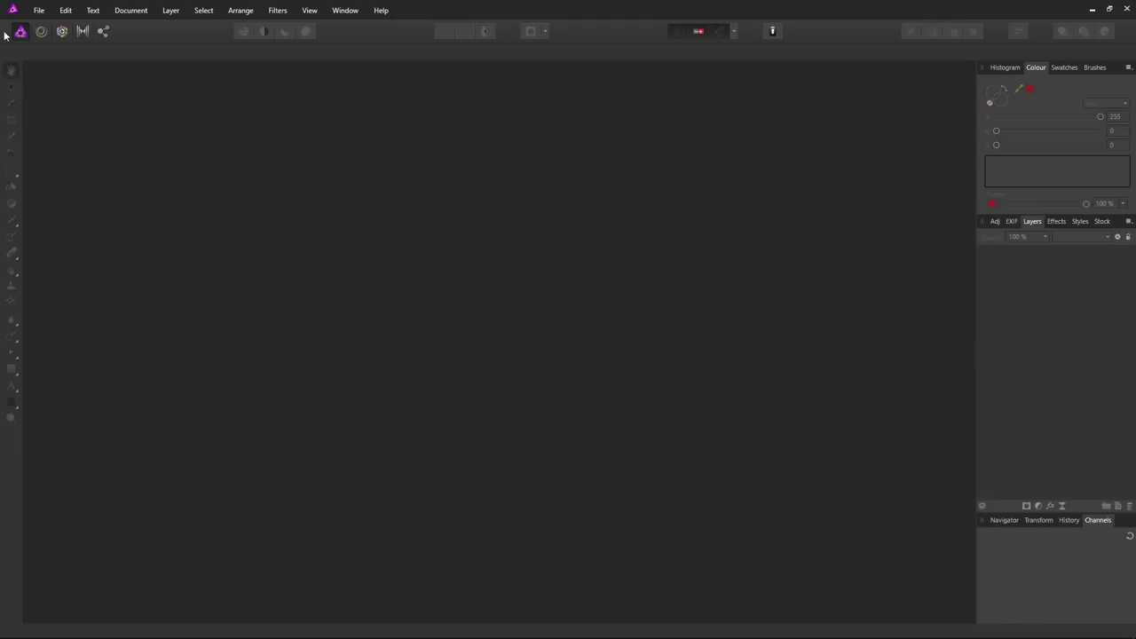
Step: Open the image Crane.jpg from the Resources folder
click(39, 11)
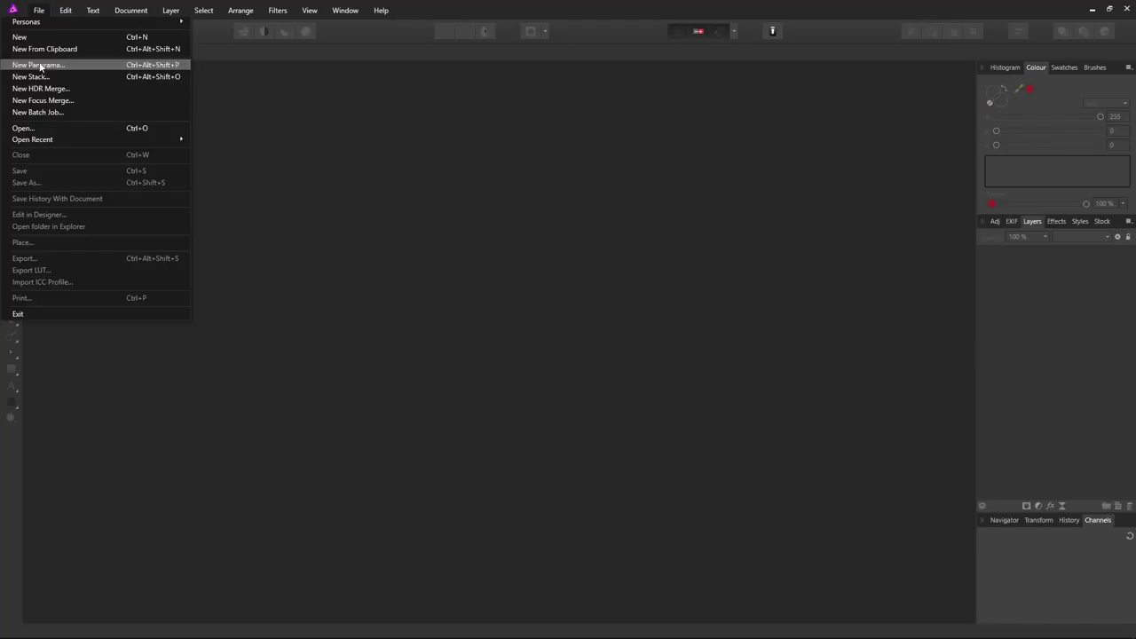
click(40, 129)
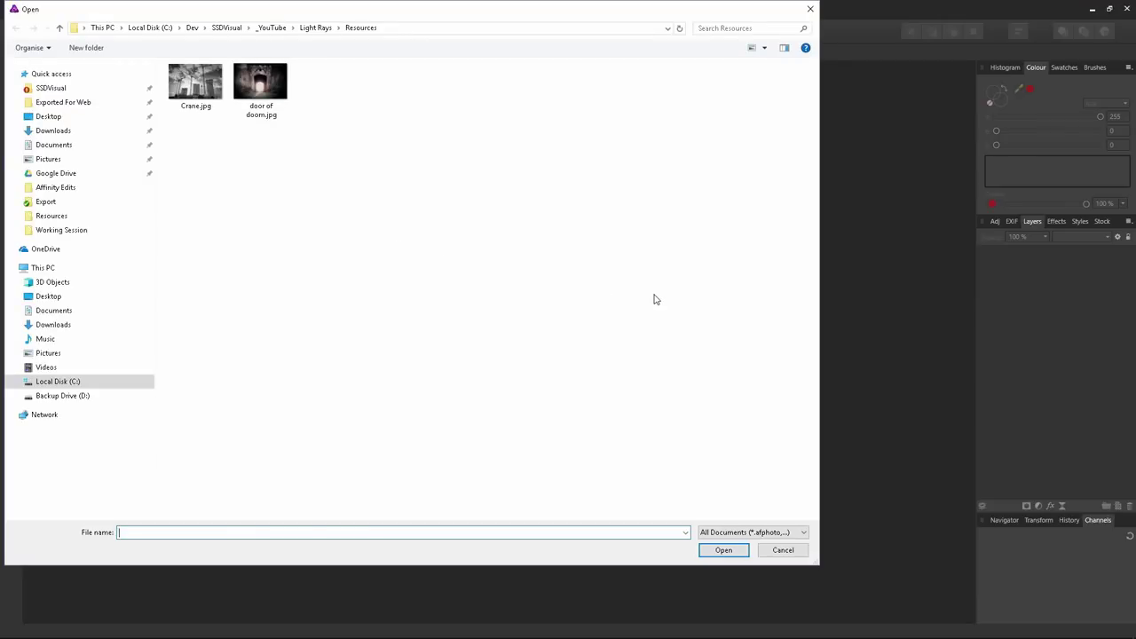
click(201, 84)
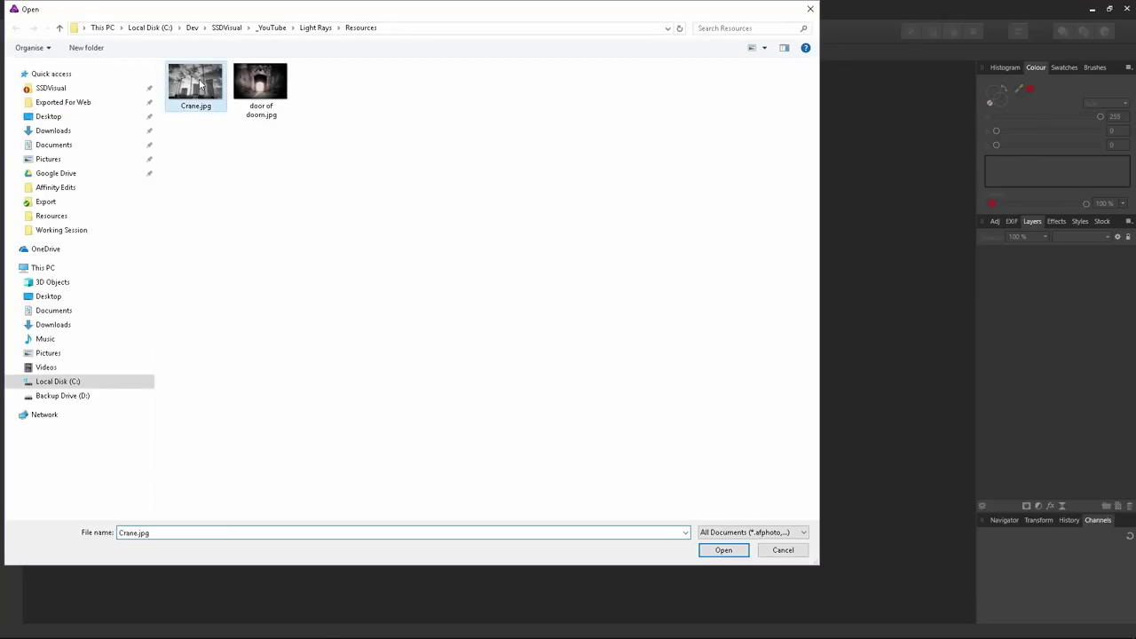
double_click(200, 85)
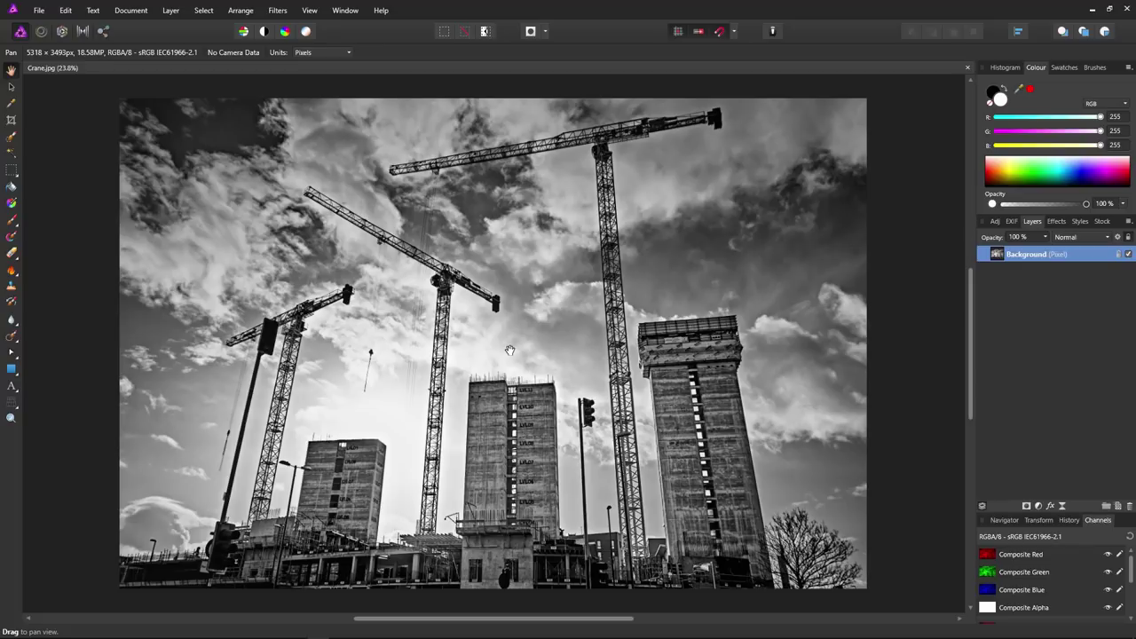
Step: Duplicate the Background layer and apply monochromatic Gaussian noise at 100% intensity to the copy
right_click(1020, 258)
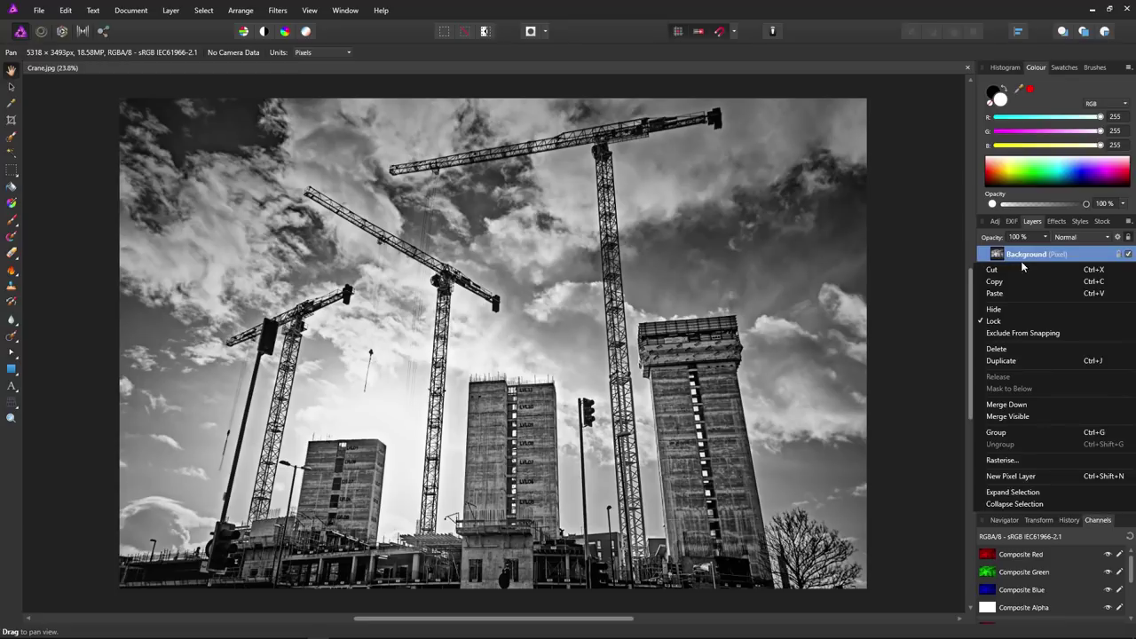
click(1028, 361)
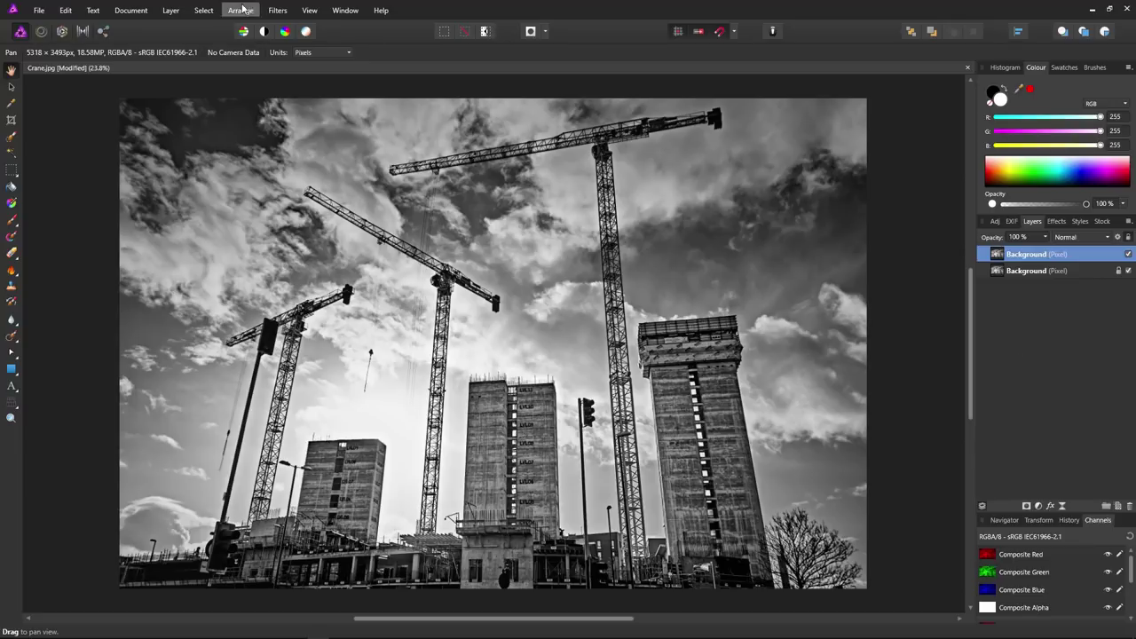
click(278, 10)
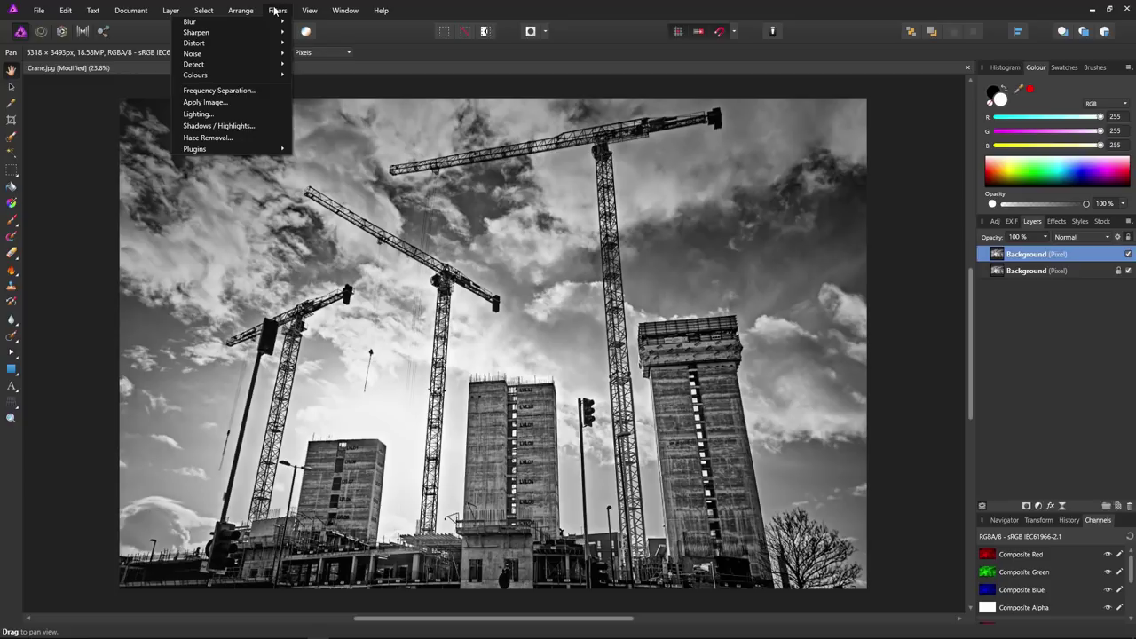
mouse_move(248, 55)
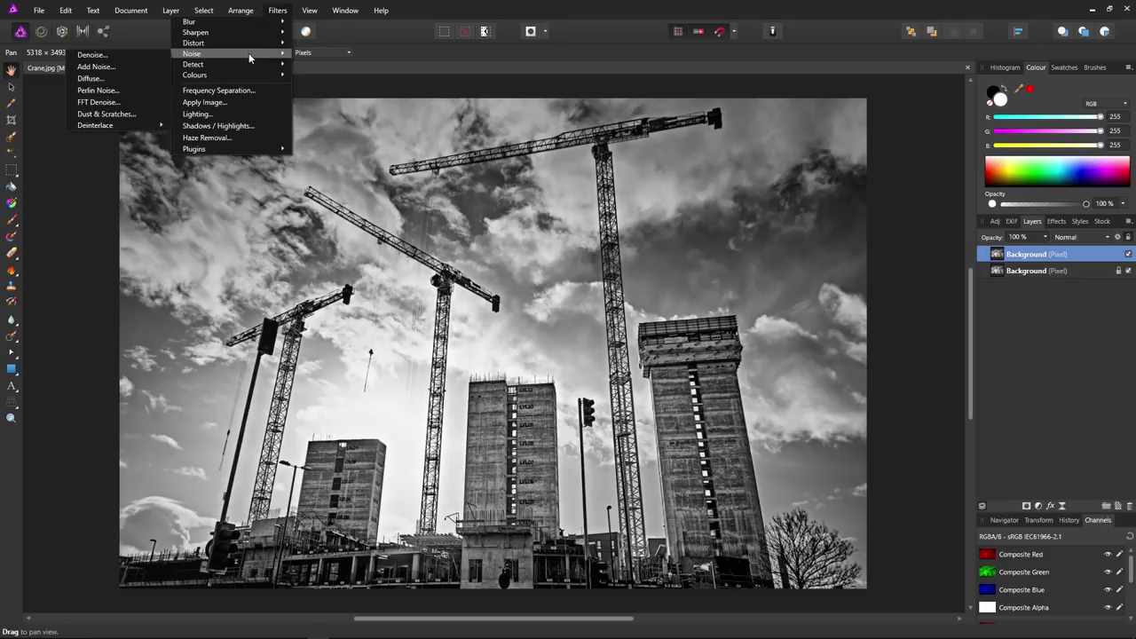
click(136, 66)
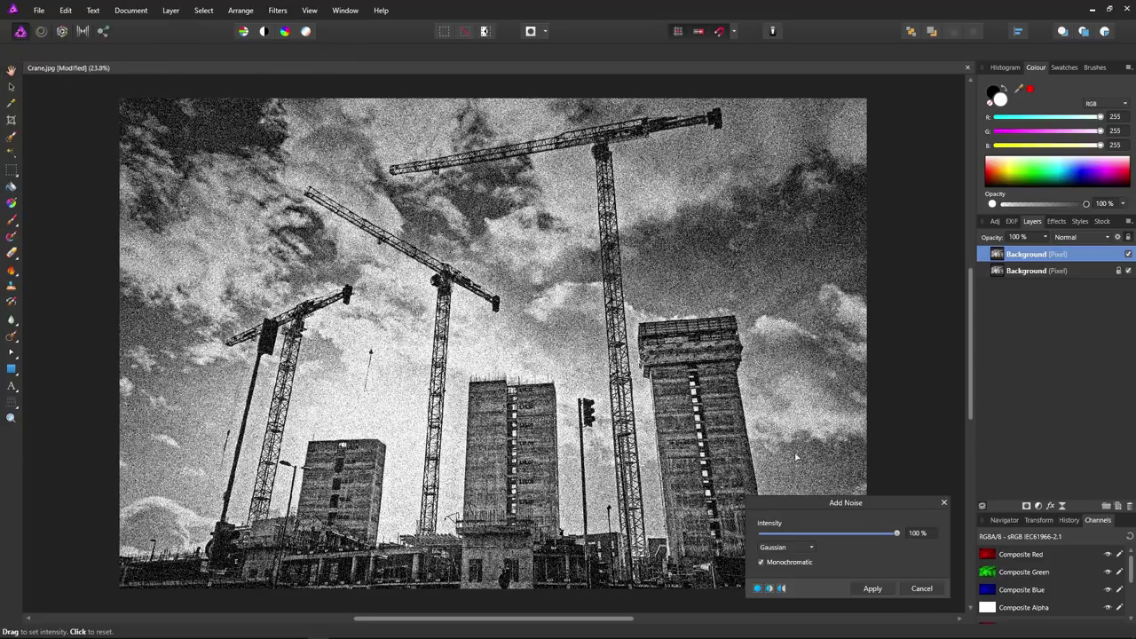
mouse_move(897, 535)
mouse_down()
mouse_move(799, 535)
mouse_move(907, 541)
mouse_up()
click(790, 552)
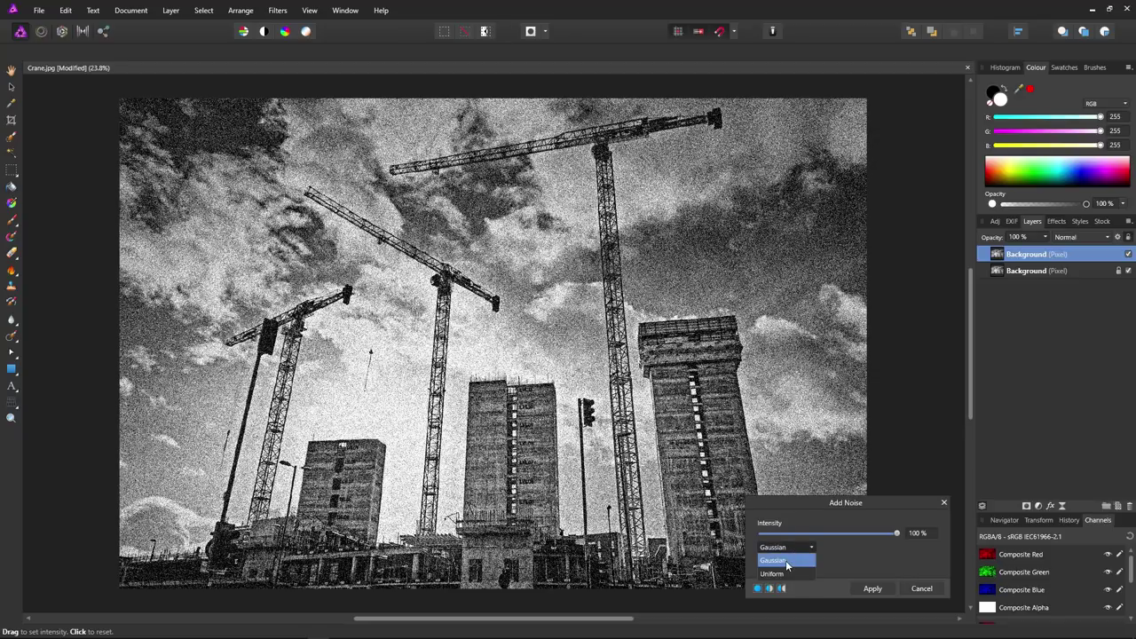
click(787, 564)
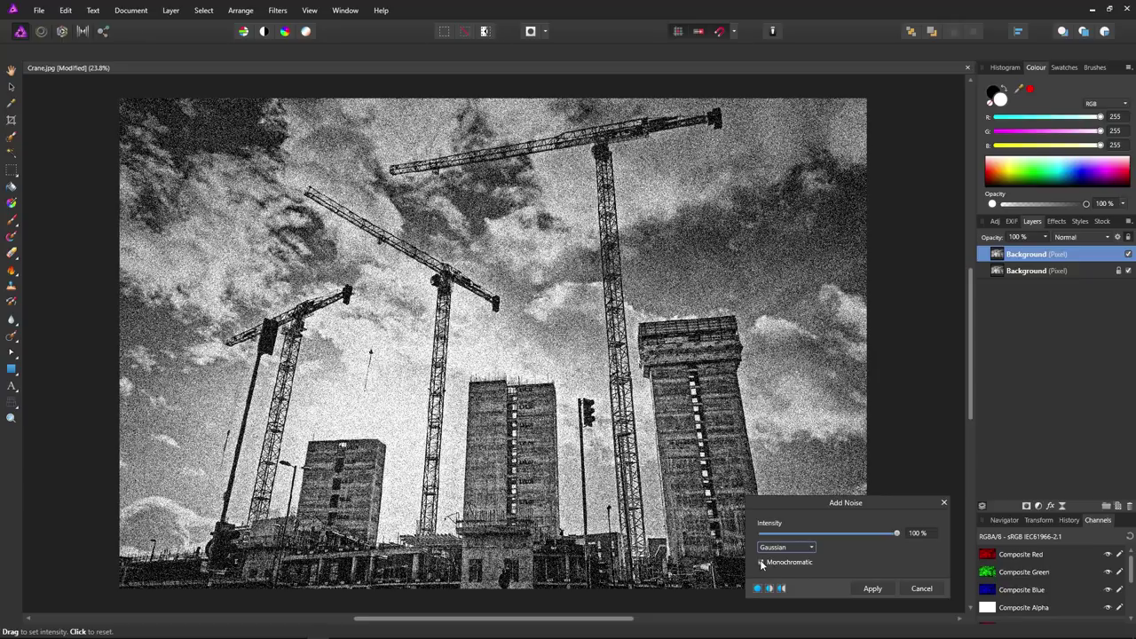
click(872, 589)
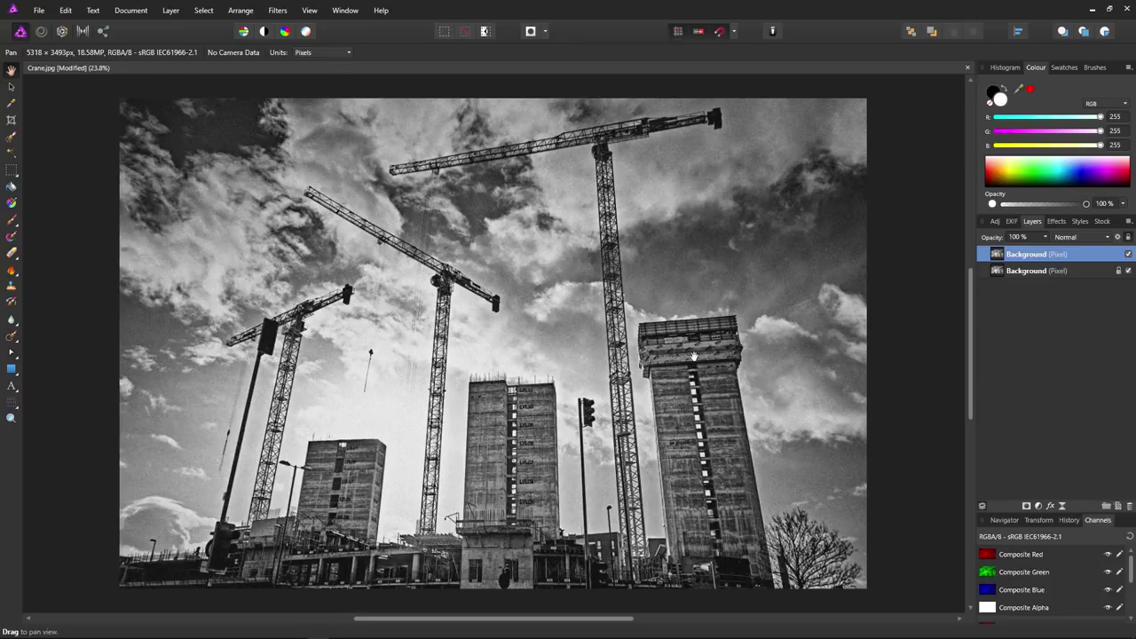
Step: Apply a Zoom Blur with a 1024 px radius to the duplicated Background layer
click(278, 10)
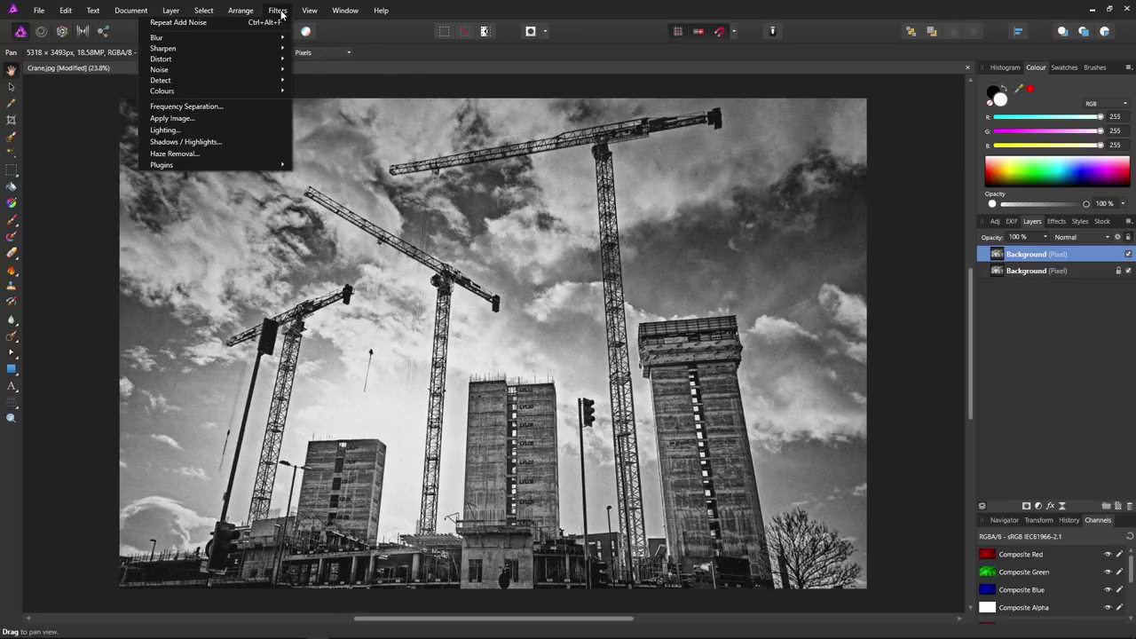
mouse_move(239, 35)
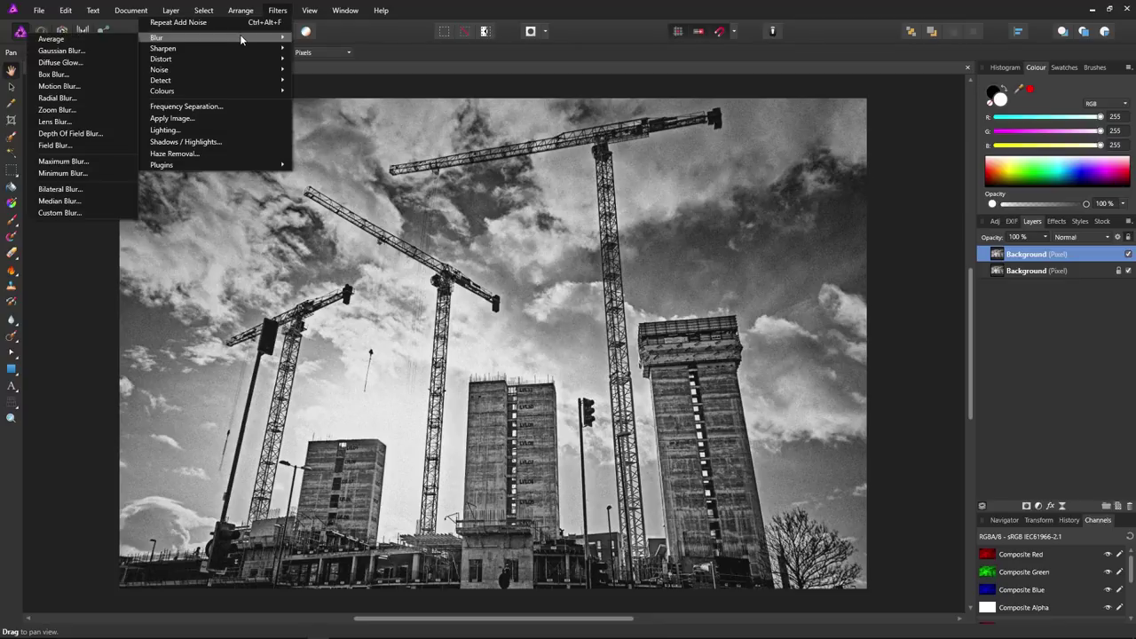
click(56, 109)
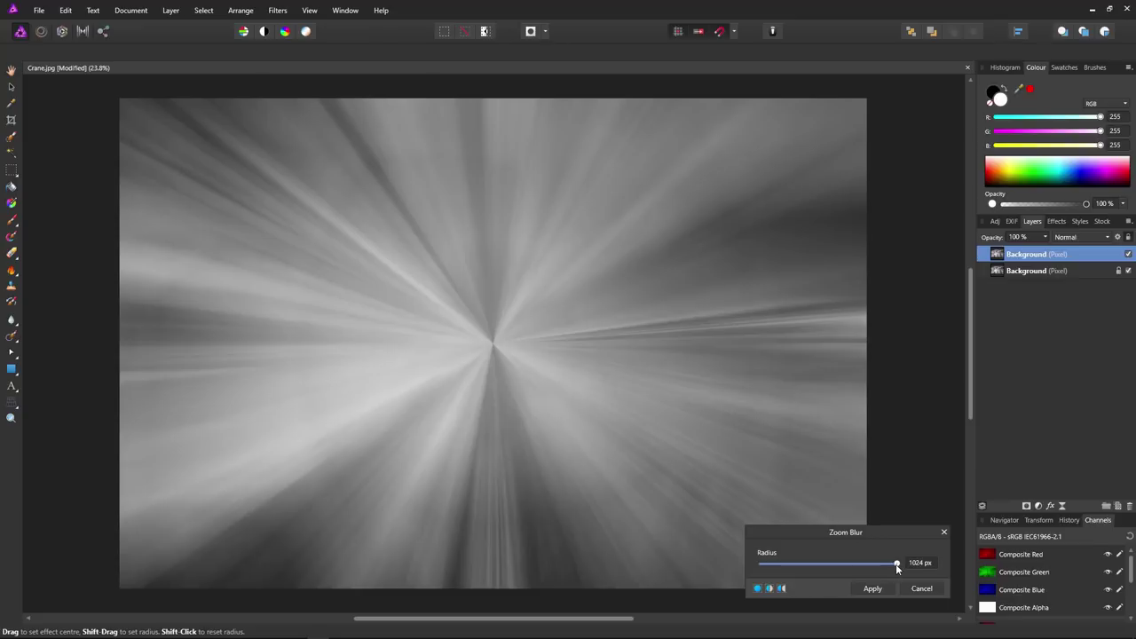
mouse_move(895, 563)
mouse_down()
mouse_move(771, 566)
mouse_move(900, 565)
mouse_up()
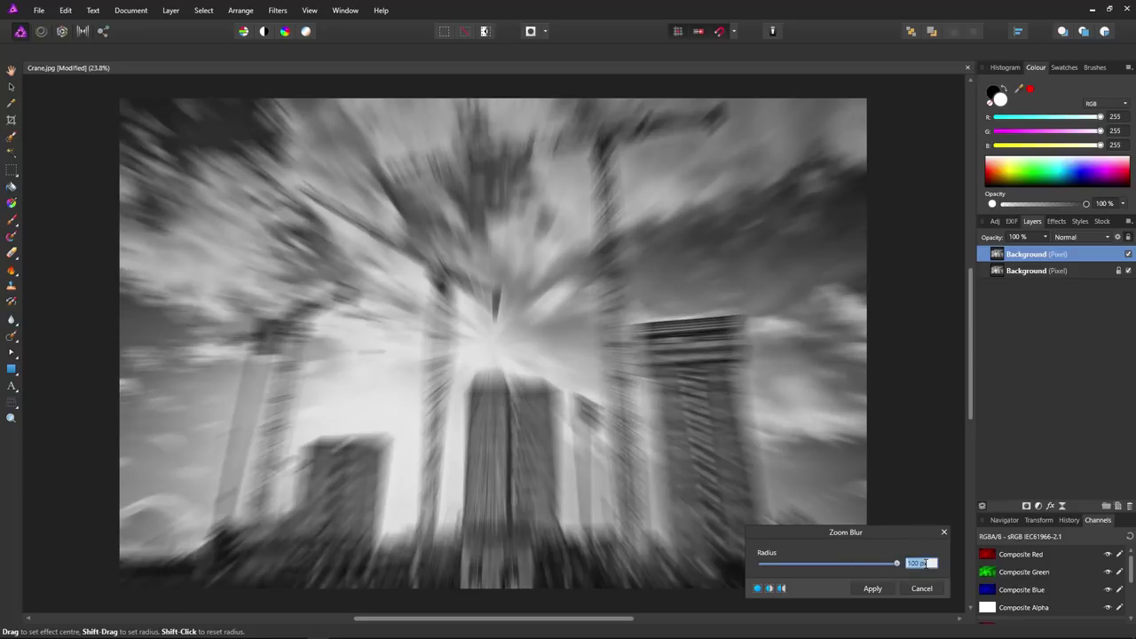
key(BackSpace)
text(1024)
click(875, 590)
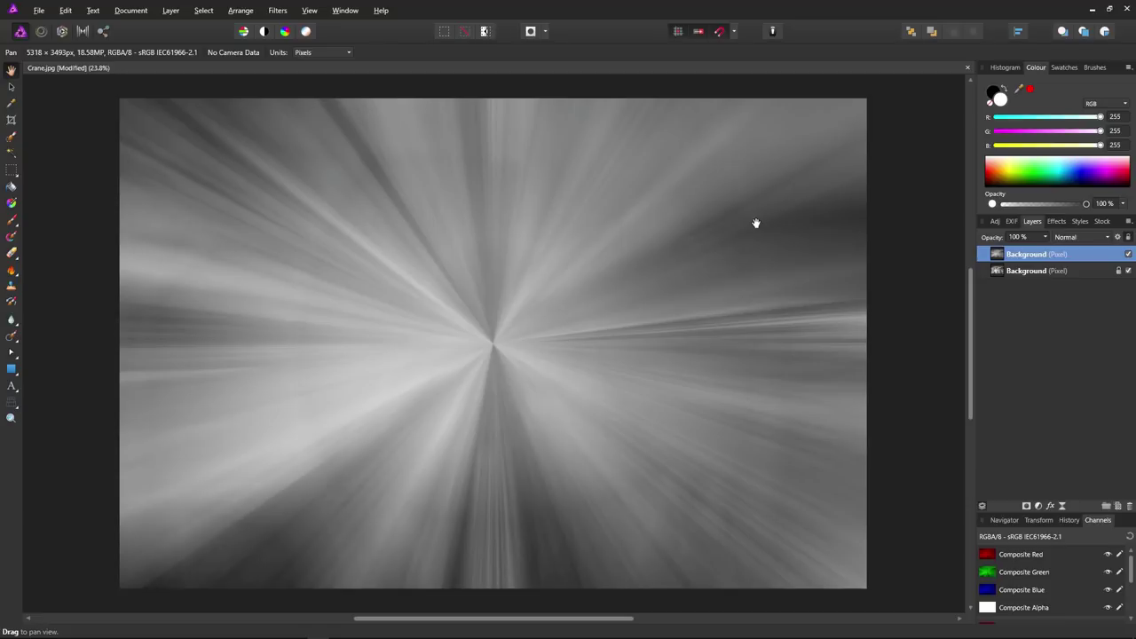
Step: Add a Levels adjustment above the blurred layer with black level 17% and white level 83%
click(1039, 506)
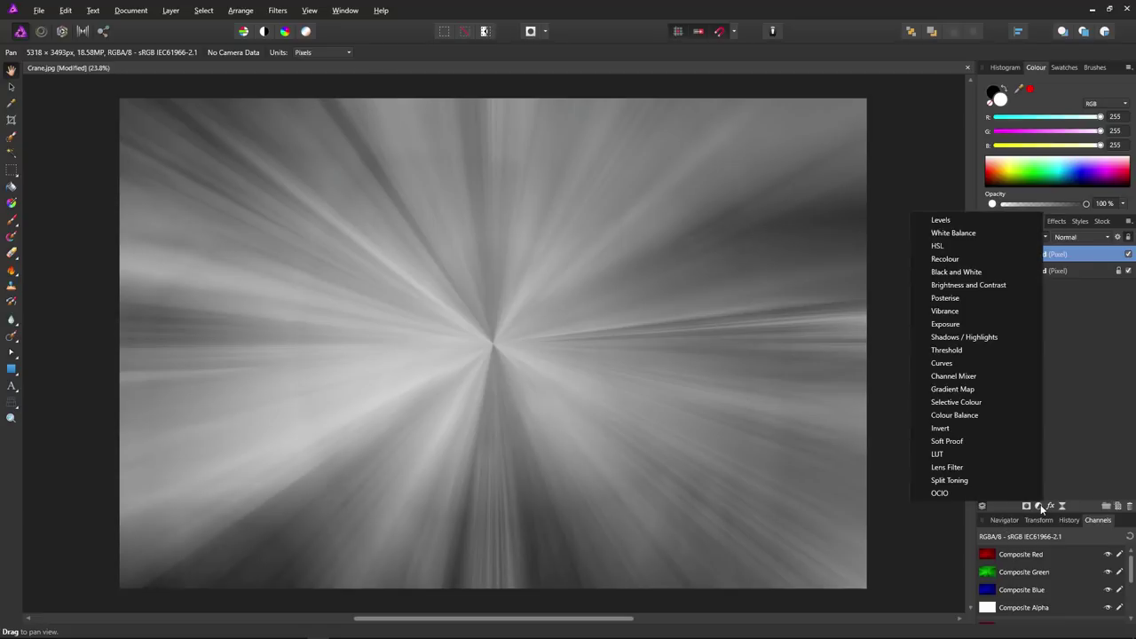
click(942, 220)
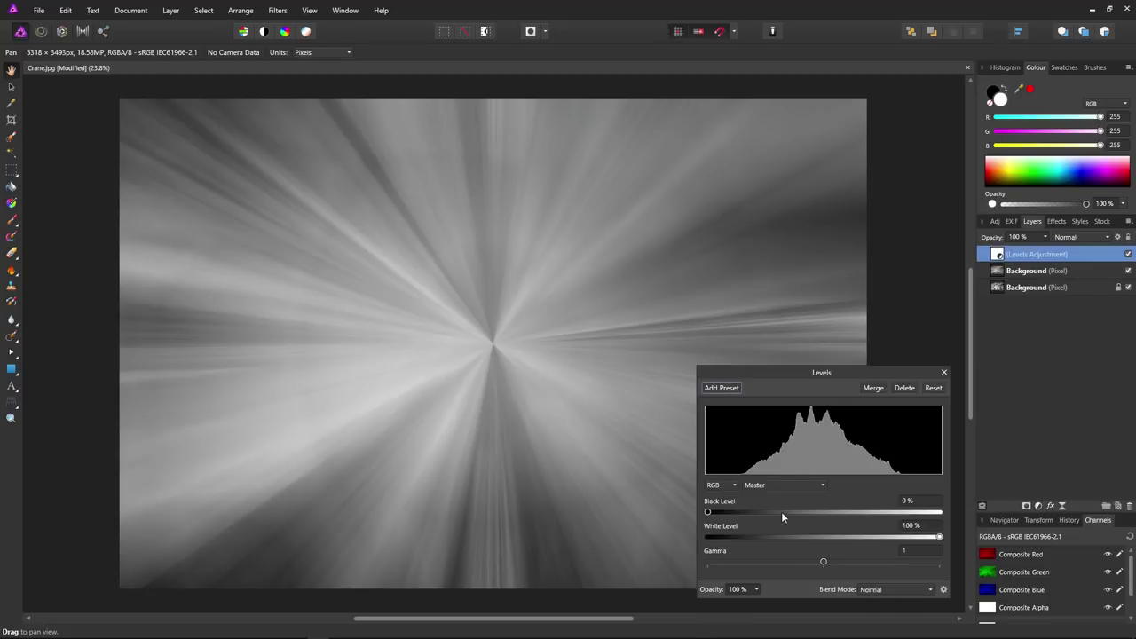
drag(707, 514, 747, 523)
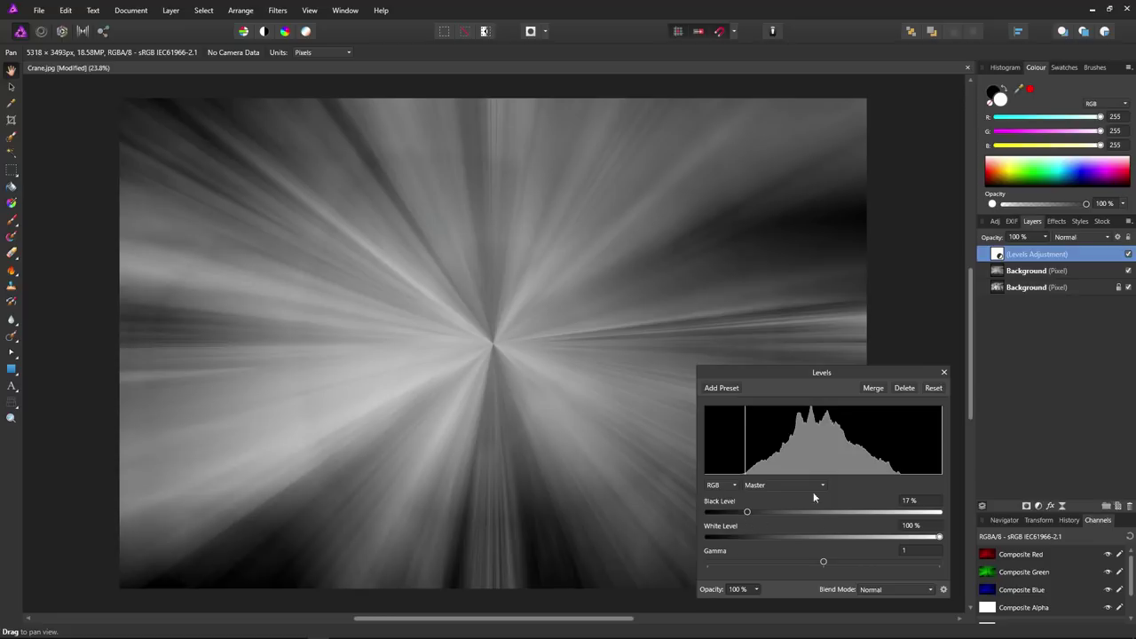
drag(940, 537, 898, 539)
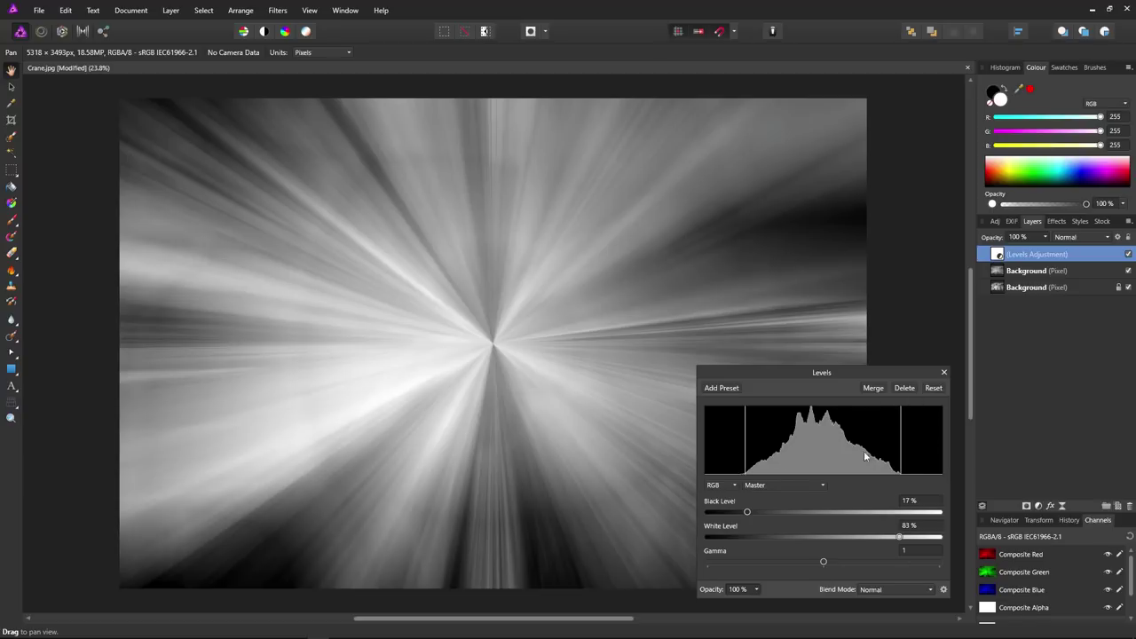
click(944, 372)
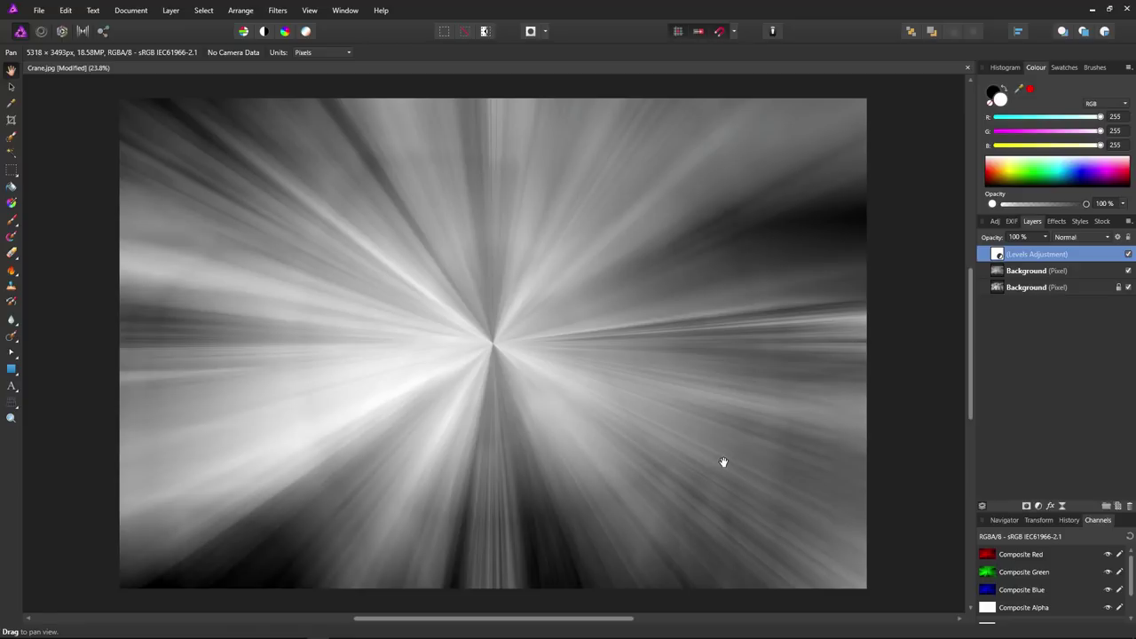
Step: Add a live Clarity filter above the Levels adjustment with a radius of 100 px
click(1062, 506)
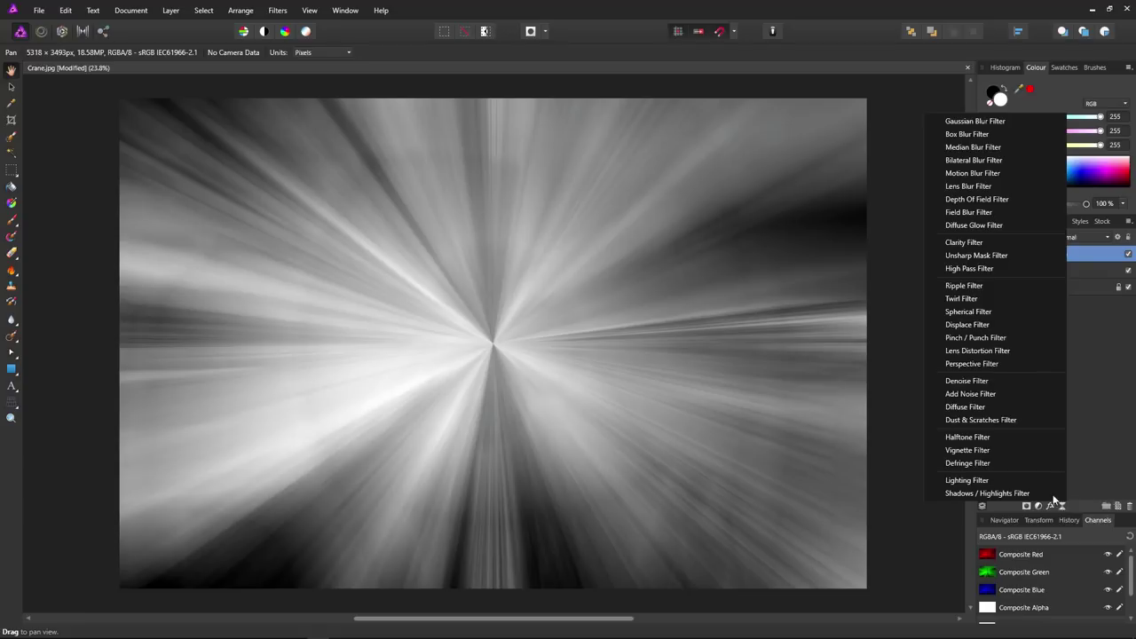
click(974, 243)
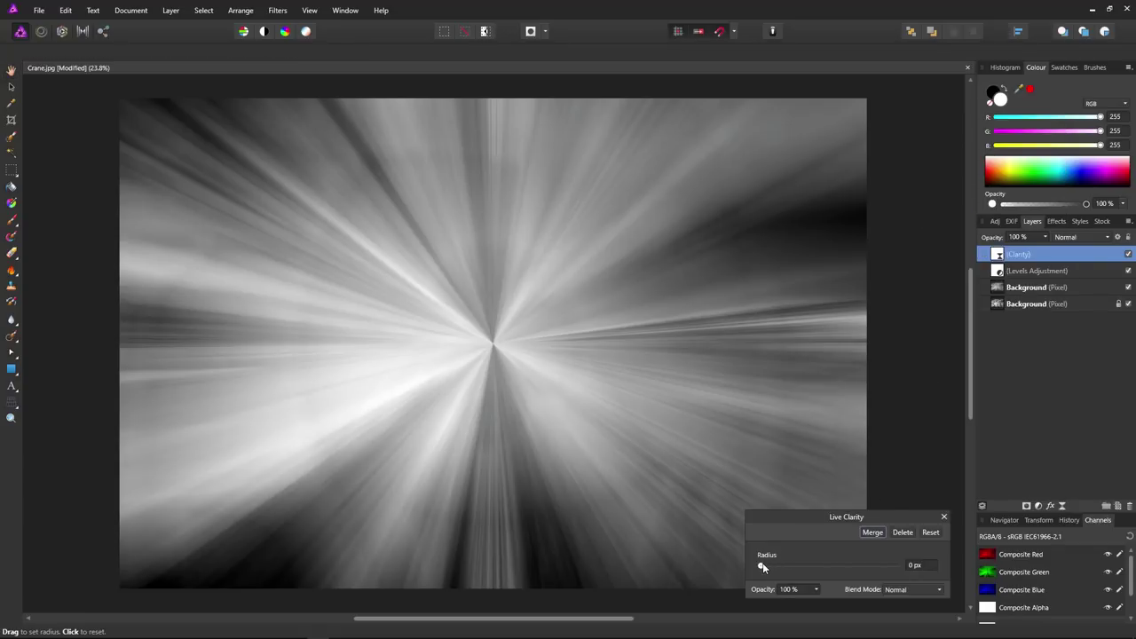
drag(762, 564, 899, 569)
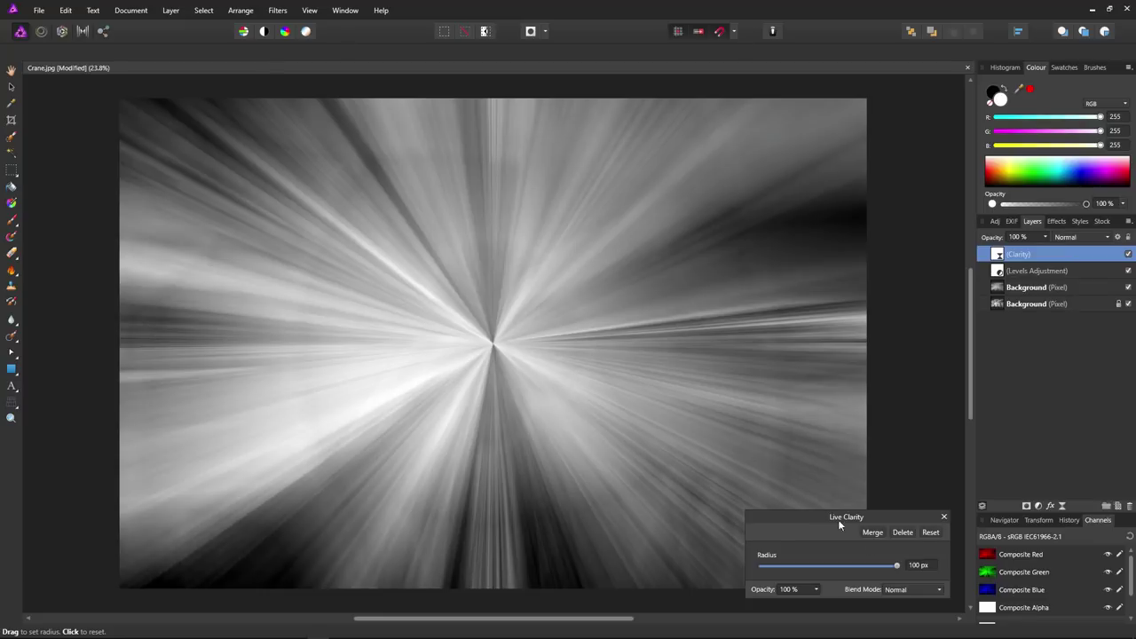
click(944, 517)
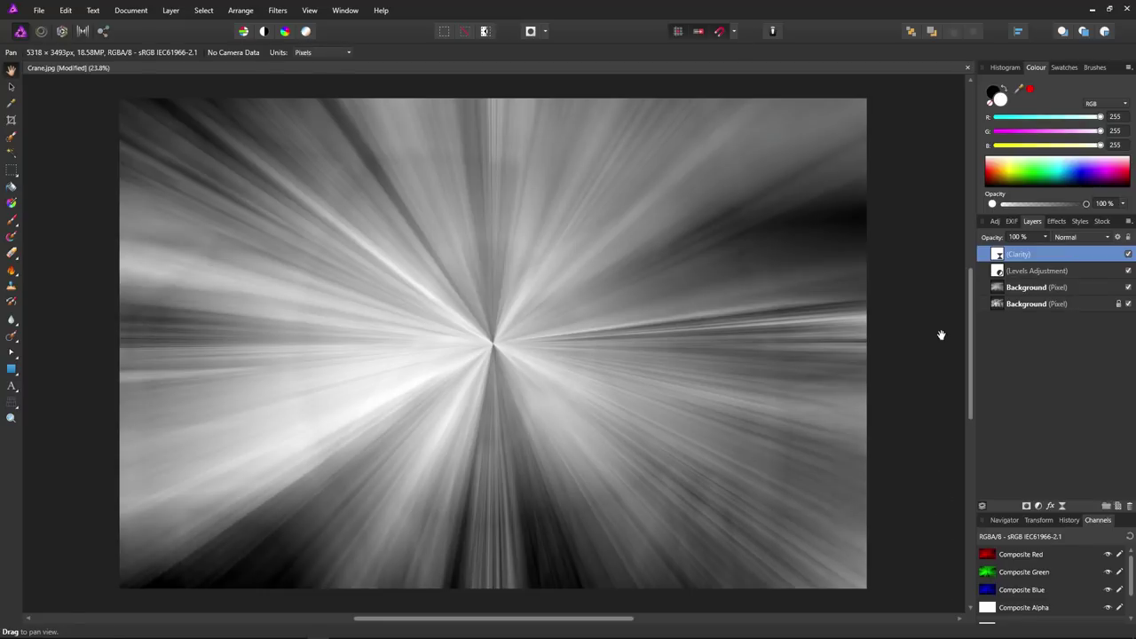
Step: Duplicate the Clarity filter layer twice to strengthen the light streaks
right_click(996, 257)
key(Escape)
key(ctrl+j)
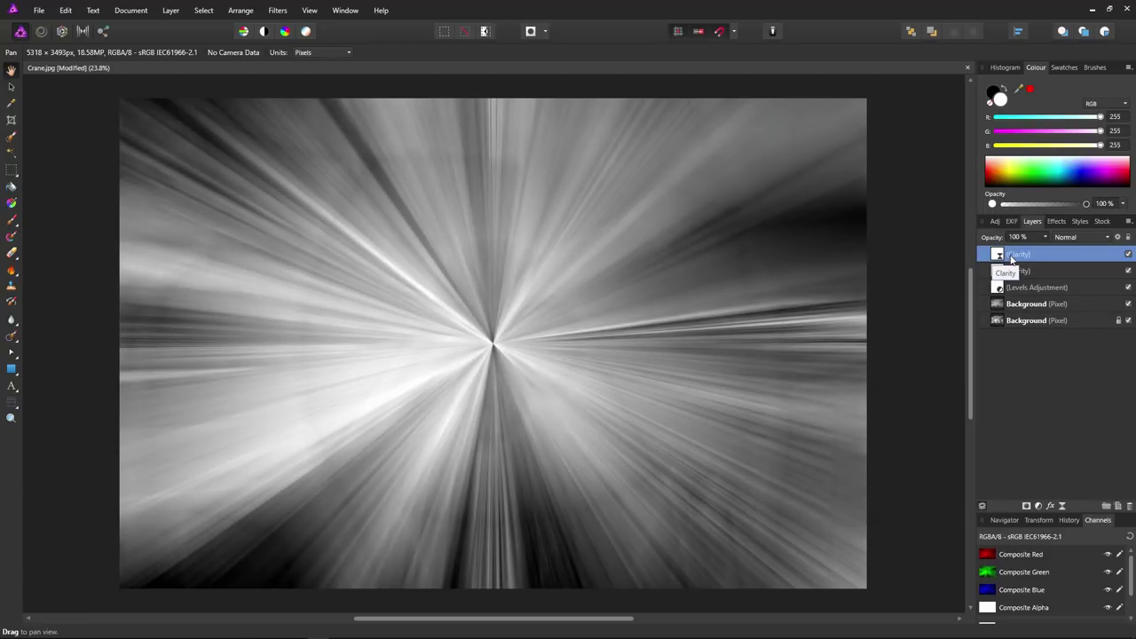
right_click(1011, 258)
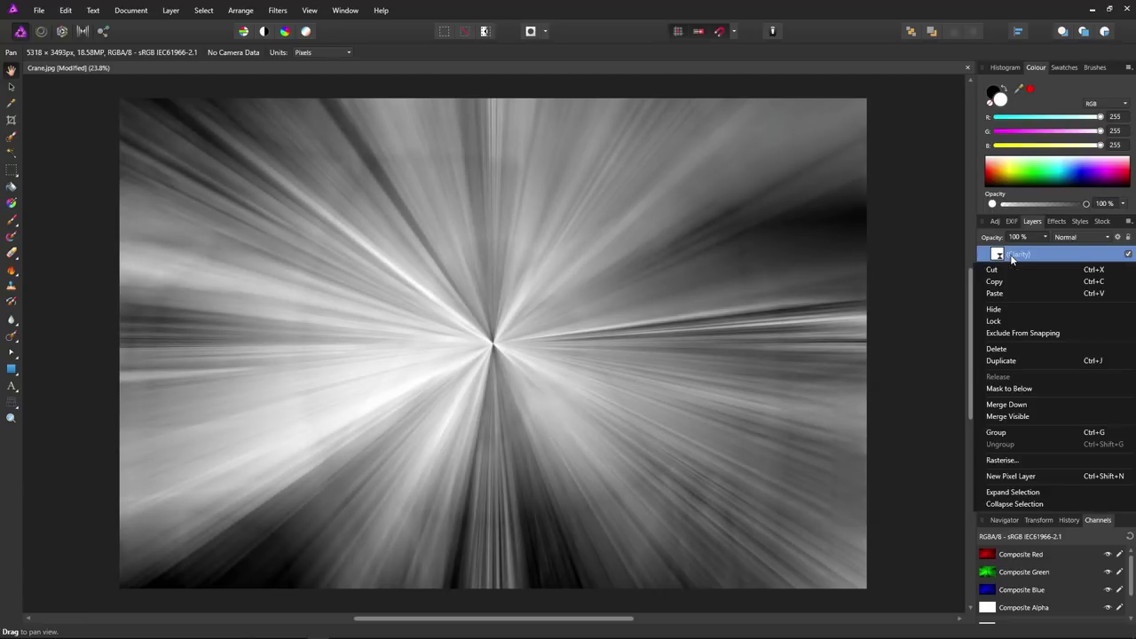
click(1011, 359)
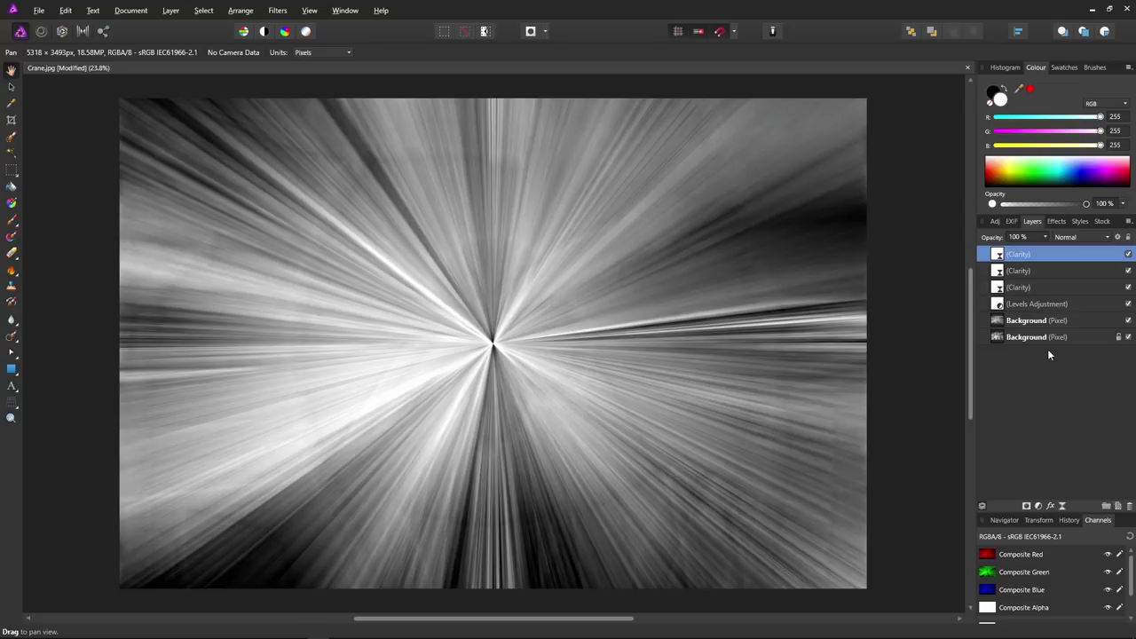
Step: Merge the visible layers into a new pixel layer, then delete the Clarity, Levels and blurred Background layers beneath it, leaving the merged layer selected
right_click(1022, 255)
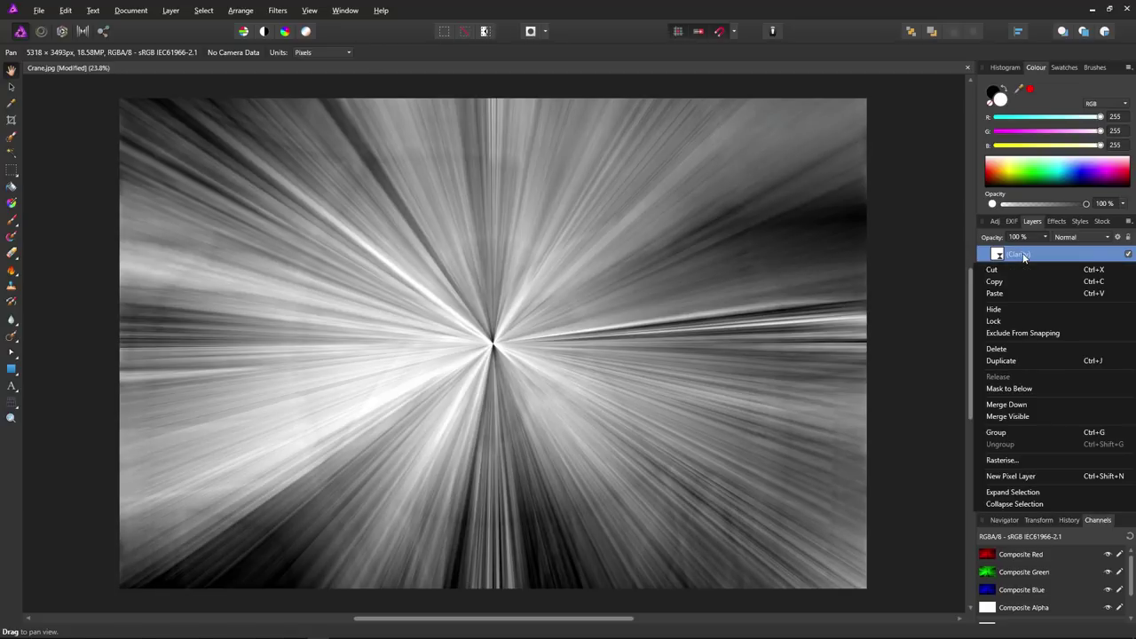
click(1038, 412)
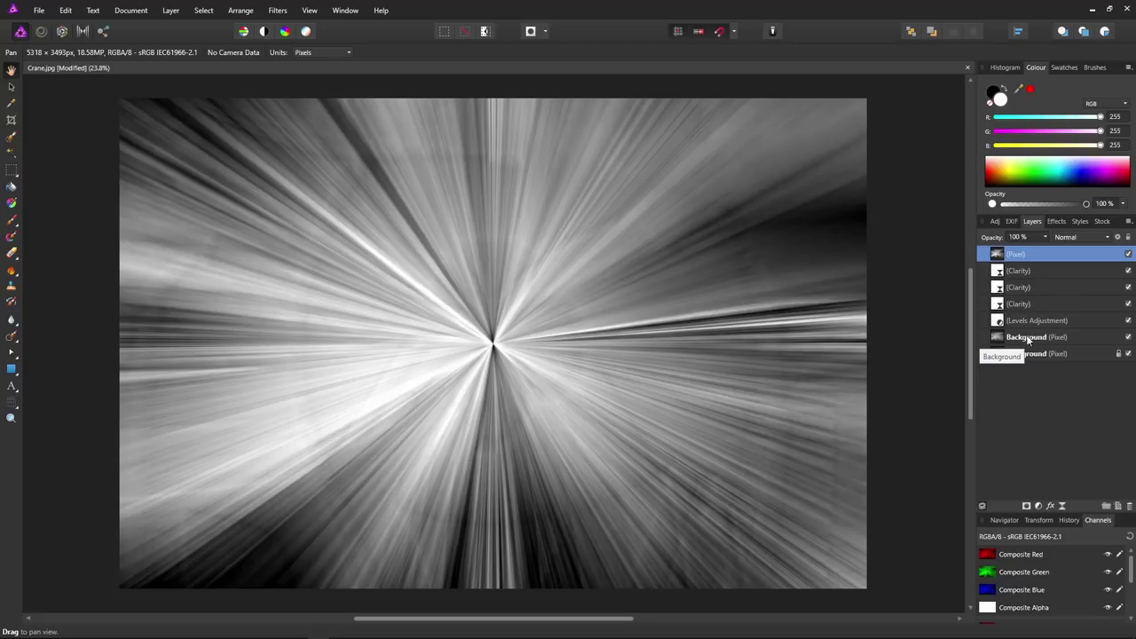
click(1025, 274)
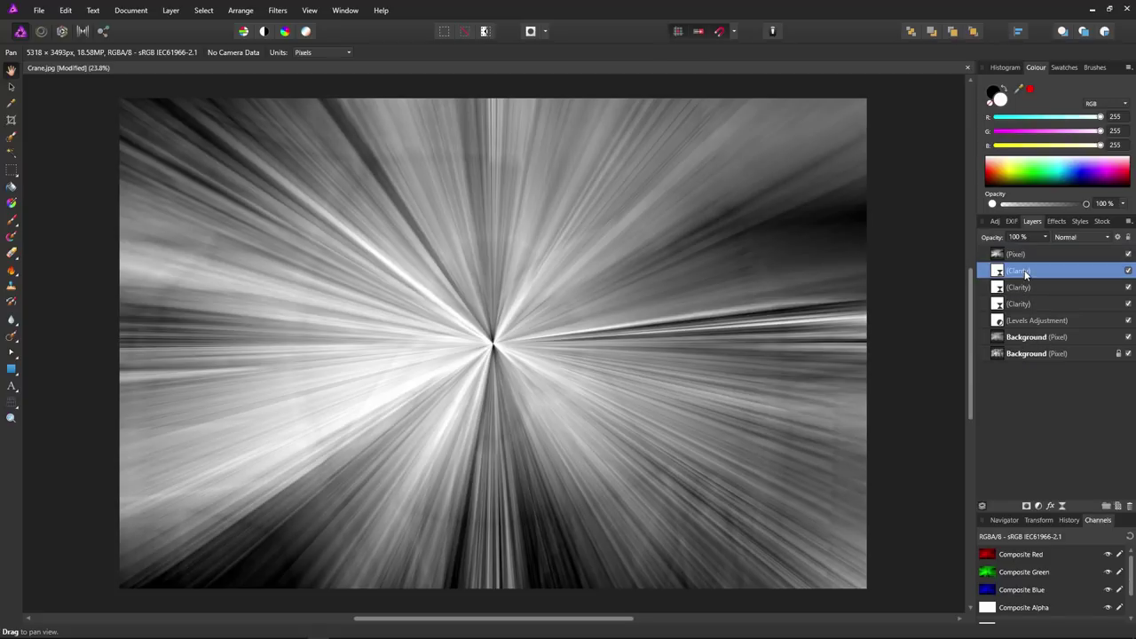
shift+click(1024, 339)
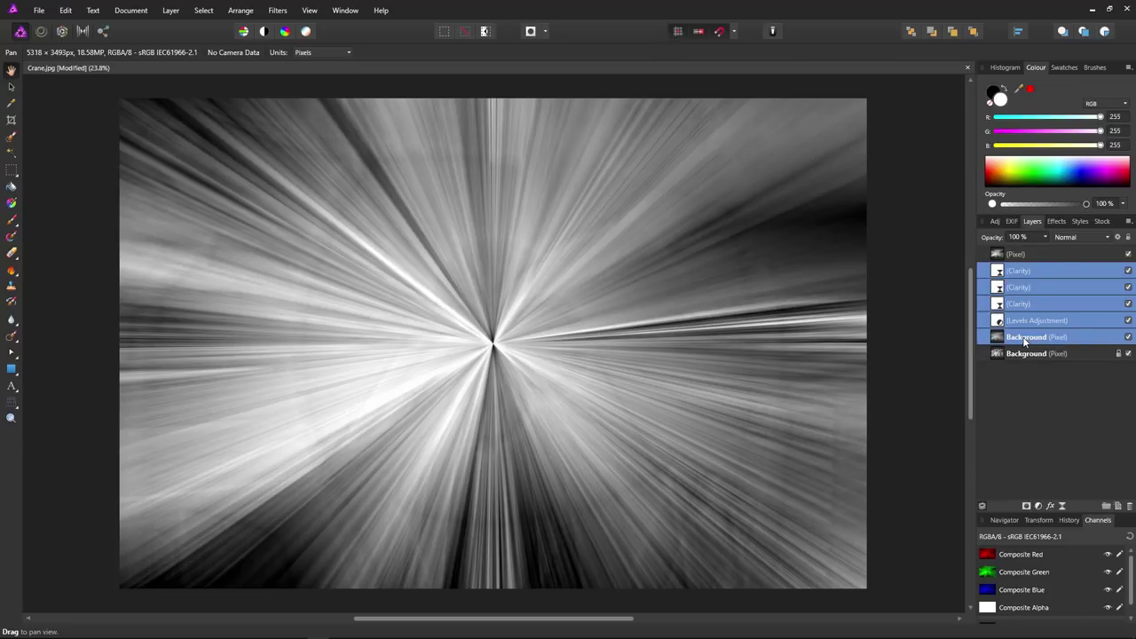
key(ctrl+e)
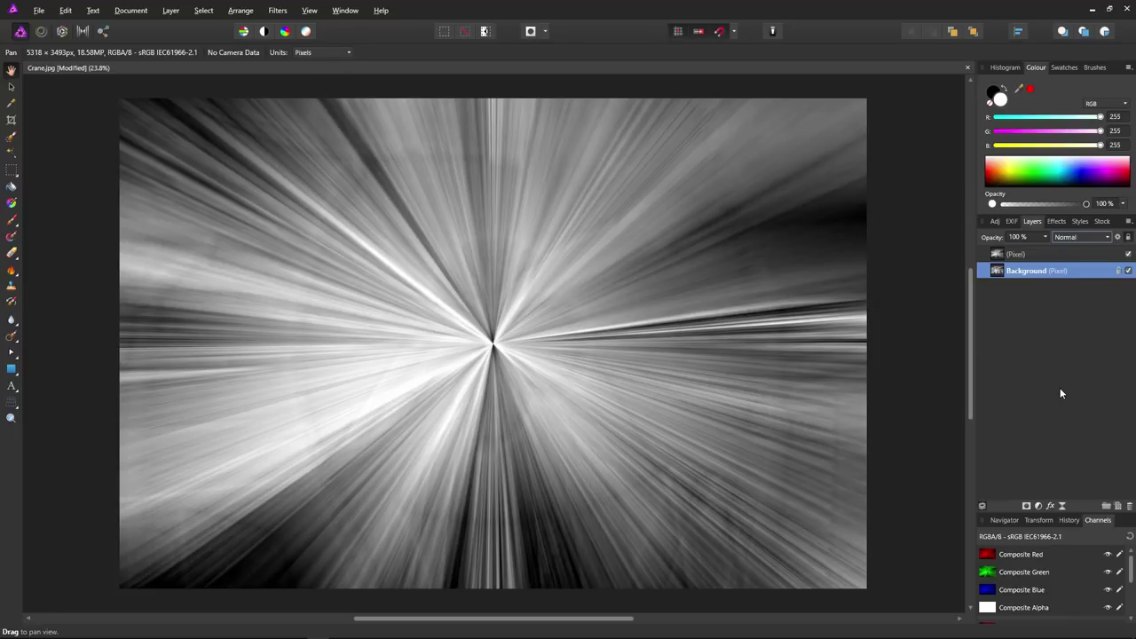
click(1025, 255)
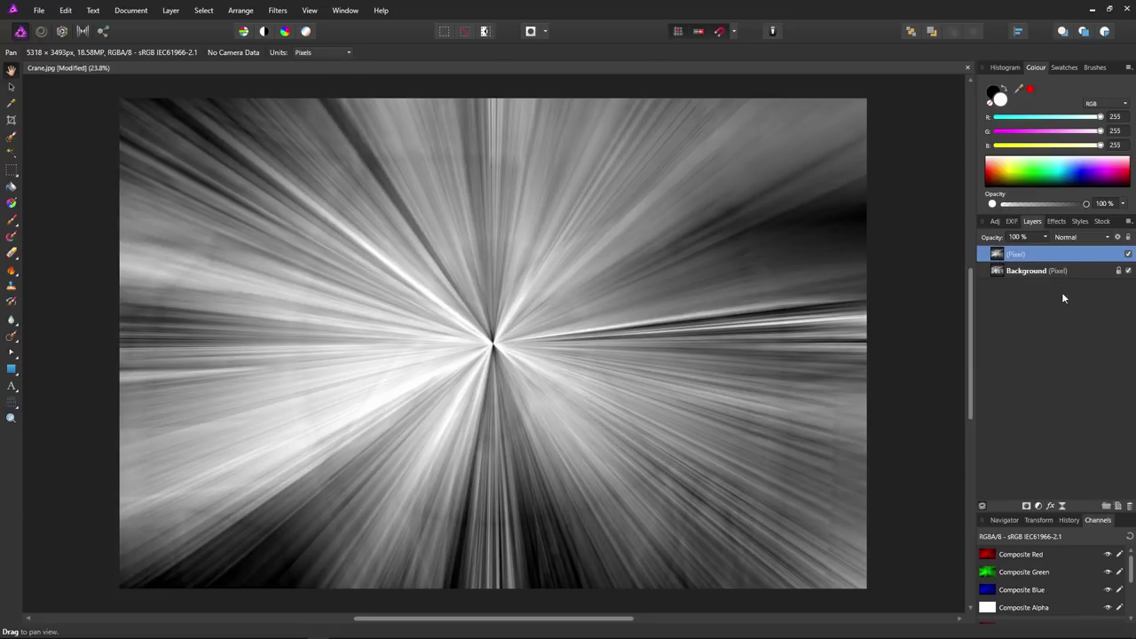
Step: Set the merged rays layer's blend mode to Lighten and move its centre to the gap beside the small building, near the central crane's base
click(1085, 236)
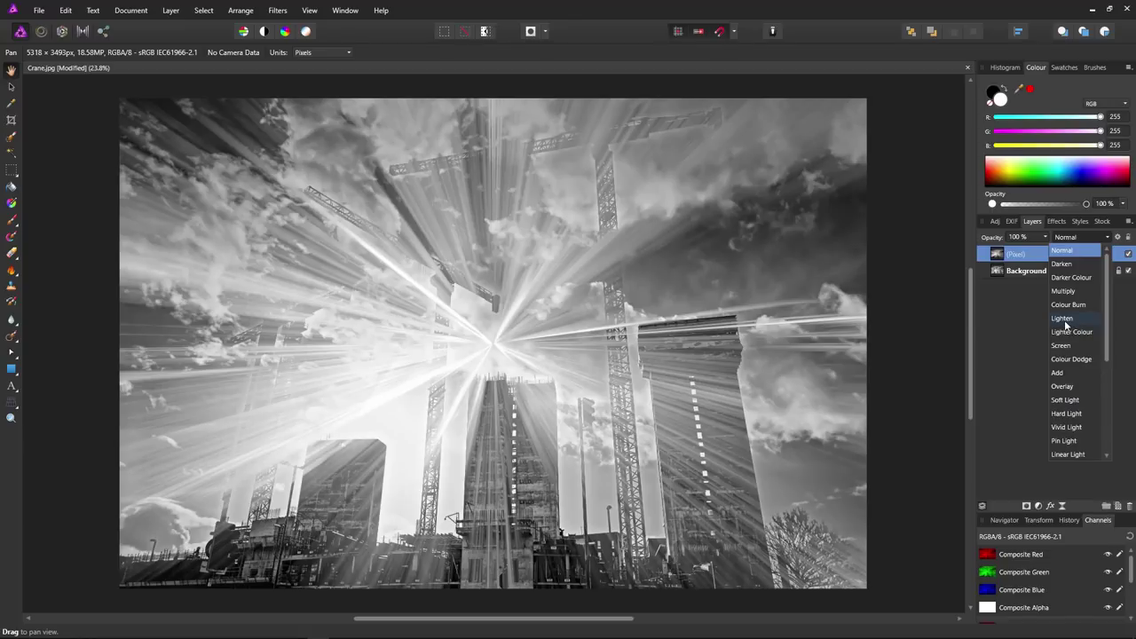
click(1063, 317)
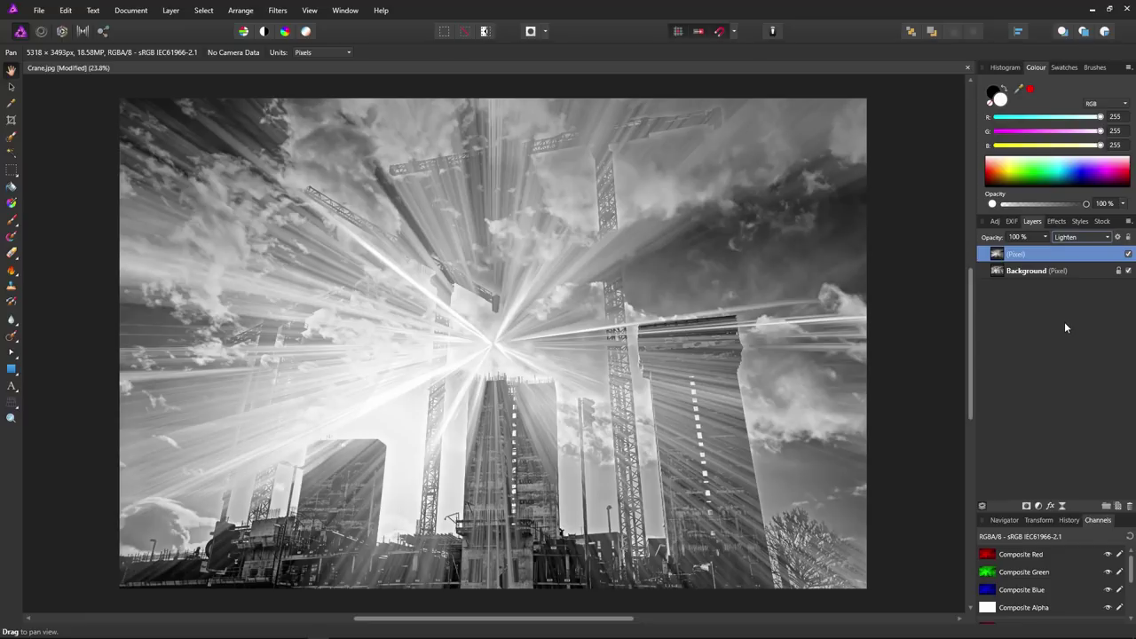
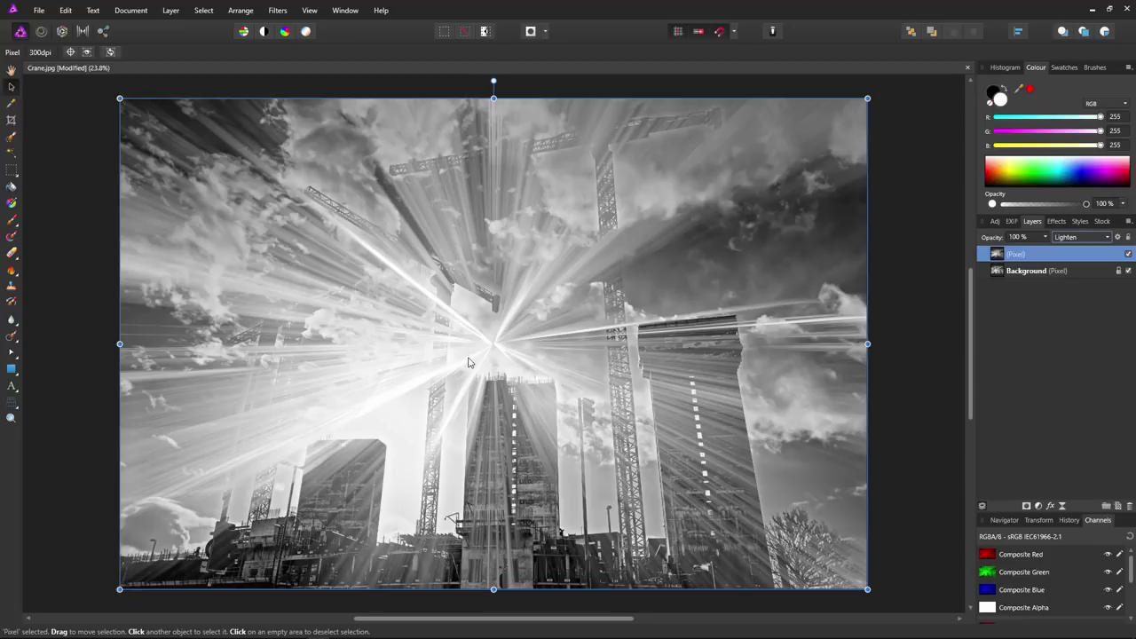
drag(498, 355, 406, 486)
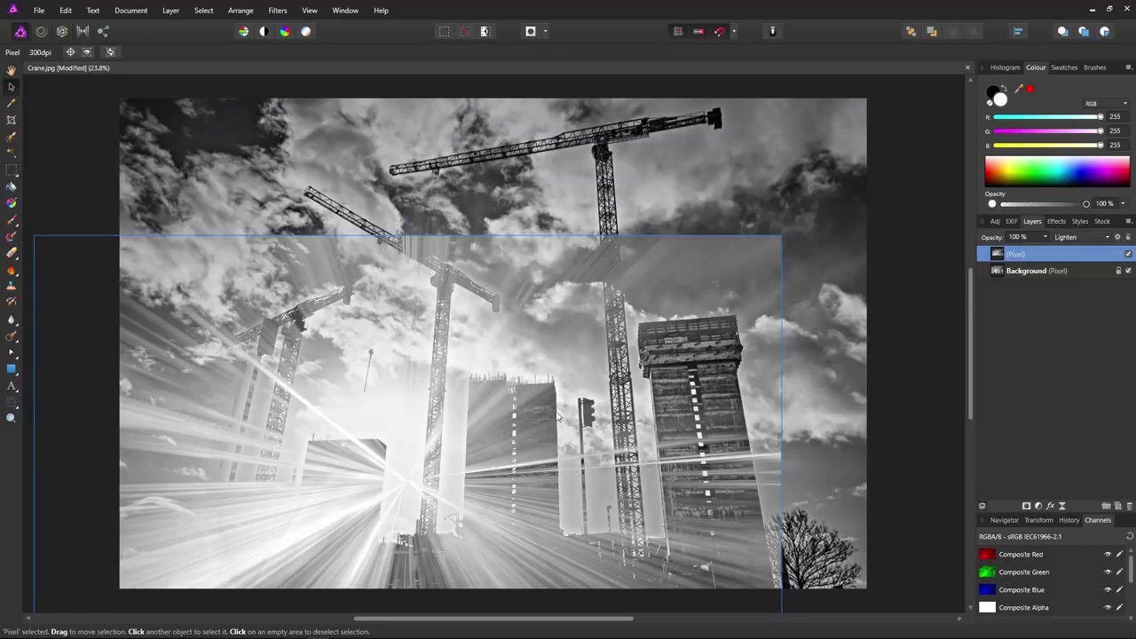
Step: Enlarge the rays layer well beyond the canvas and rotate it by about -11.1°
scroll(561, 423, down, 3)
scroll(561, 409, down, 1)
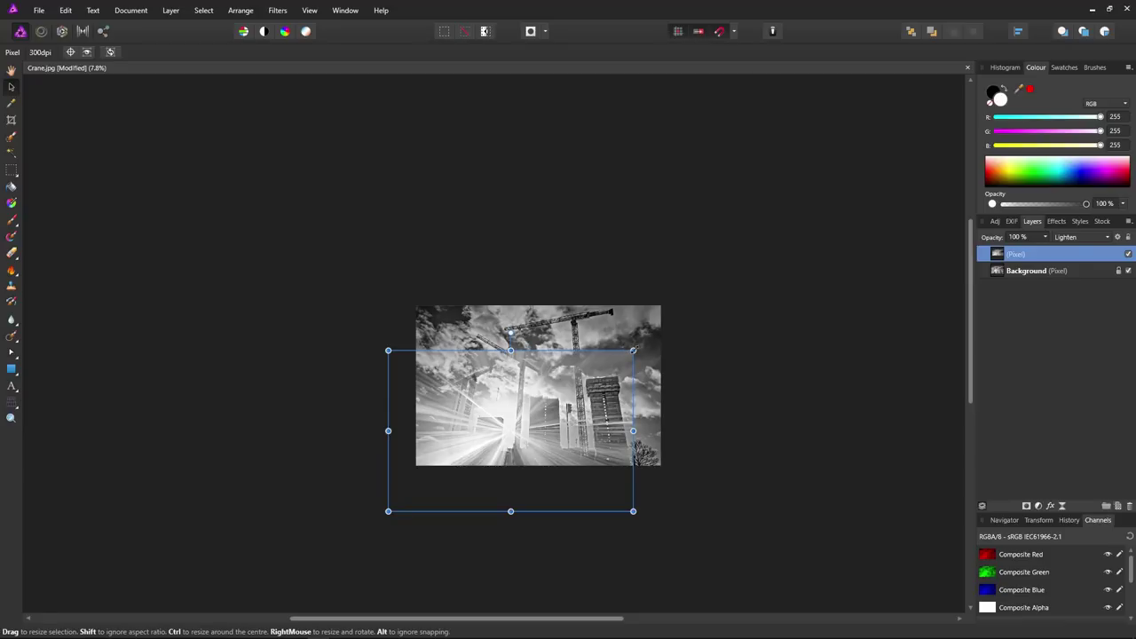
drag(633, 350, 746, 276)
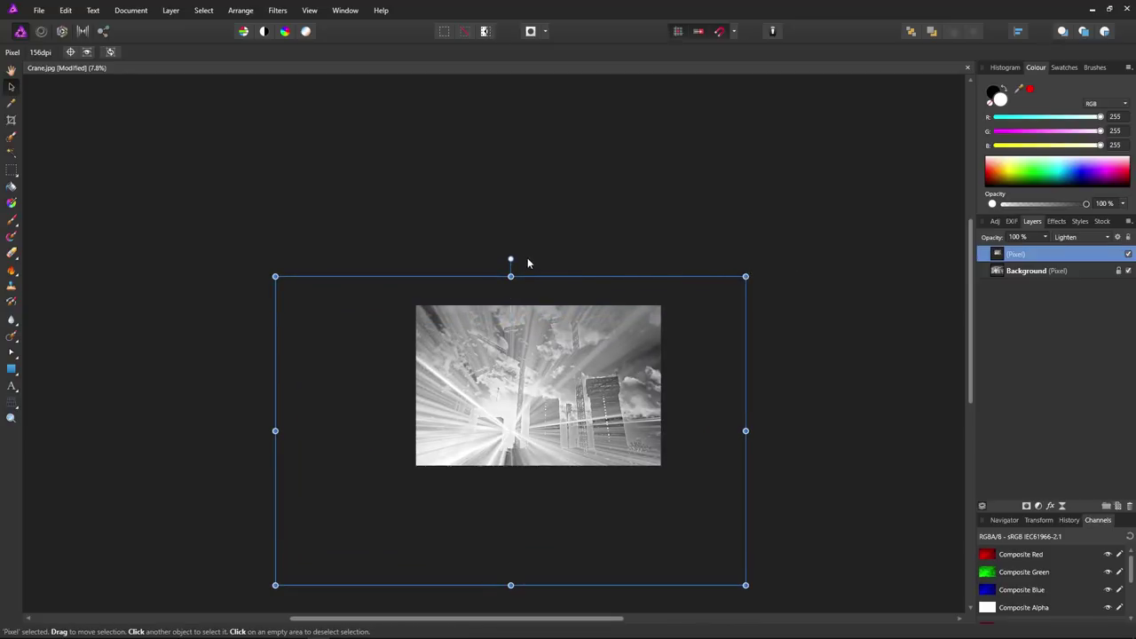
drag(511, 258, 544, 260)
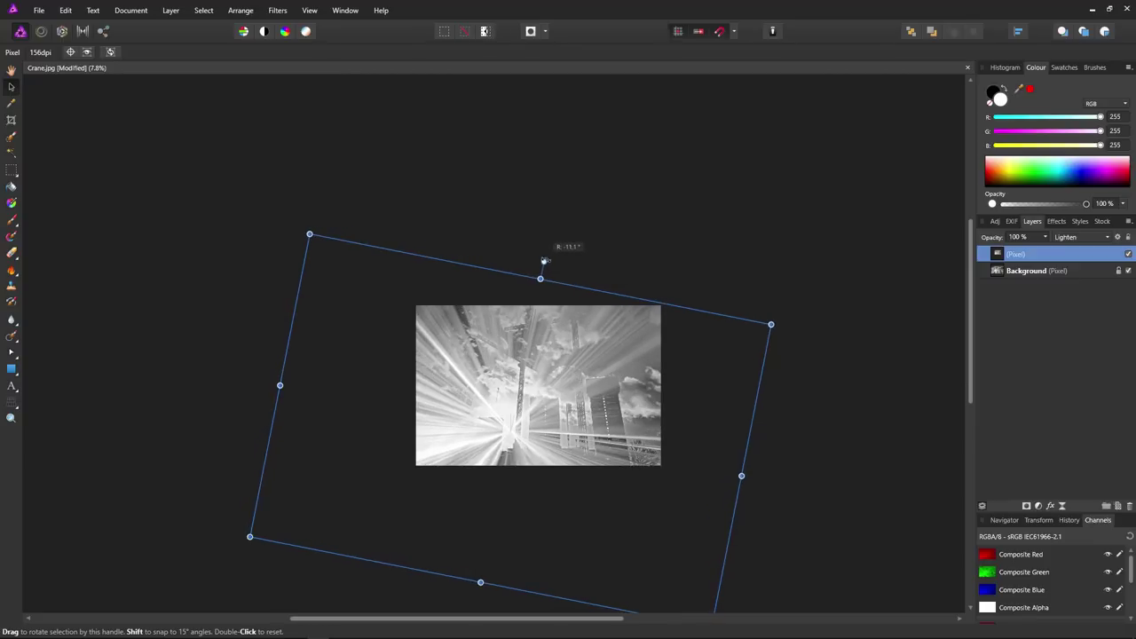
drag(544, 260, 544, 260)
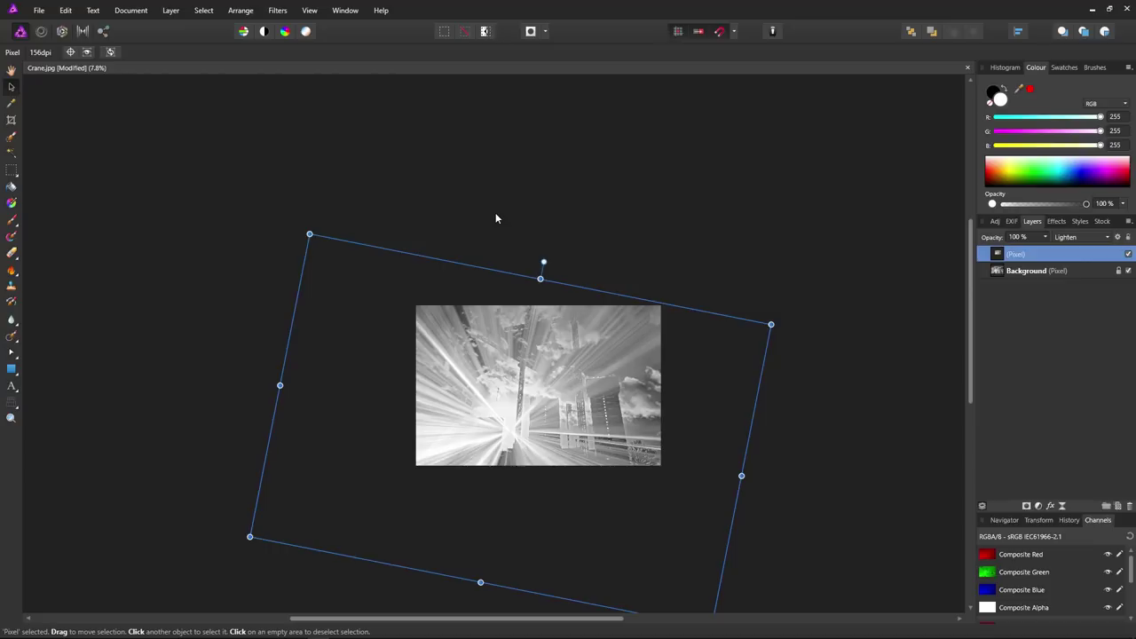
key(ctrl+0)
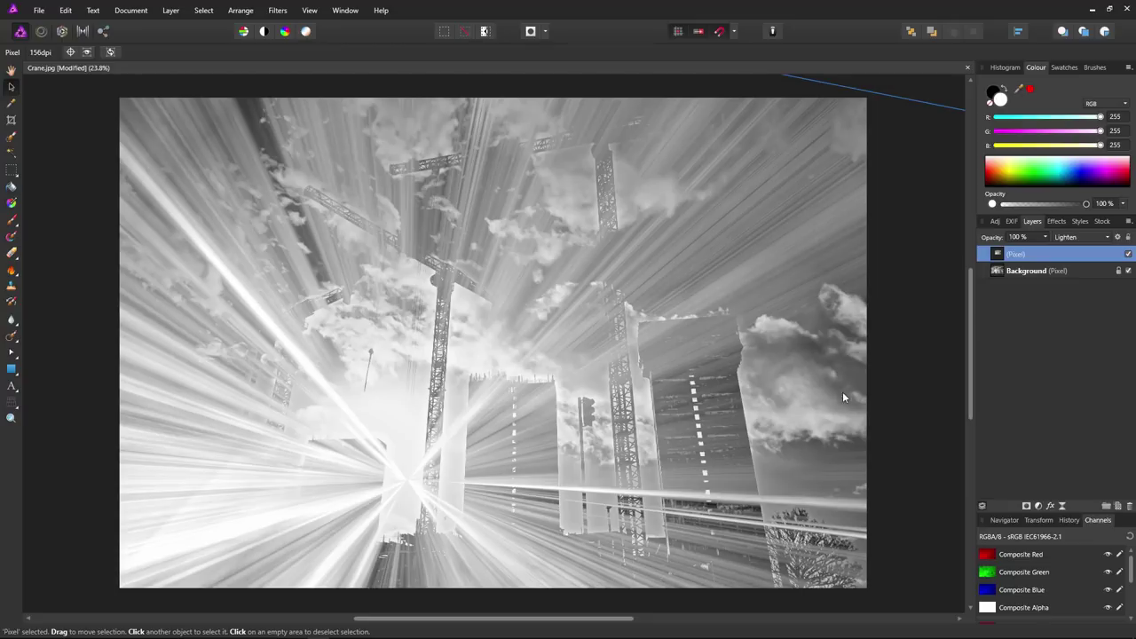
Step: Reduce the rays layer's opacity to 59%
click(1044, 238)
drag(1046, 252, 1006, 262)
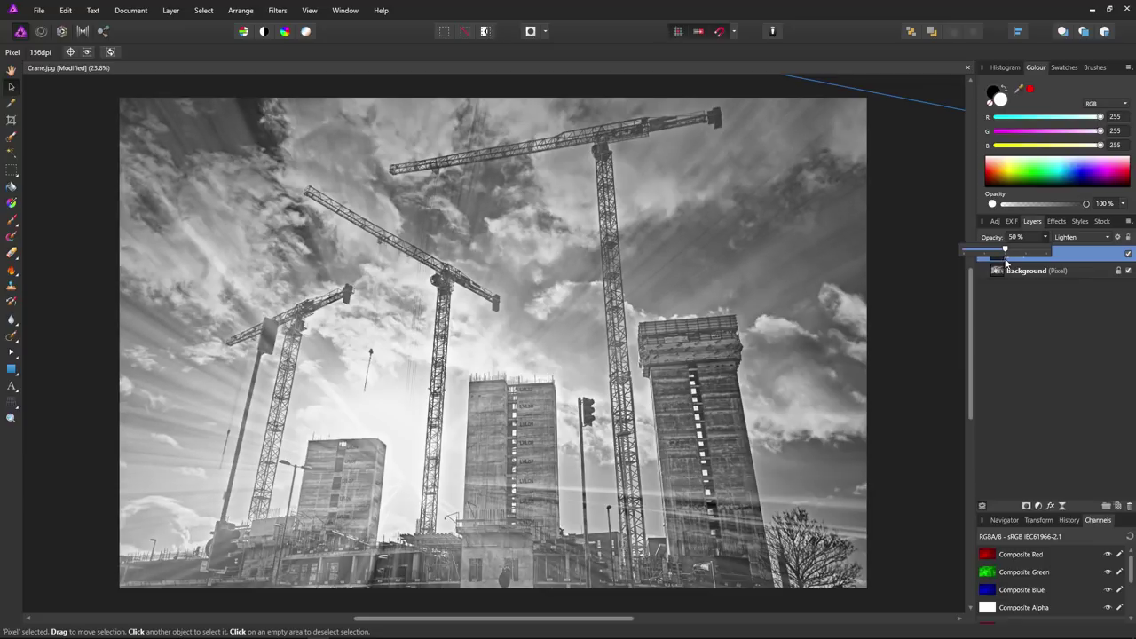
drag(1006, 260, 1014, 263)
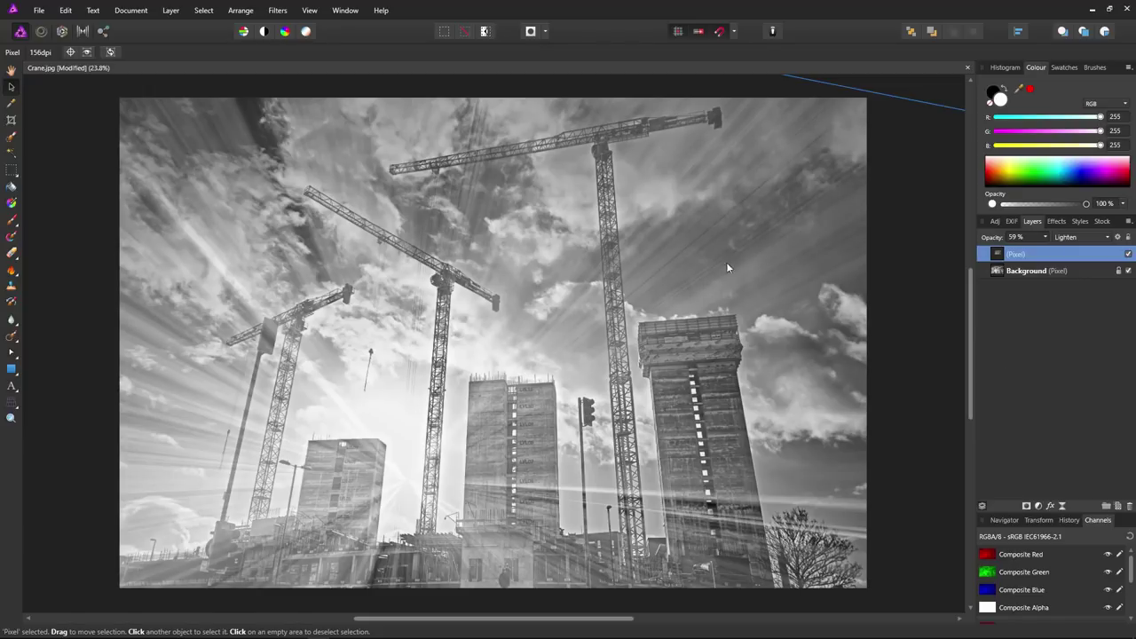
Step: Add a Brightness and Contrast adjustment above the rays layer with brightness -38% and contrast 49%
click(1039, 506)
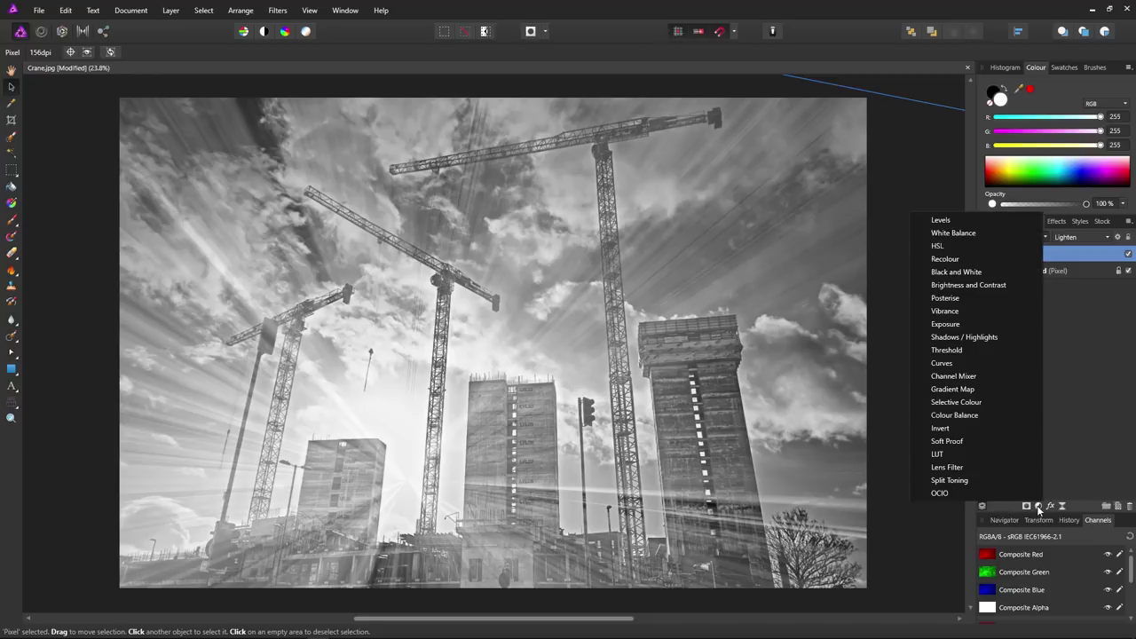
click(981, 286)
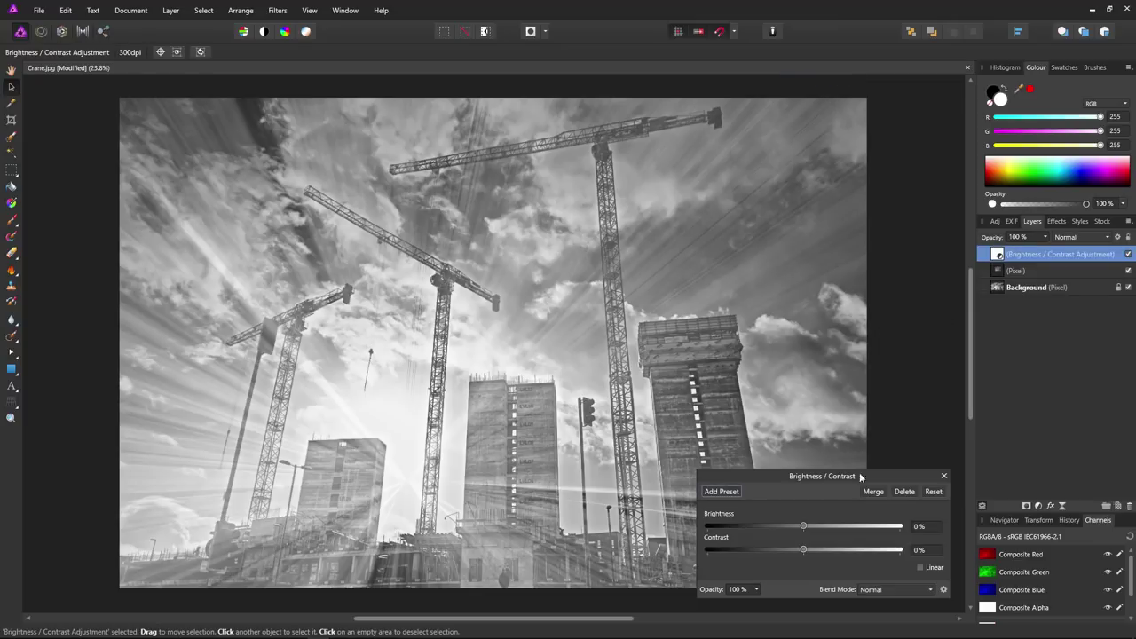
drag(803, 527, 842, 551)
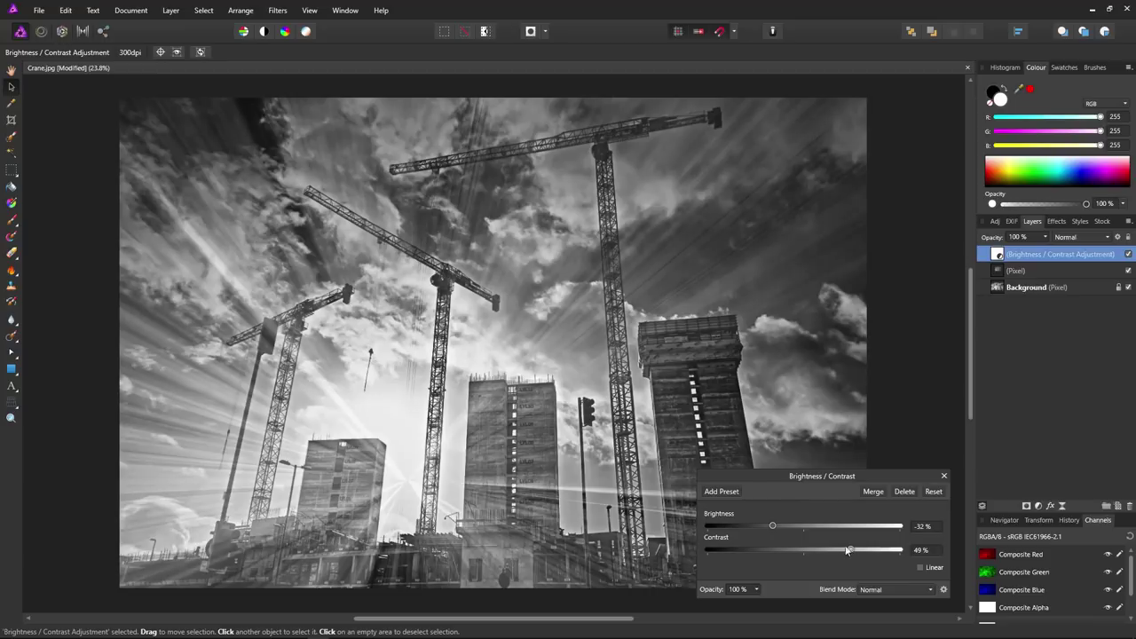
drag(776, 523, 768, 523)
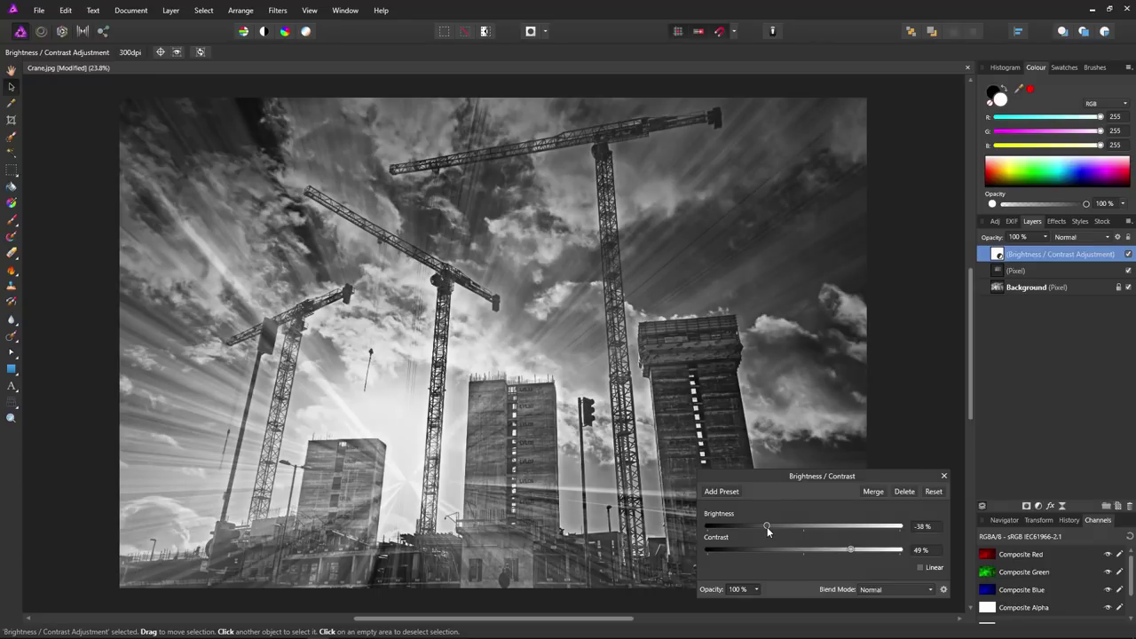
click(944, 477)
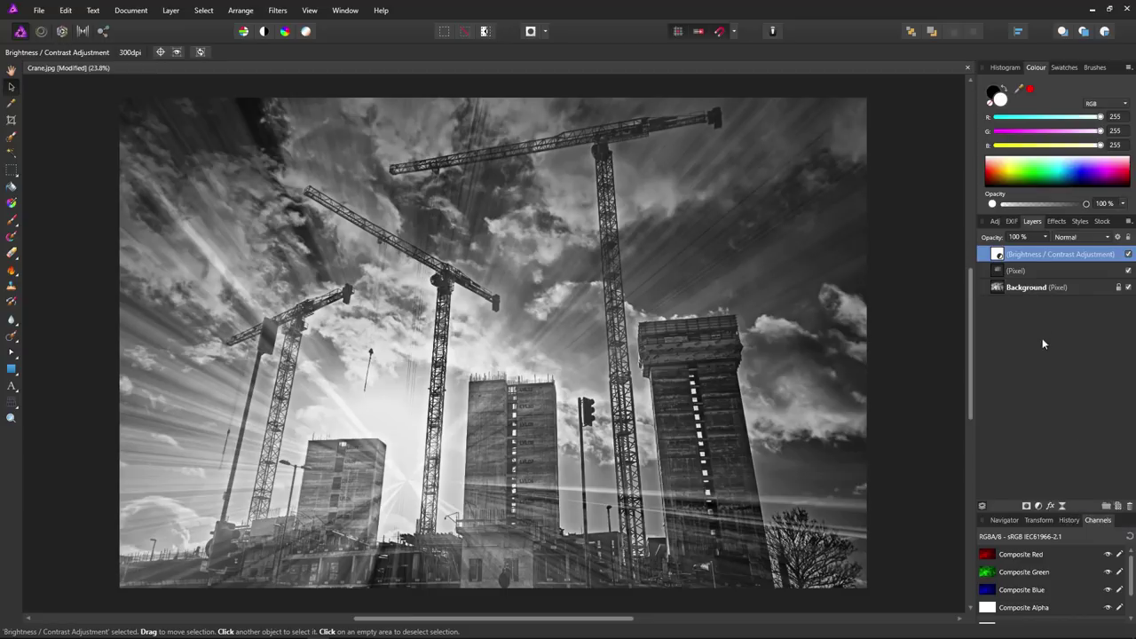
Step: Add a new pixel layer above the Brightness / Contrast adjustment and ready the Paint Brush with 0% hardness and white colour
click(1032, 274)
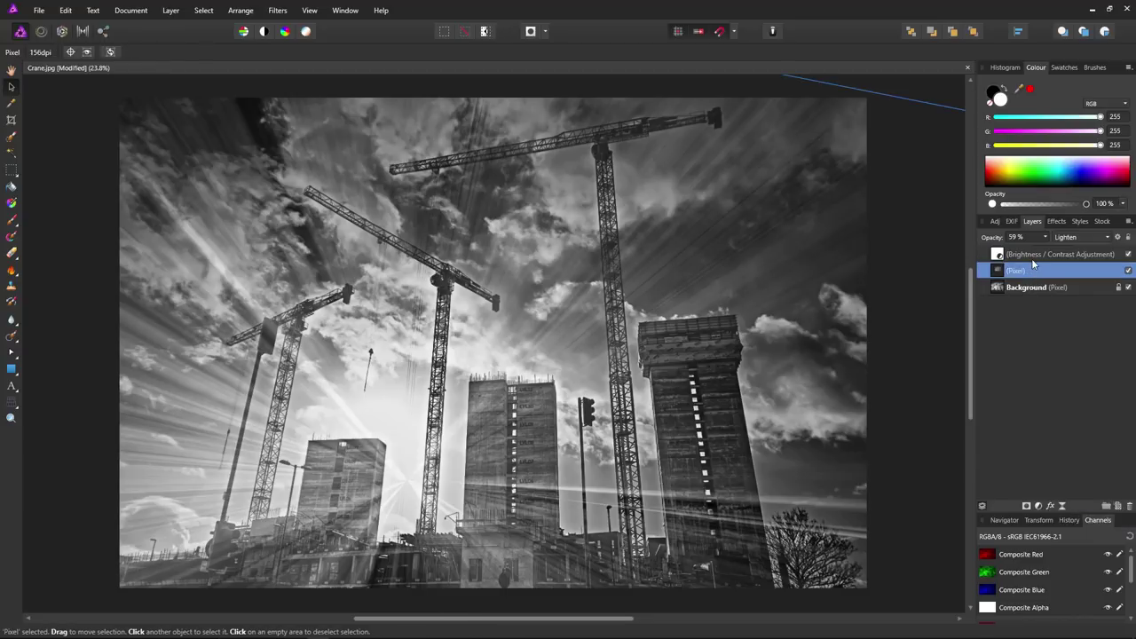
click(1032, 255)
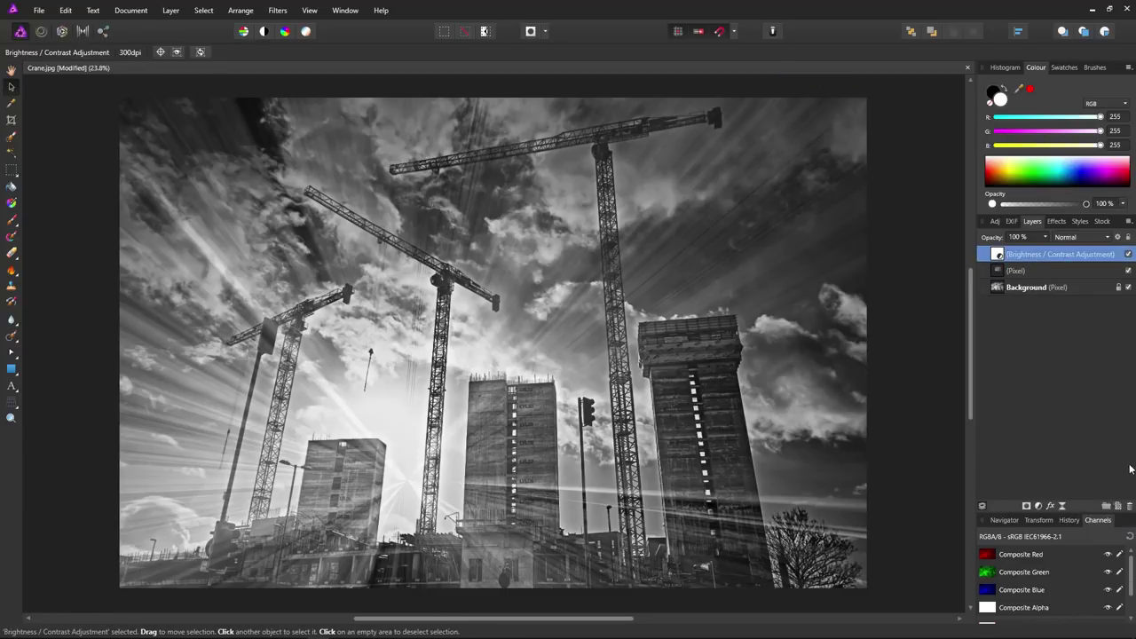
click(1118, 507)
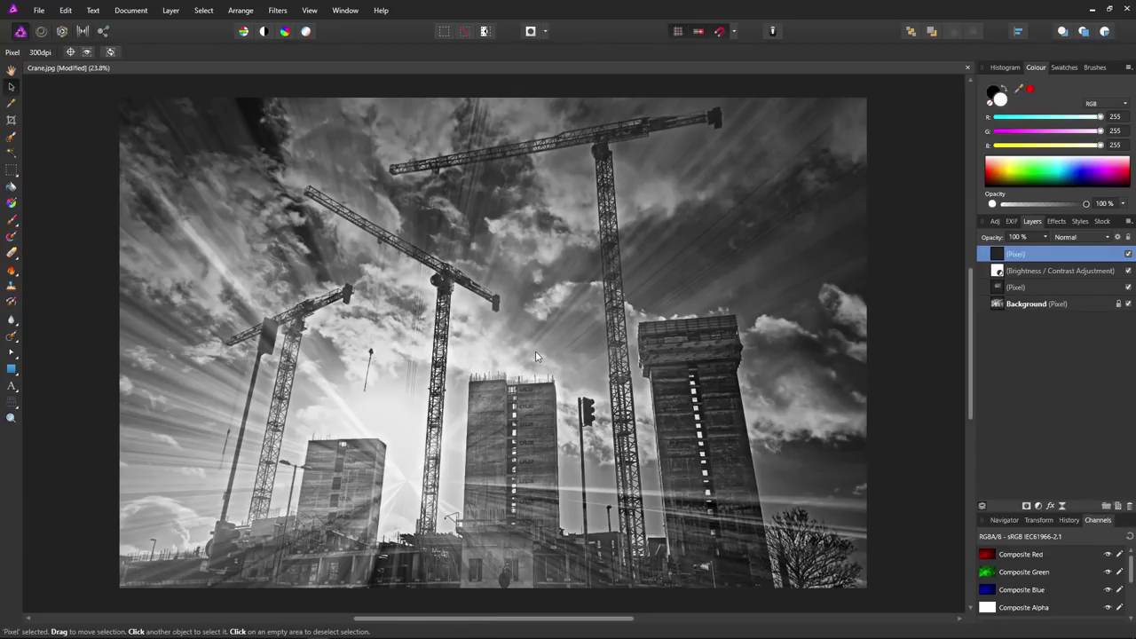
click(11, 222)
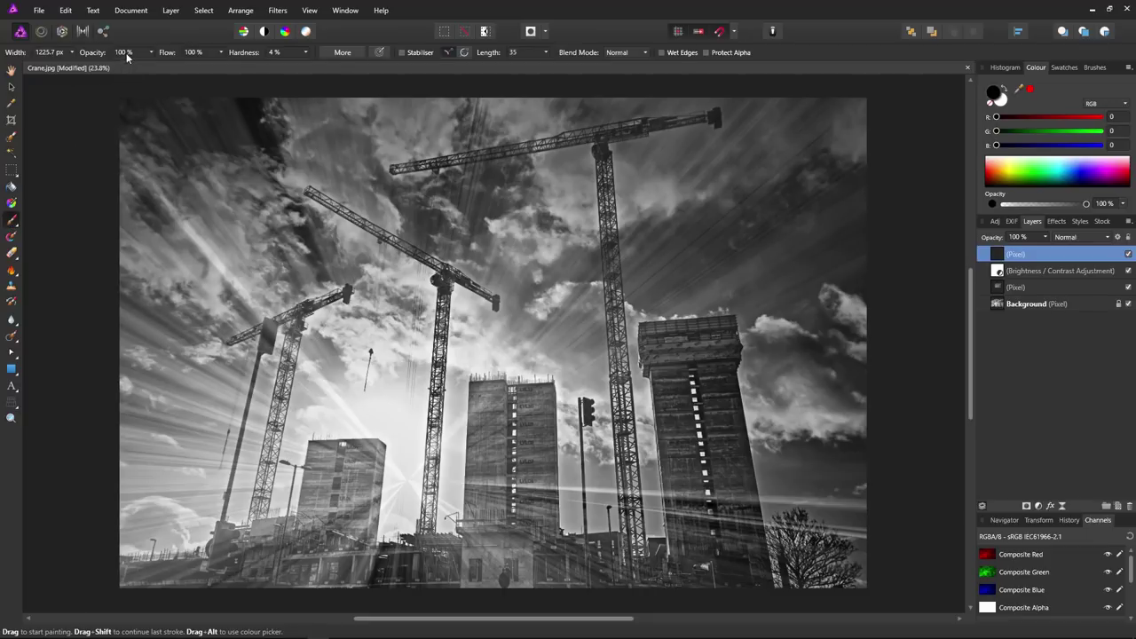
drag(306, 64, 250, 62)
click(1002, 103)
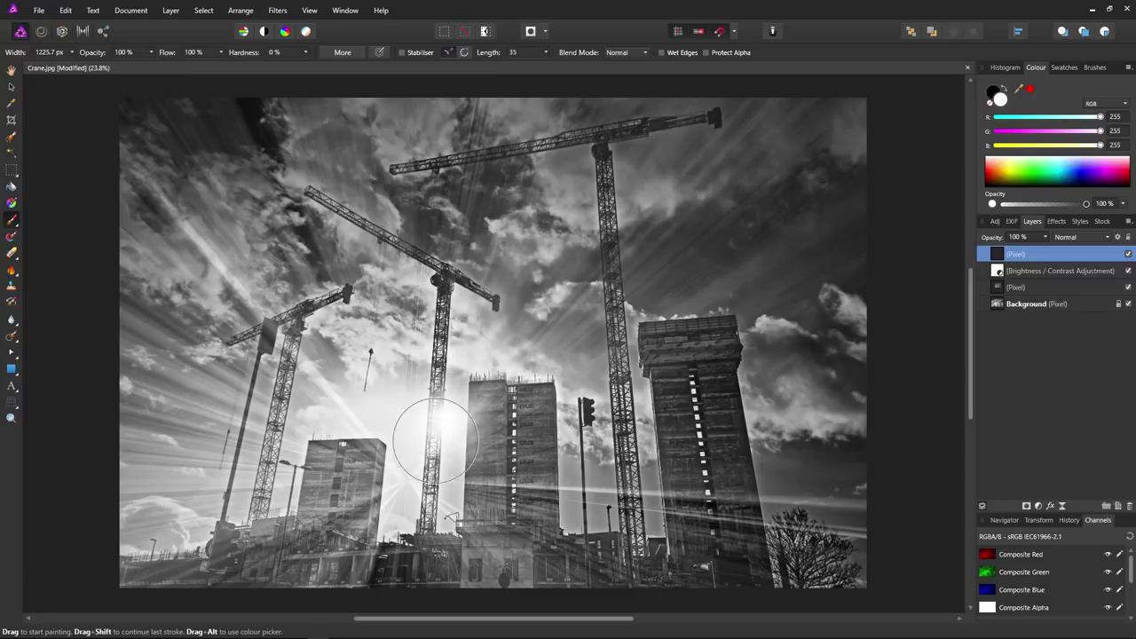
Step: Paint a large soft white glow at the rays' origin with a 2766 px brush
drag(393, 472, 406, 494)
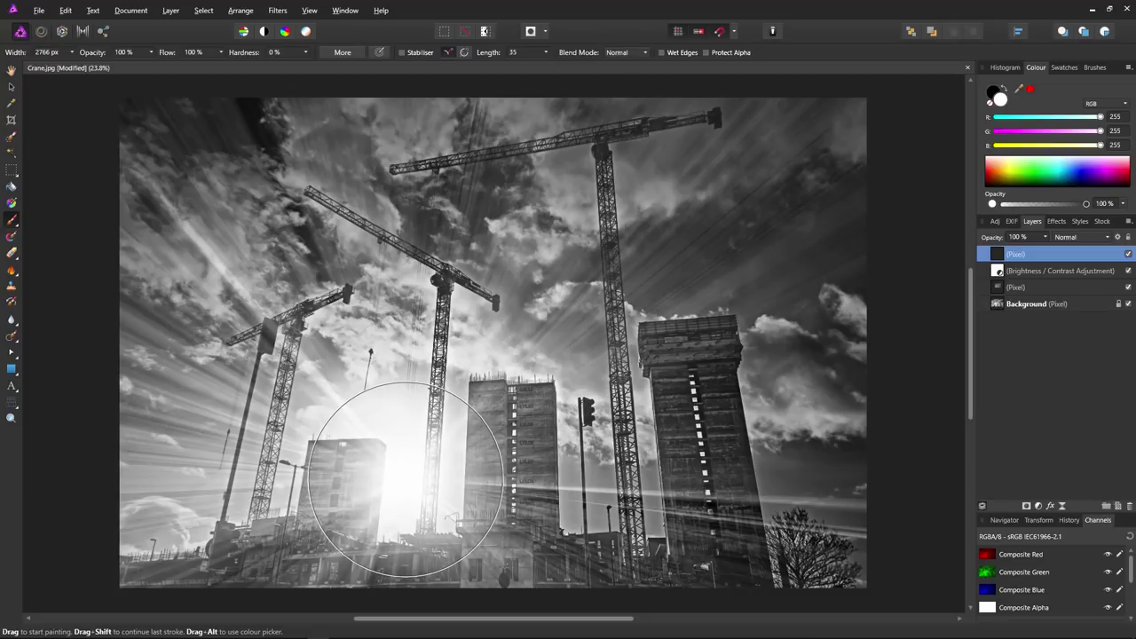
click(405, 480)
click(405, 480)
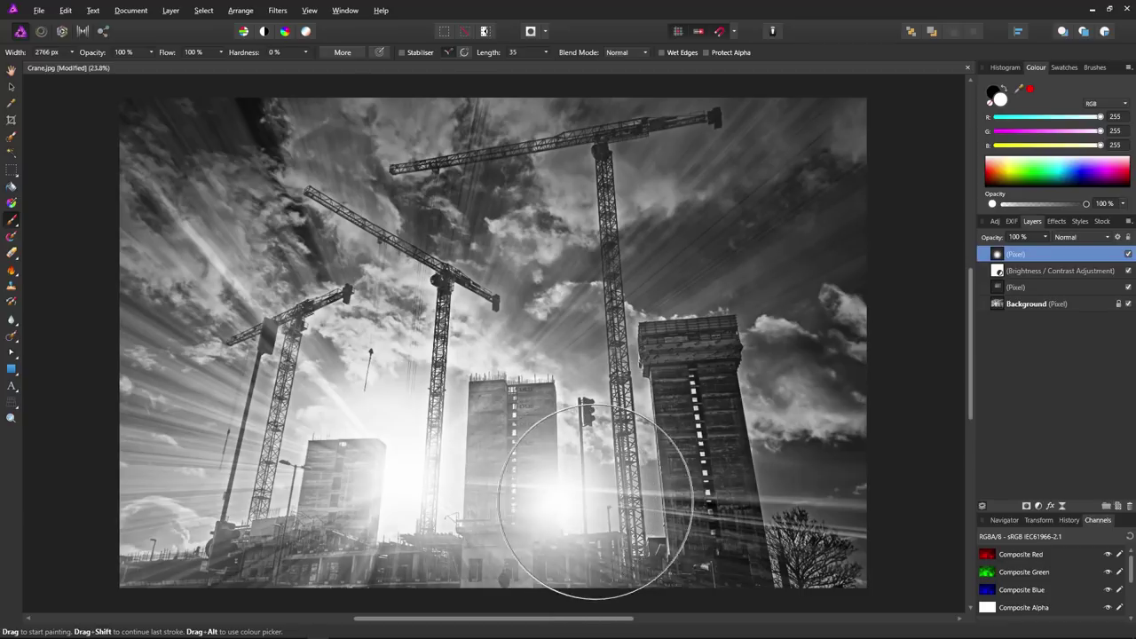
Step: Brighten the glow's core and the gaps around the central crane's base with white, reducing the brush width to 1263.6 px and 425.3 px
drag(519, 503, 519, 503)
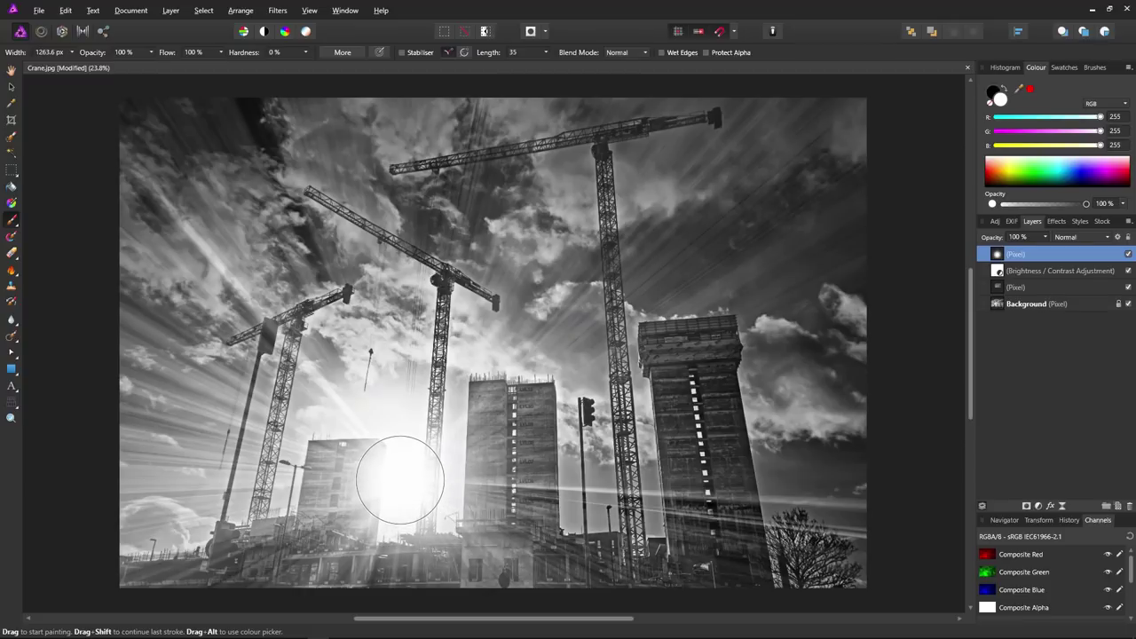
click(401, 479)
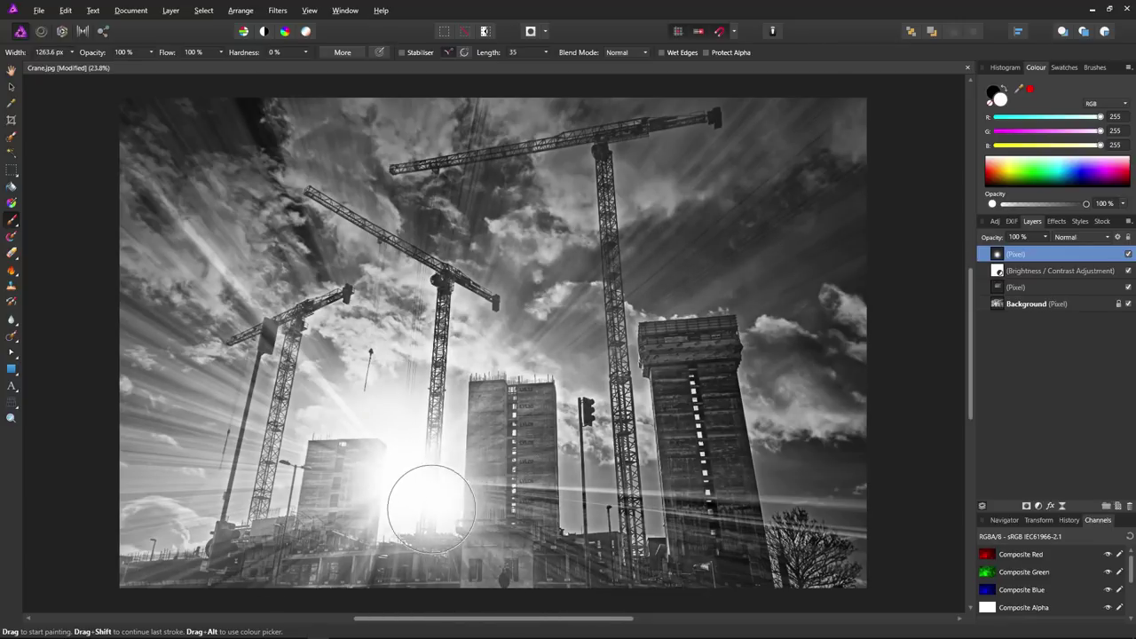
mouse_move(417, 518)
mouse_down()
mouse_move(381, 515)
mouse_move(402, 519)
mouse_up()
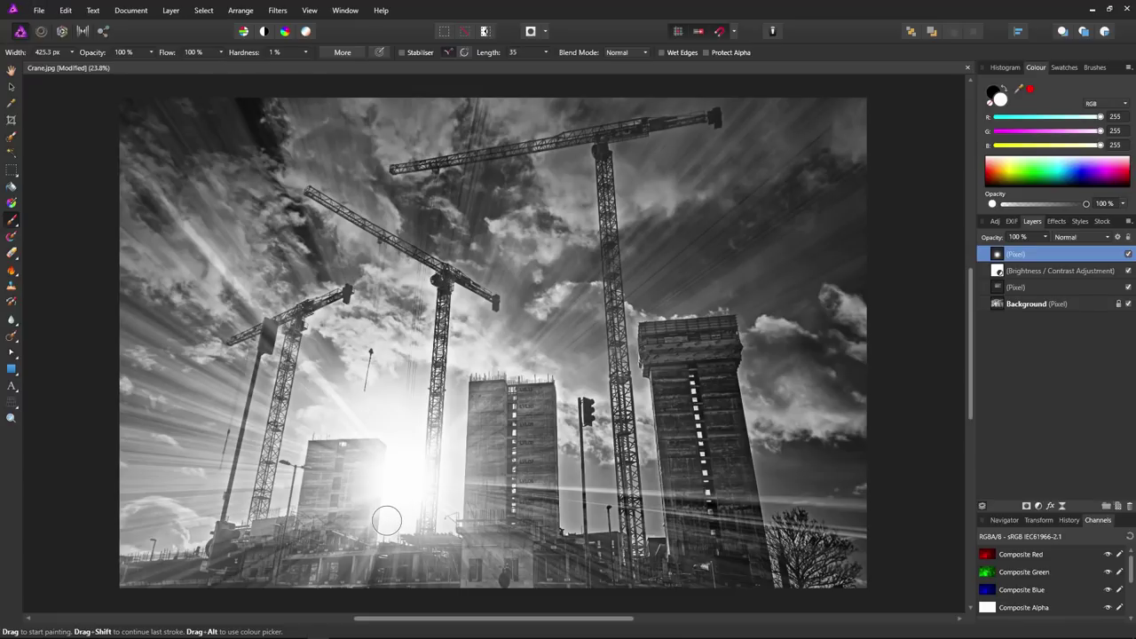
mouse_move(393, 534)
mouse_down()
mouse_move(397, 443)
mouse_move(360, 427)
mouse_move(433, 442)
mouse_move(417, 463)
mouse_move(416, 532)
mouse_move(454, 525)
mouse_move(445, 532)
mouse_move(454, 441)
mouse_up()
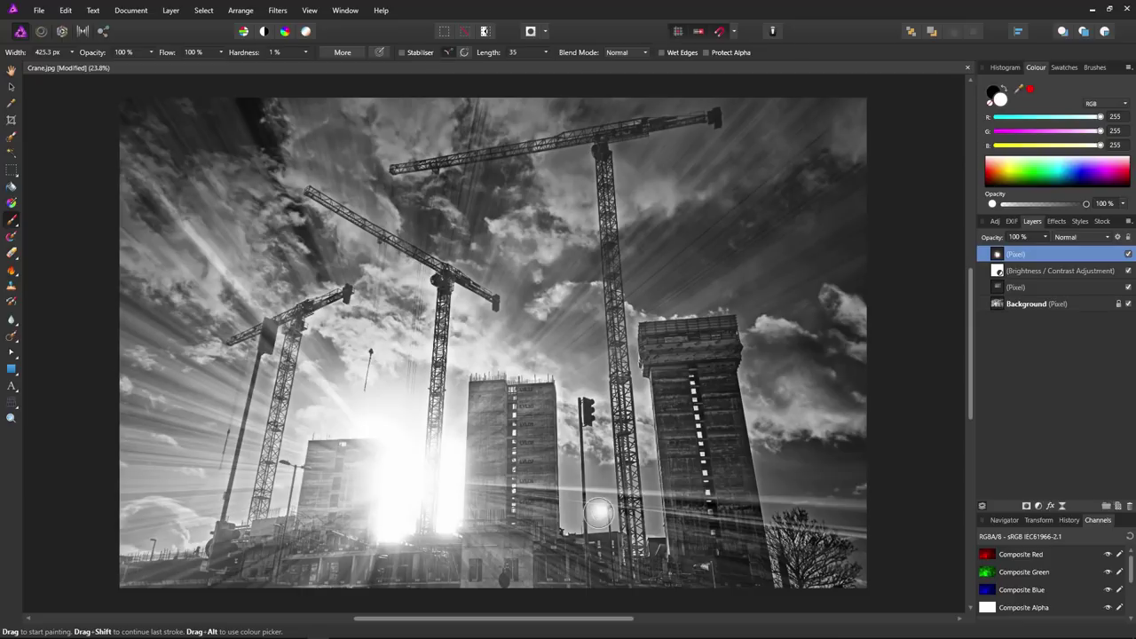
click(539, 467)
key(ctrl+z)
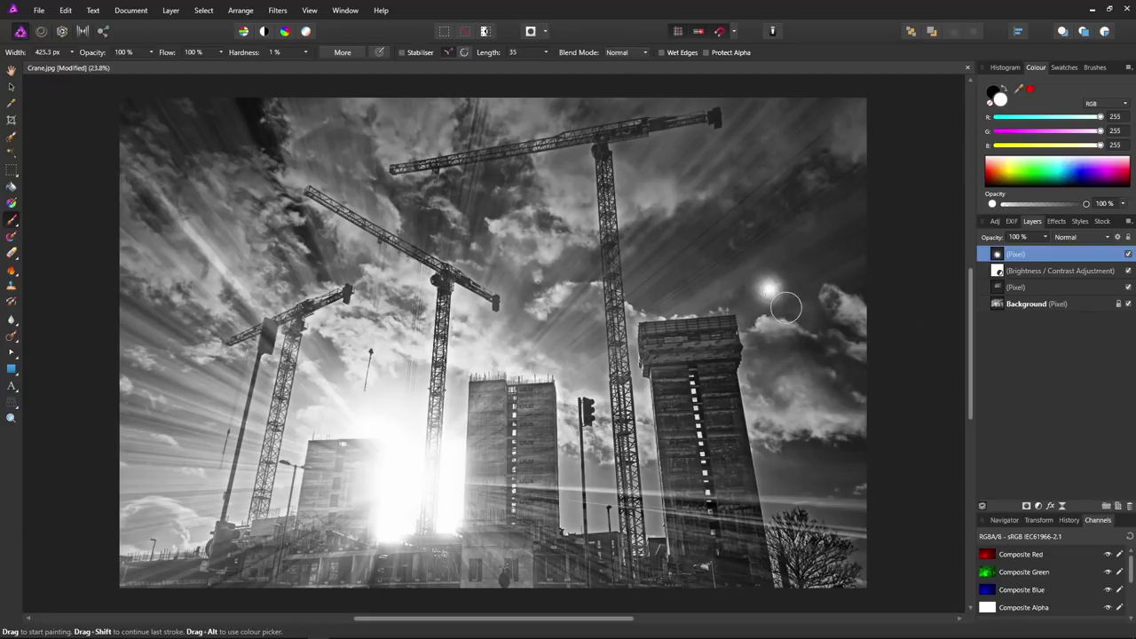
click(742, 194)
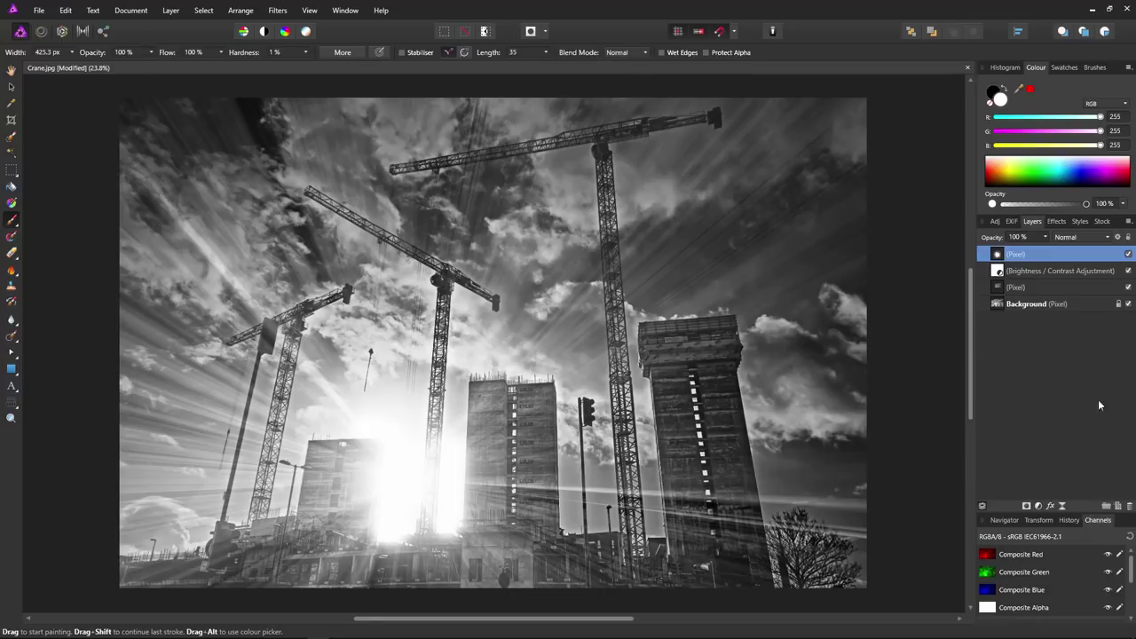
Step: Apply a Gaussian Blur with a radius of 8.4 px to the rays layer beneath the Brightness / Contrast adjustment
click(1016, 287)
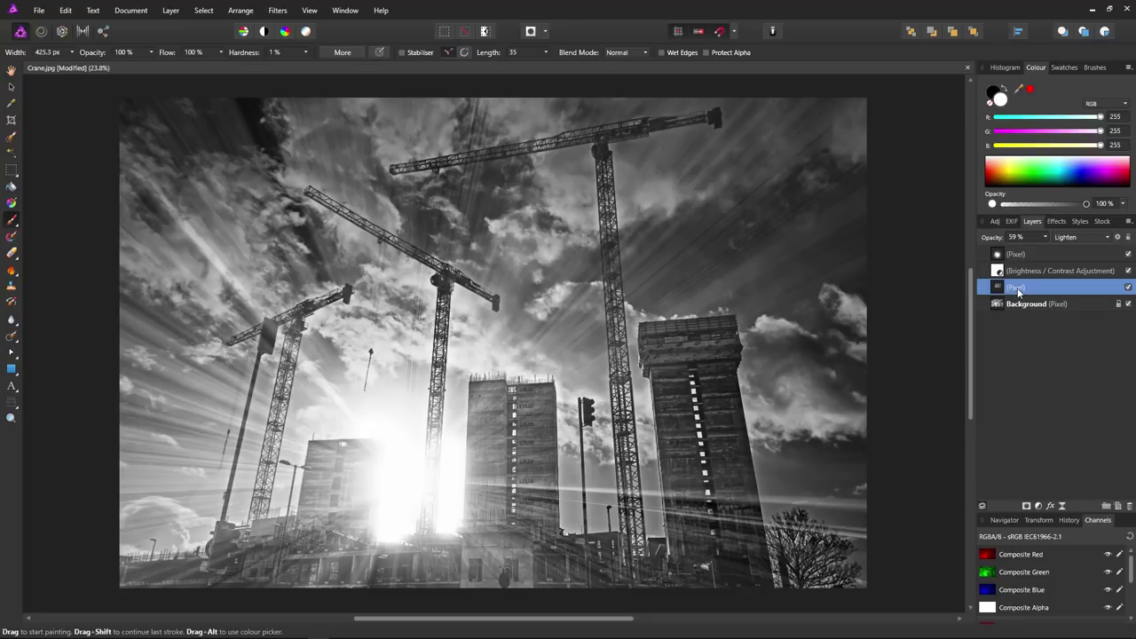
click(282, 10)
mouse_move(255, 35)
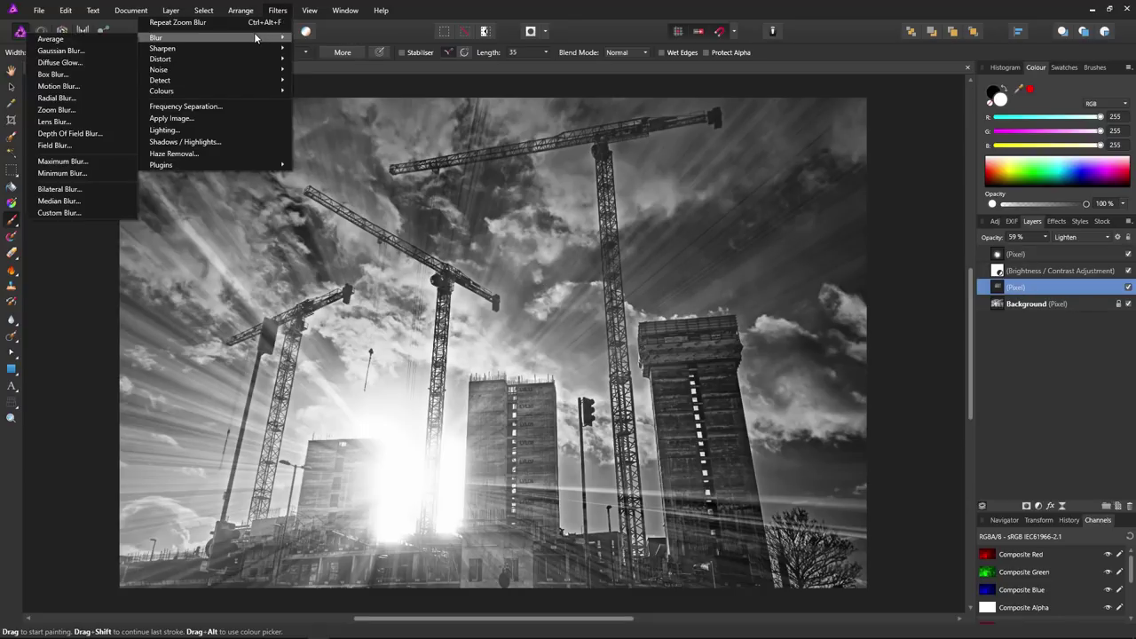
click(100, 45)
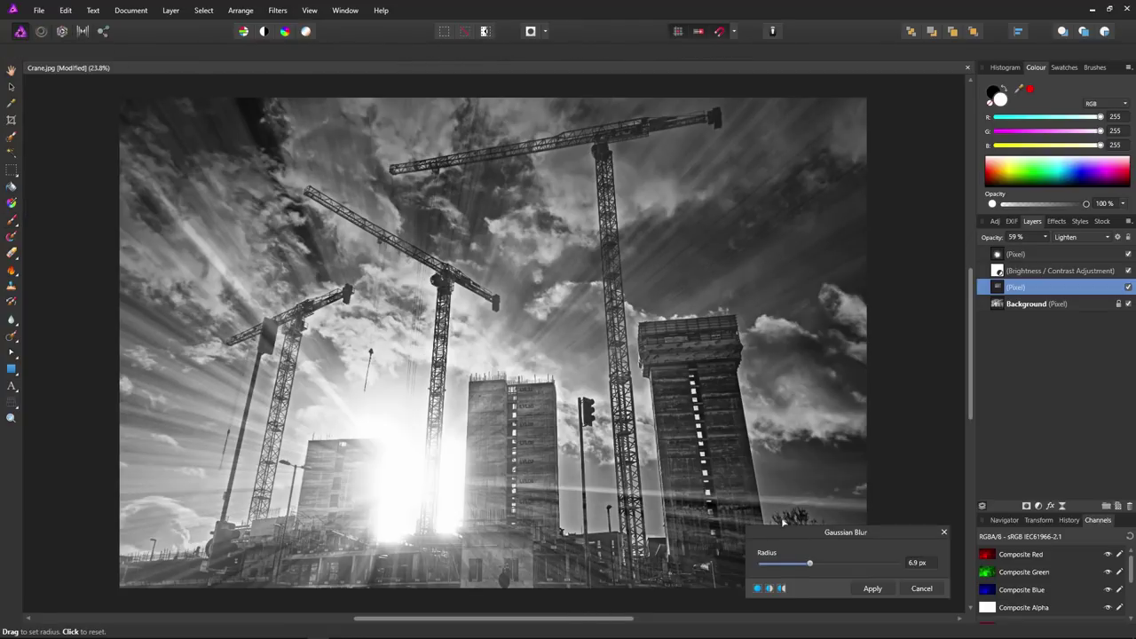
drag(815, 560, 769, 568)
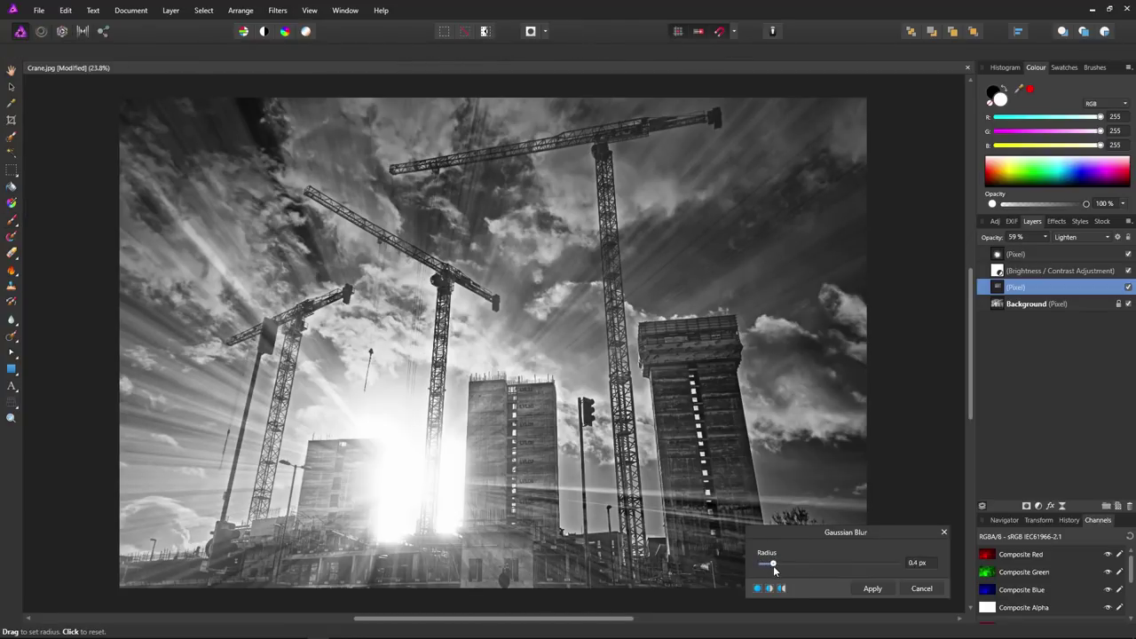
drag(793, 567, 815, 571)
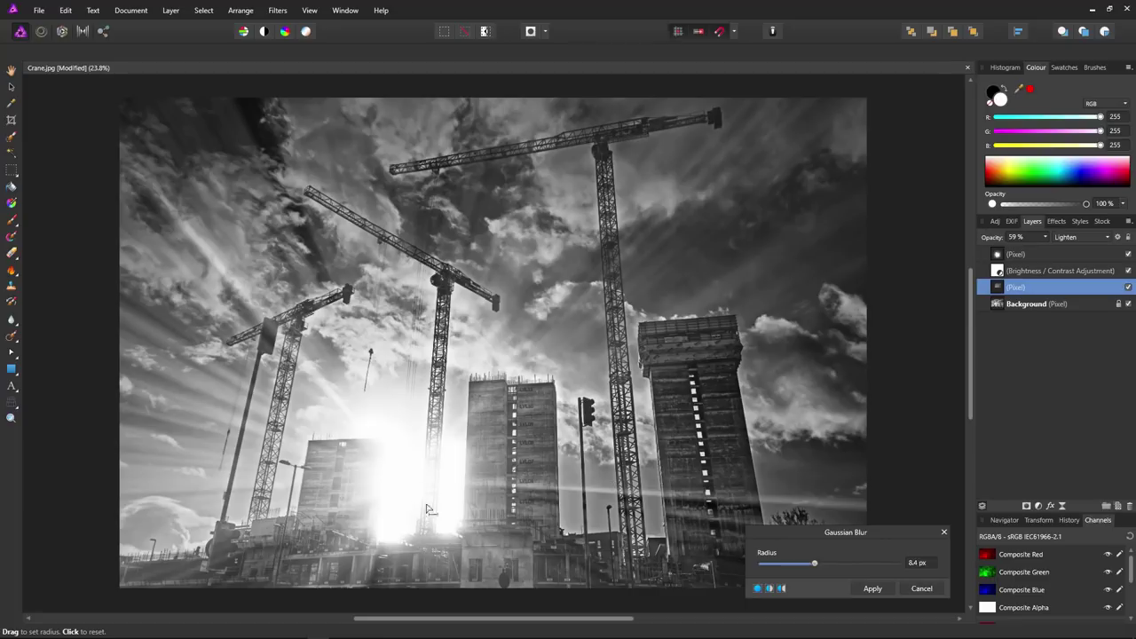
click(872, 588)
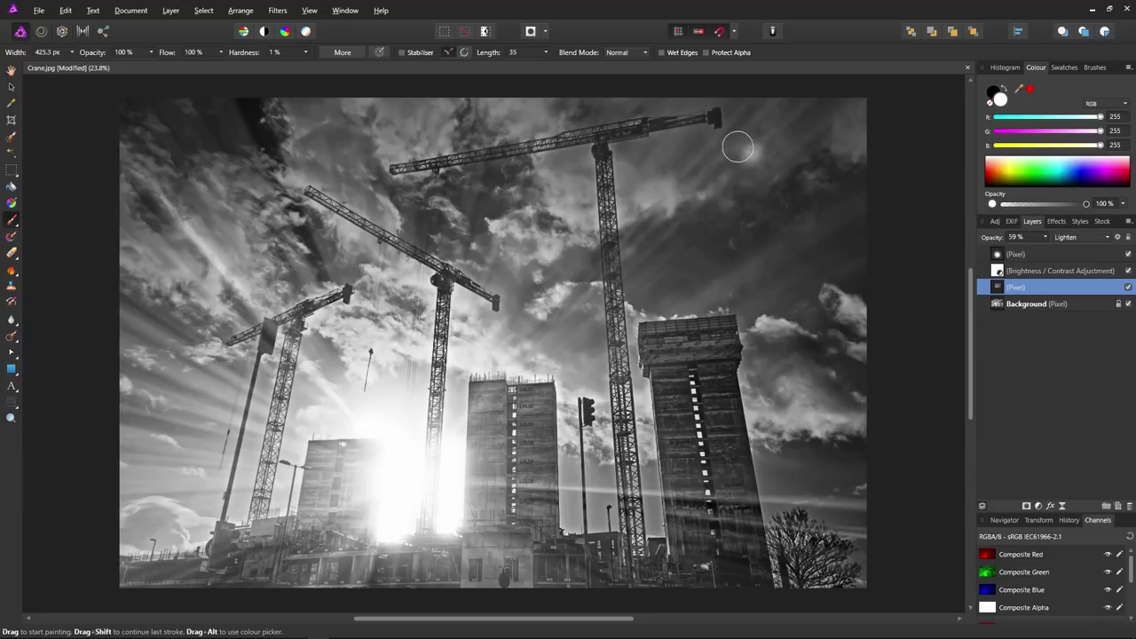
click(815, 216)
key(ctrl+z)
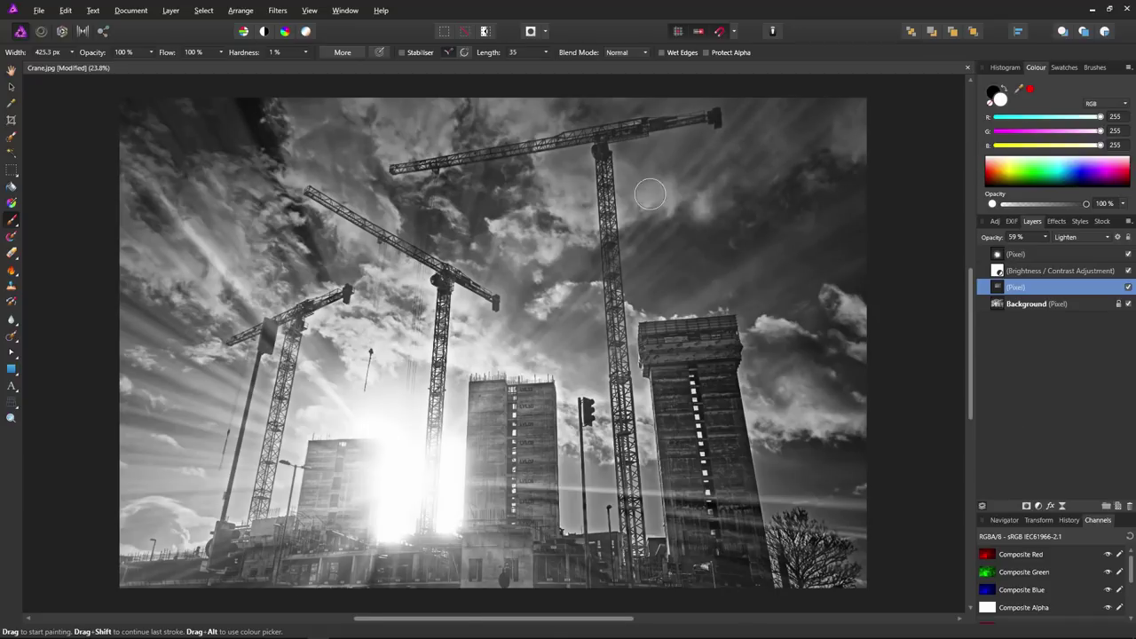
click(12, 70)
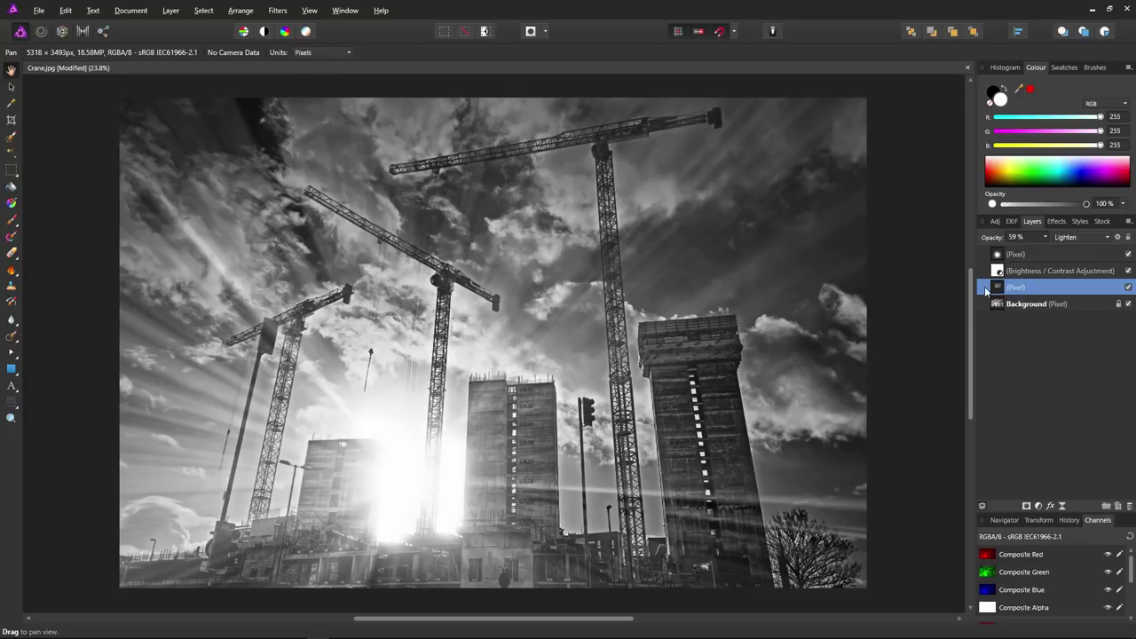
Step: Add a live Vignette filter and nest it inside the light rays pixel layer
click(1064, 506)
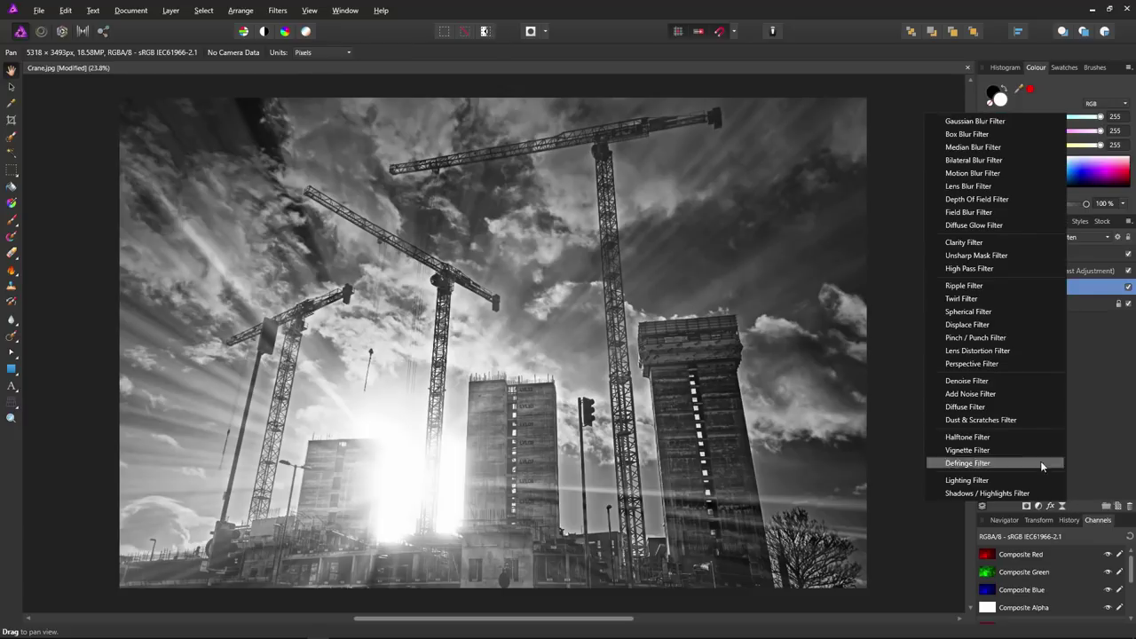
click(990, 449)
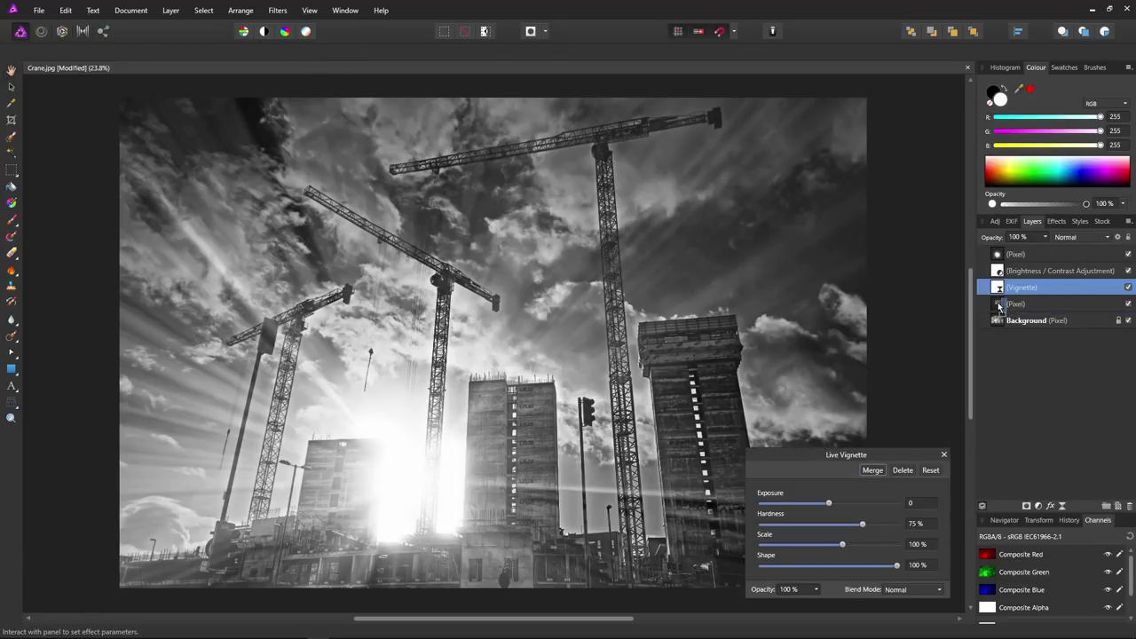
drag(999, 305, 997, 302)
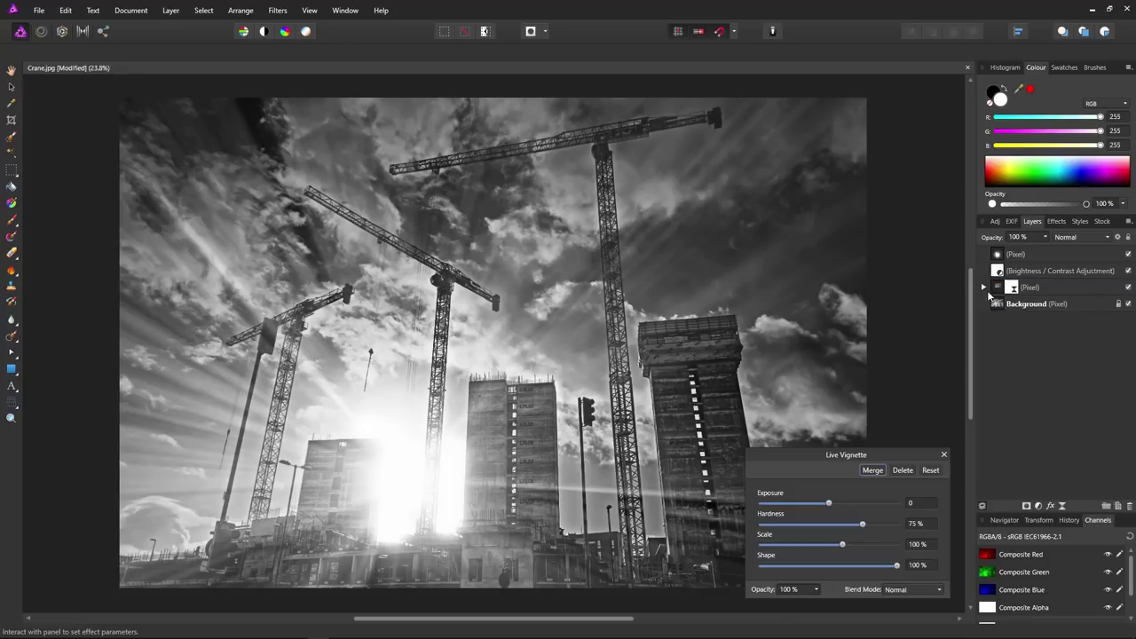
Step: Set the live vignette's exposure to -3.93, hardness to 26% and scale to 183%
drag(829, 508, 761, 506)
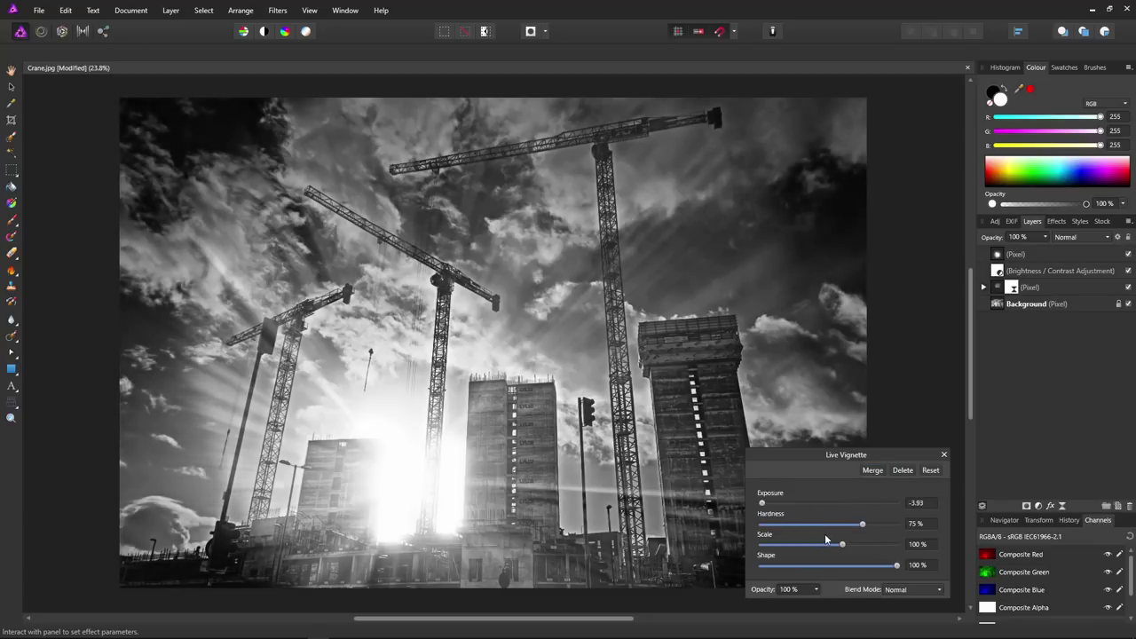
drag(863, 525, 866, 551)
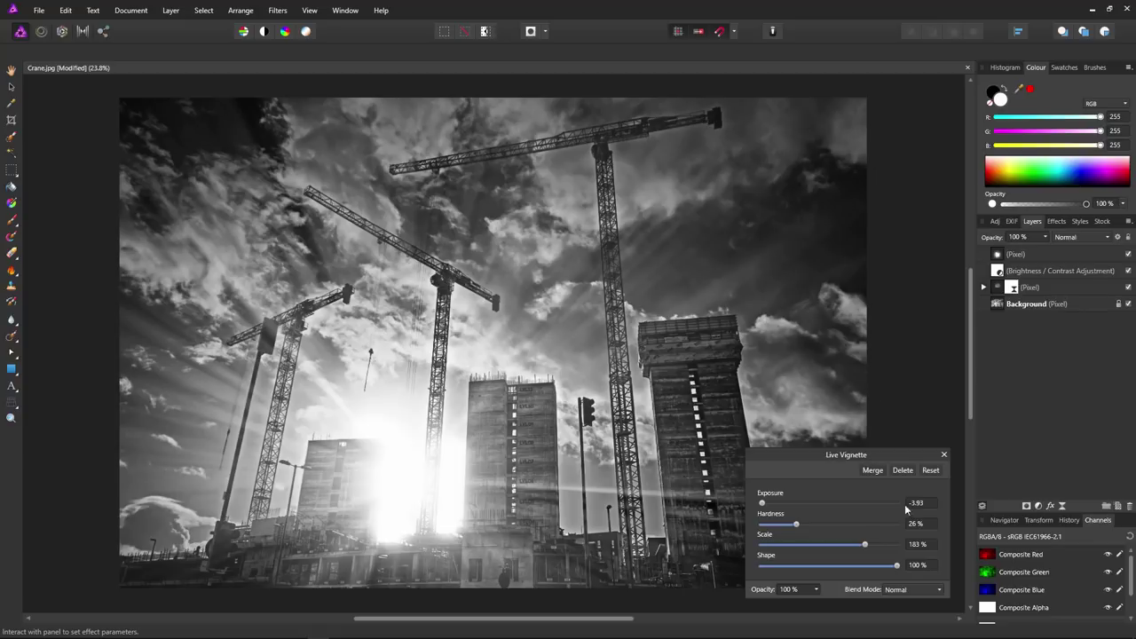
click(944, 455)
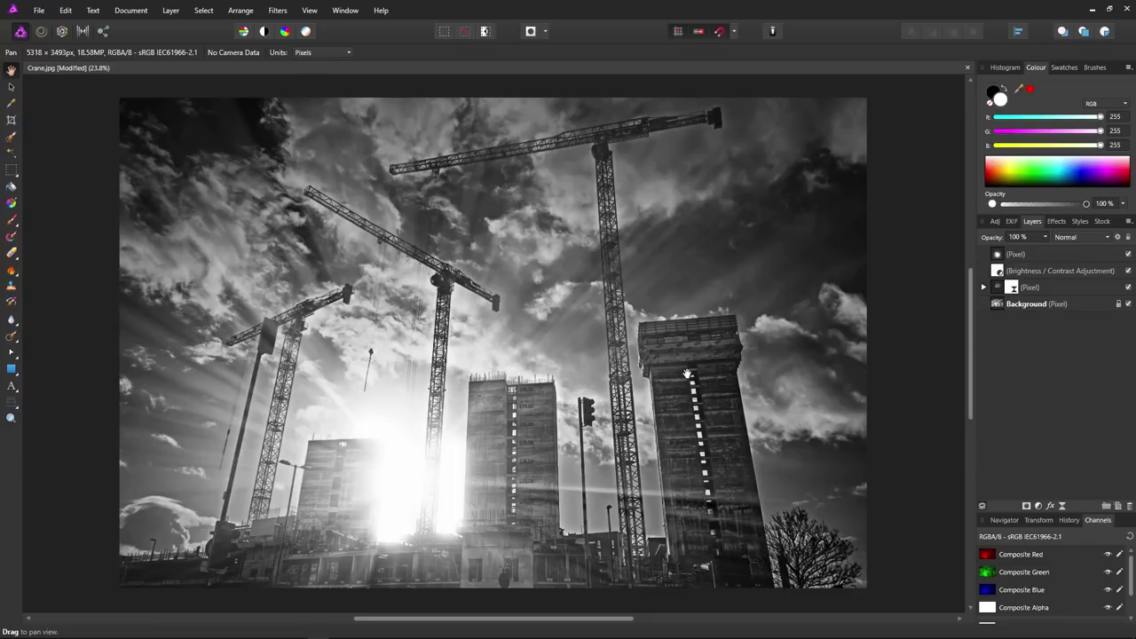
Step: Mask the vignette from the photo's lower edges by painting black with a soft 1869.6 px brush at 2% hardness
click(12, 221)
click(991, 94)
mouse_move(268, 539)
mouse_down()
mouse_move(228, 550)
mouse_move(203, 538)
mouse_move(279, 563)
mouse_move(183, 550)
mouse_move(355, 494)
mouse_move(203, 541)
mouse_move(393, 456)
mouse_move(275, 430)
mouse_move(182, 538)
mouse_move(157, 487)
mouse_move(266, 558)
mouse_move(217, 552)
mouse_move(210, 581)
mouse_move(413, 582)
mouse_move(213, 571)
mouse_move(177, 545)
mouse_move(343, 553)
mouse_move(213, 557)
mouse_move(609, 604)
mouse_move(603, 562)
mouse_move(551, 497)
mouse_move(722, 484)
mouse_move(764, 533)
mouse_move(722, 435)
mouse_move(786, 418)
mouse_move(527, 554)
mouse_move(330, 545)
mouse_move(655, 558)
mouse_move(170, 545)
mouse_move(489, 568)
mouse_move(169, 558)
mouse_move(710, 479)
mouse_move(918, 435)
mouse_move(938, 444)
mouse_up()
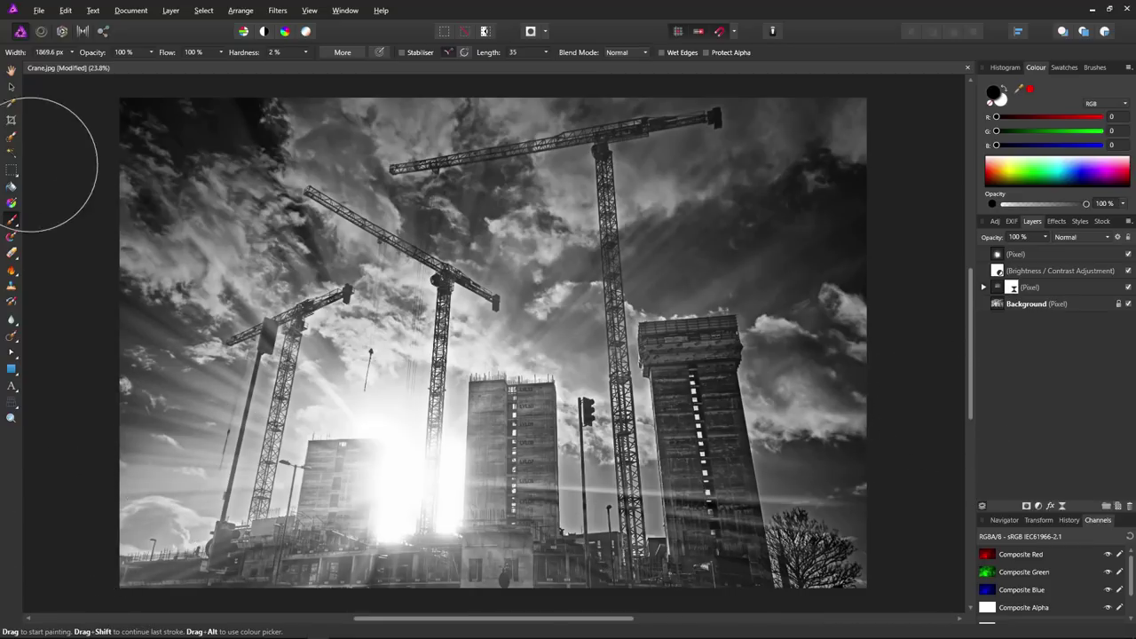
click(11, 69)
key(x)
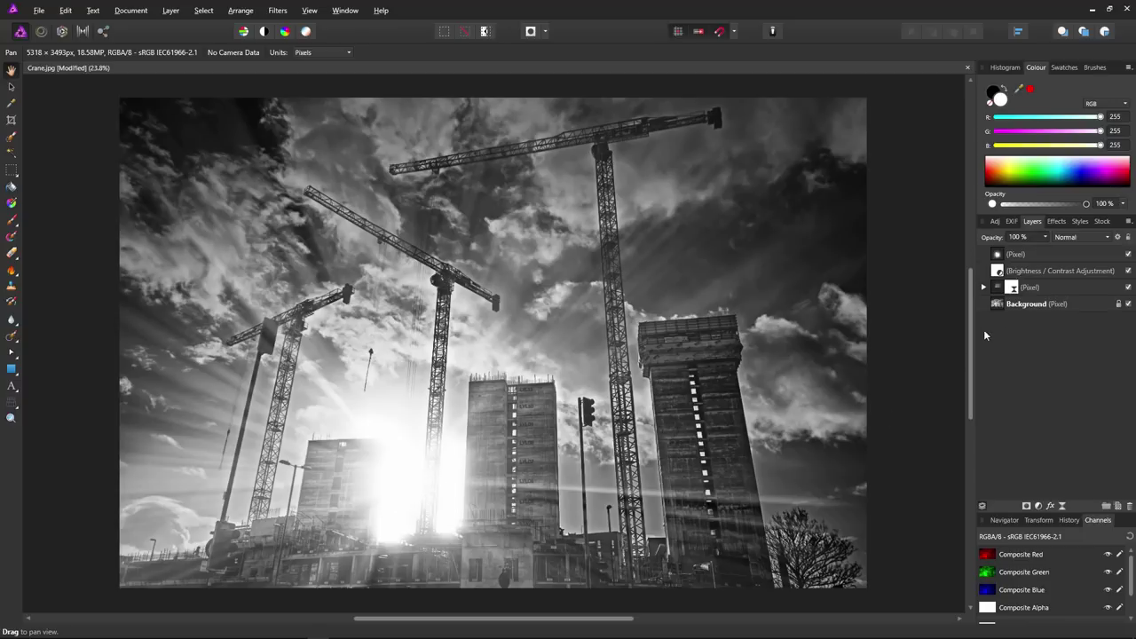
Step: Clear the sun glow from the building on its left and lower the glow layer's opacity to 82%
click(1016, 256)
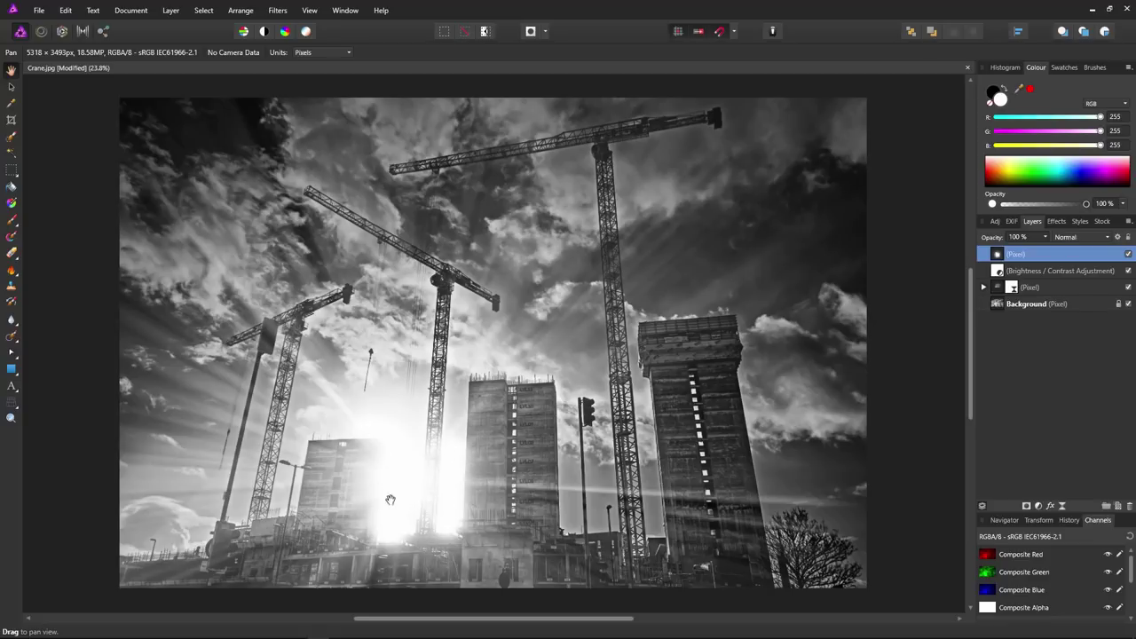
drag(1050, 254, 1032, 253)
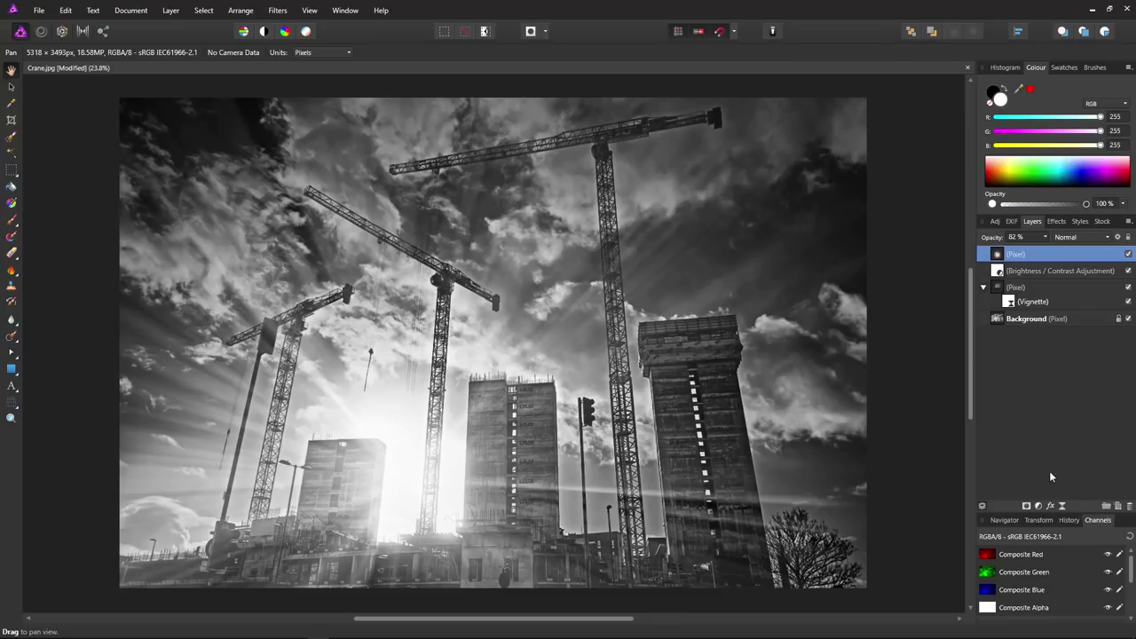
Step: Add a Colour Balance adjustment above the glow layer and set the shadows' Cyan / Red to -58%
click(1038, 506)
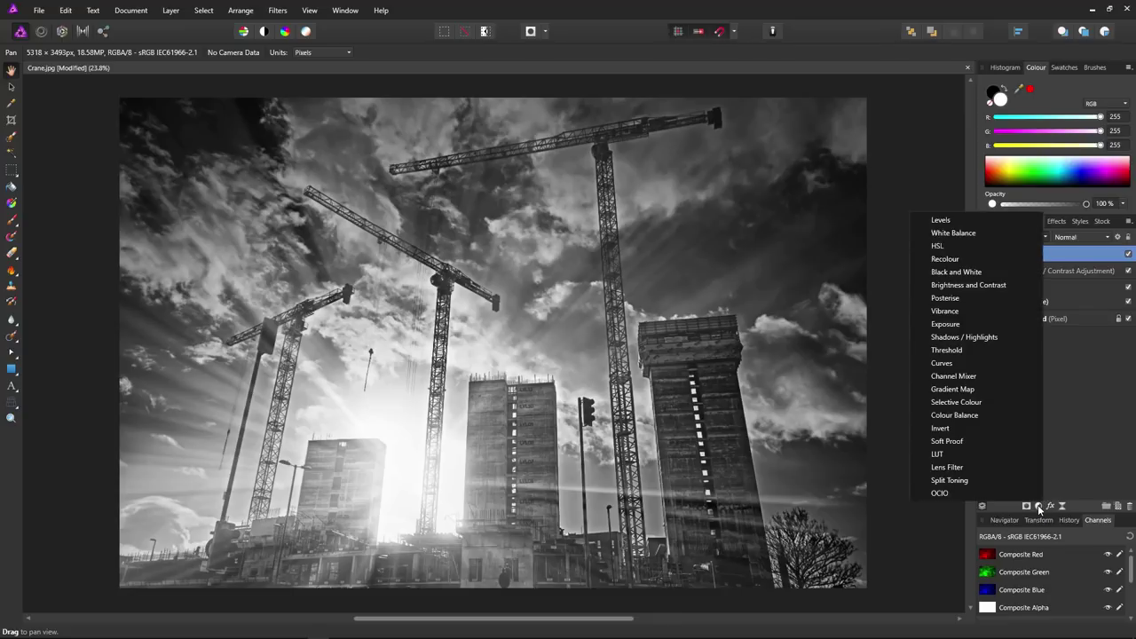
click(970, 416)
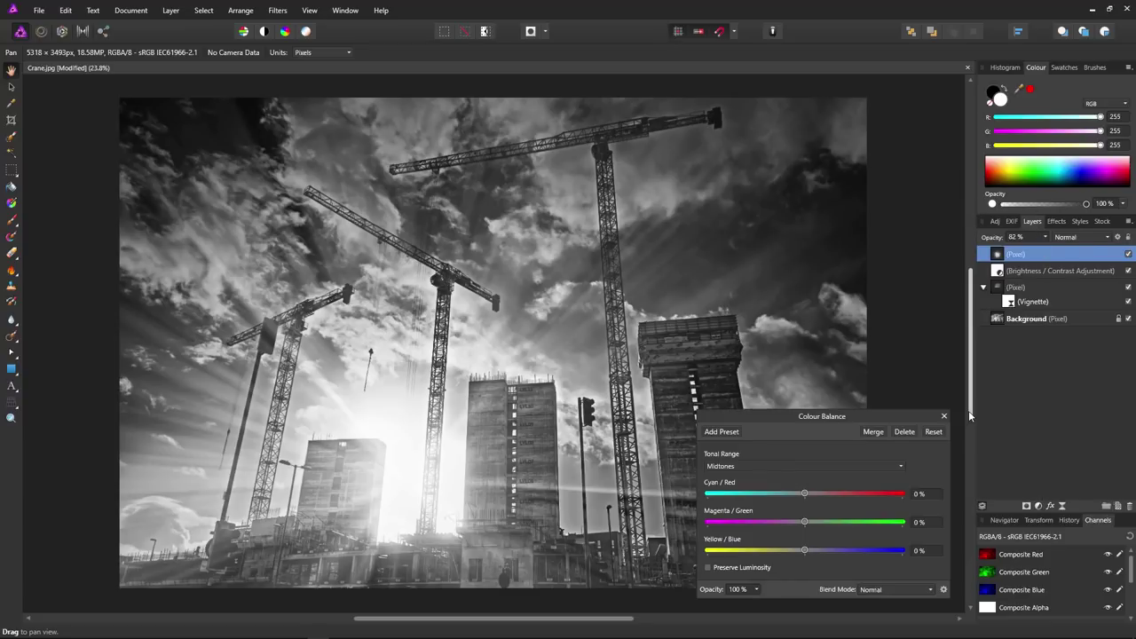
click(837, 466)
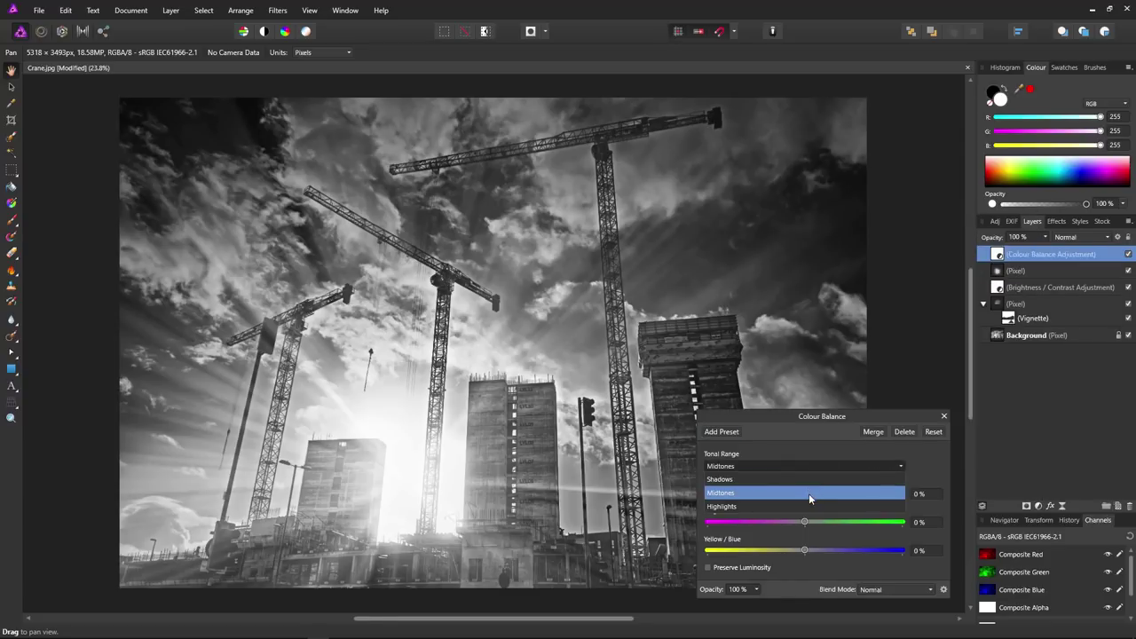
click(813, 480)
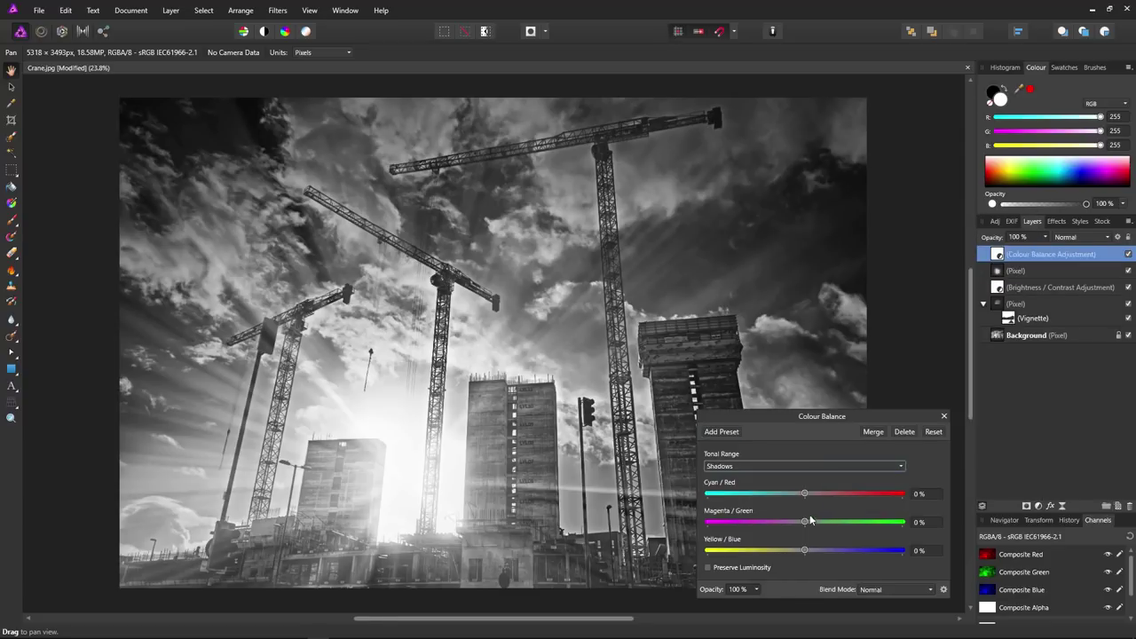
drag(802, 494, 749, 505)
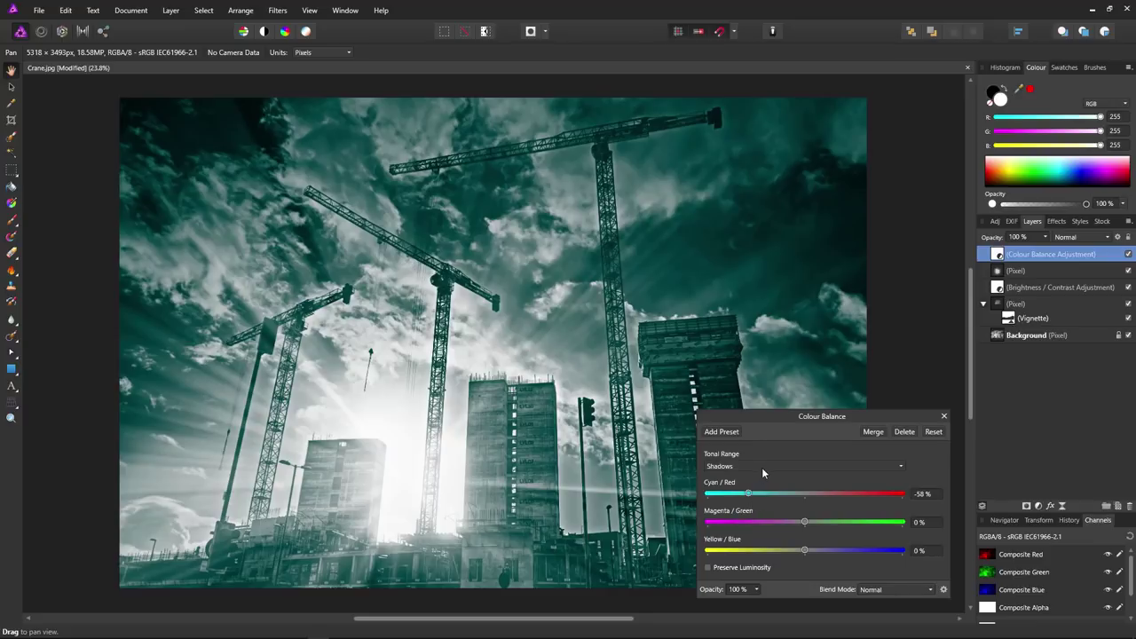
Step: Warm the Colour Balance highlights by shifting Cyan / Red strongly towards red and setting Yellow / Blue to -100%
click(766, 466)
click(762, 506)
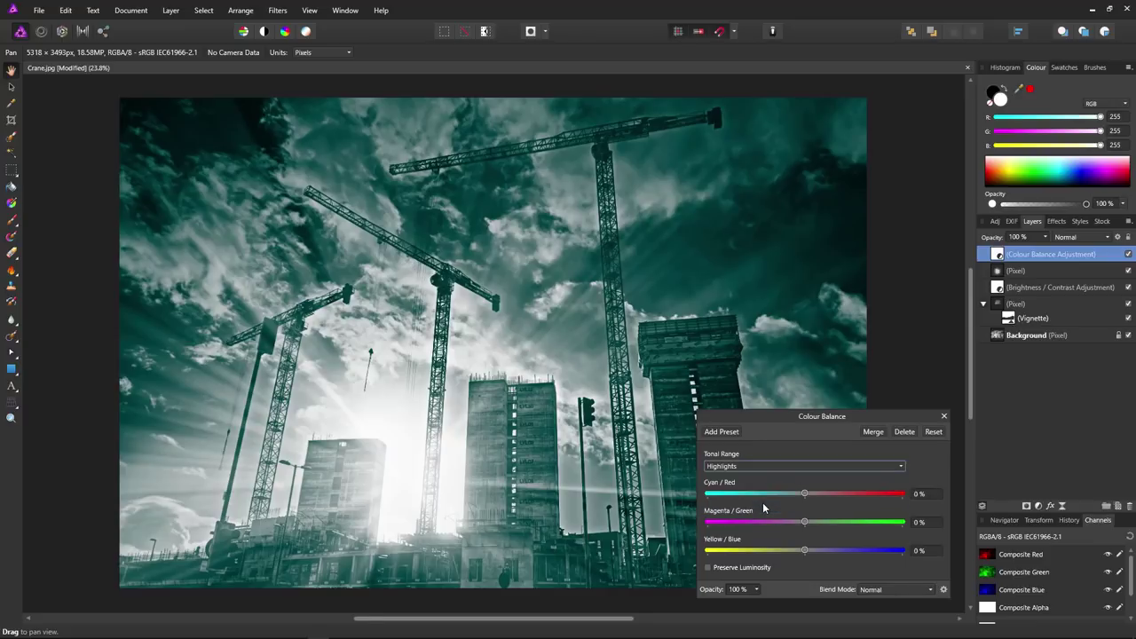
drag(805, 499, 838, 502)
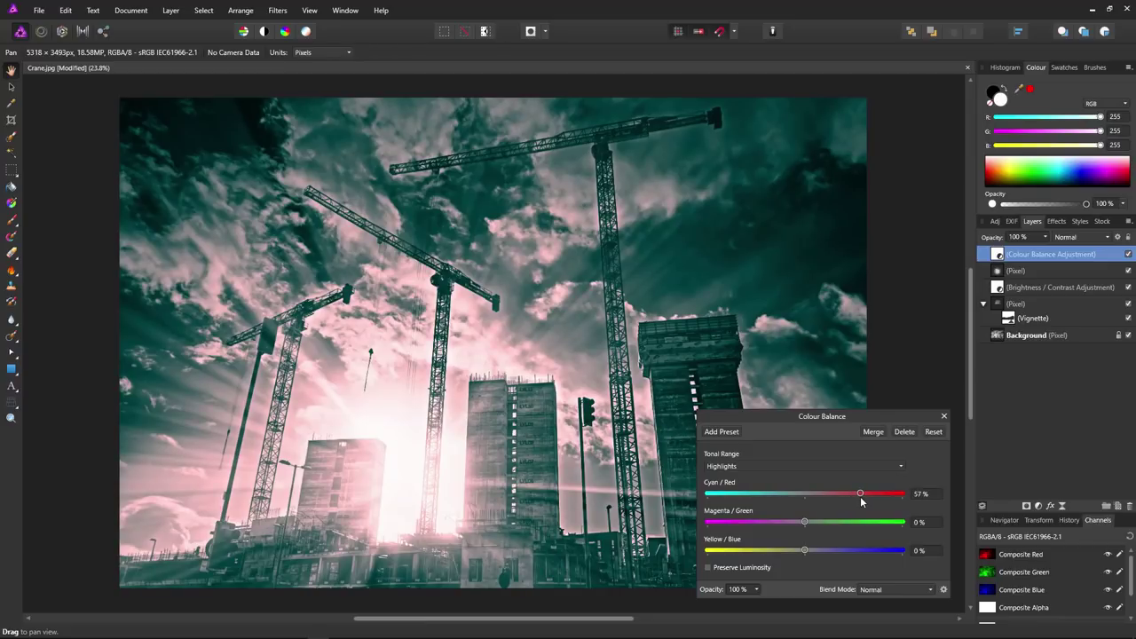
drag(869, 496, 892, 497)
drag(805, 552, 707, 563)
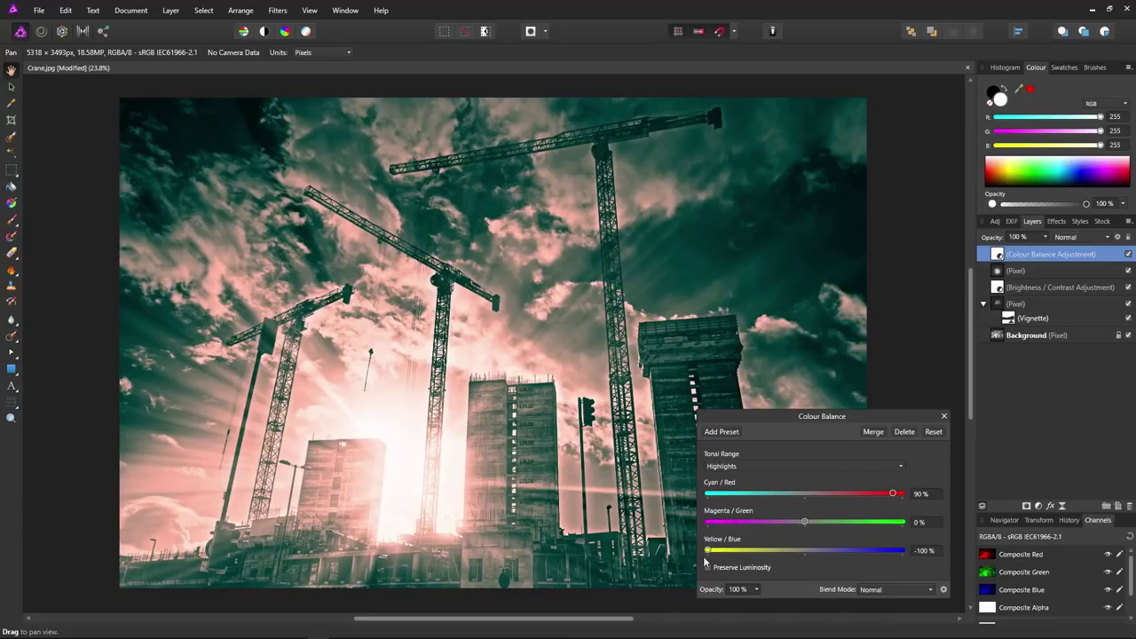
mouse_move(893, 496)
mouse_down()
mouse_move(868, 500)
mouse_move(880, 503)
mouse_up()
Step: Set the Colour Balance shadows' Yellow / Blue to 40% and move the adjustment dialog off the photo
click(794, 465)
click(791, 479)
mouse_move(814, 550)
mouse_down()
mouse_move(843, 557)
mouse_move(801, 555)
mouse_move(821, 559)
mouse_up()
drag(808, 417, 983, 411)
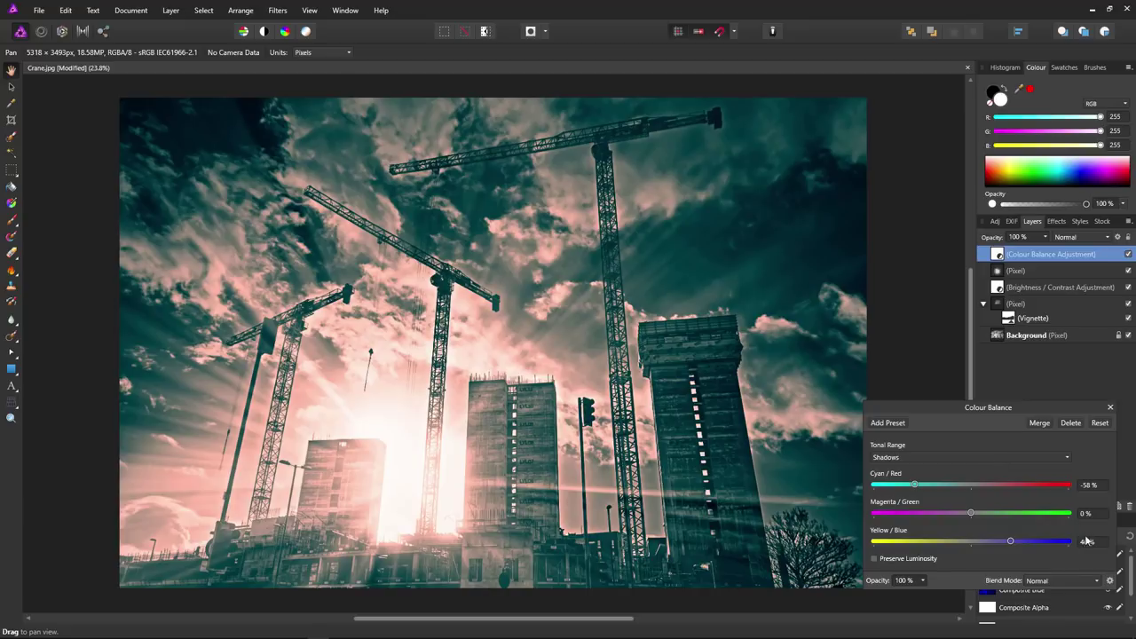
Step: In the Colour Balance blend options, ramp the source layer range from 0% at black to full at the midpoint as a non-linear curve
click(1109, 581)
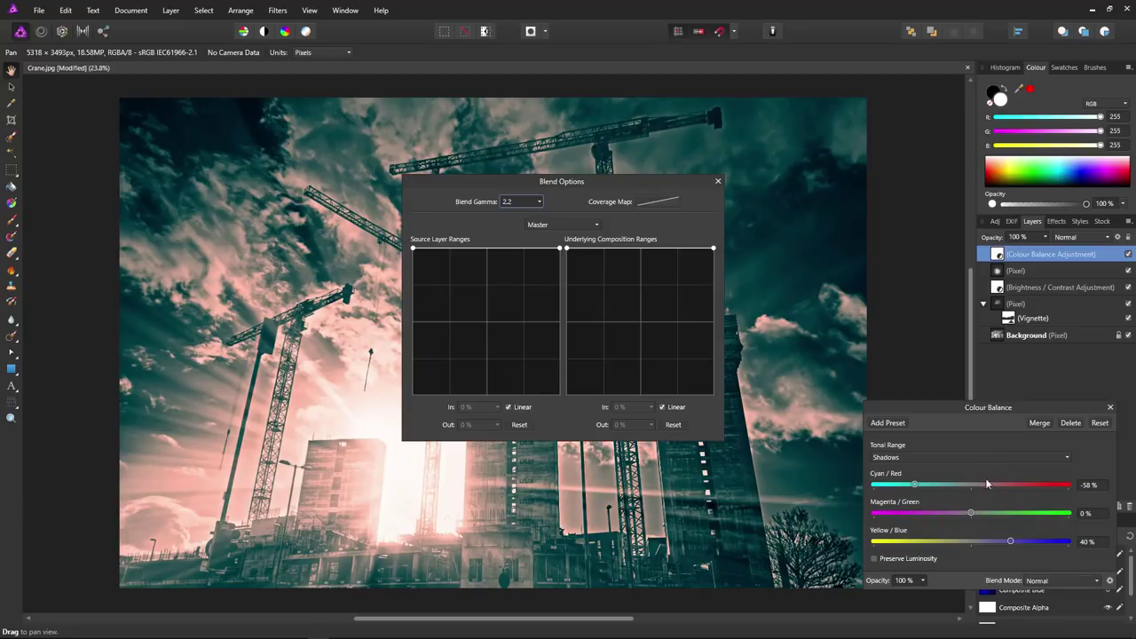
drag(597, 184, 961, 85)
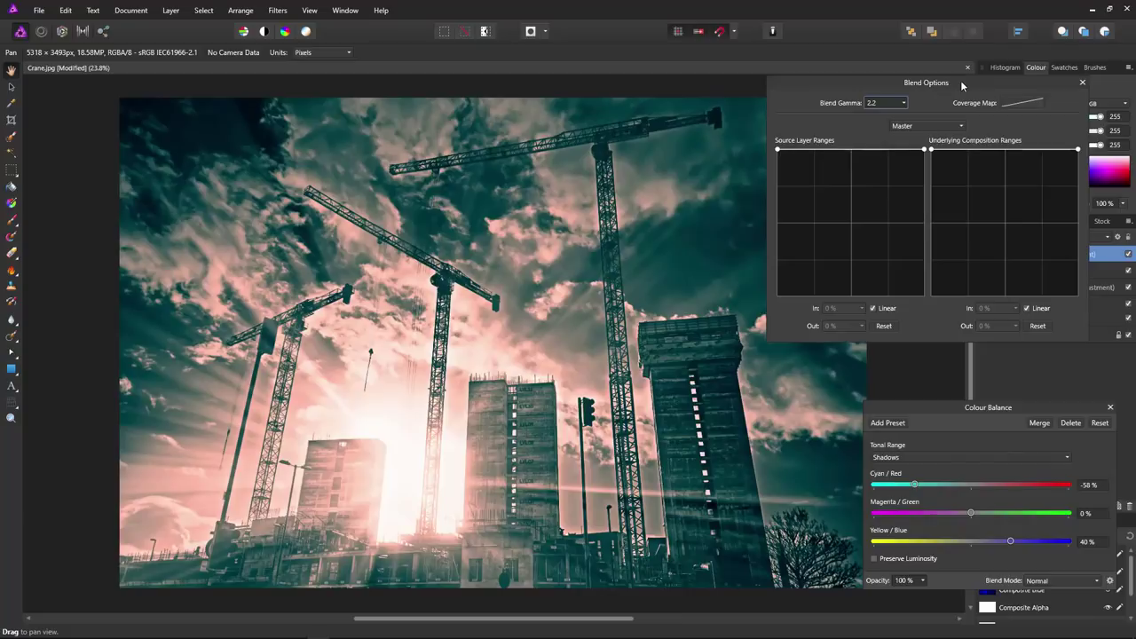
click(850, 149)
drag(850, 149, 850, 147)
drag(777, 149, 775, 315)
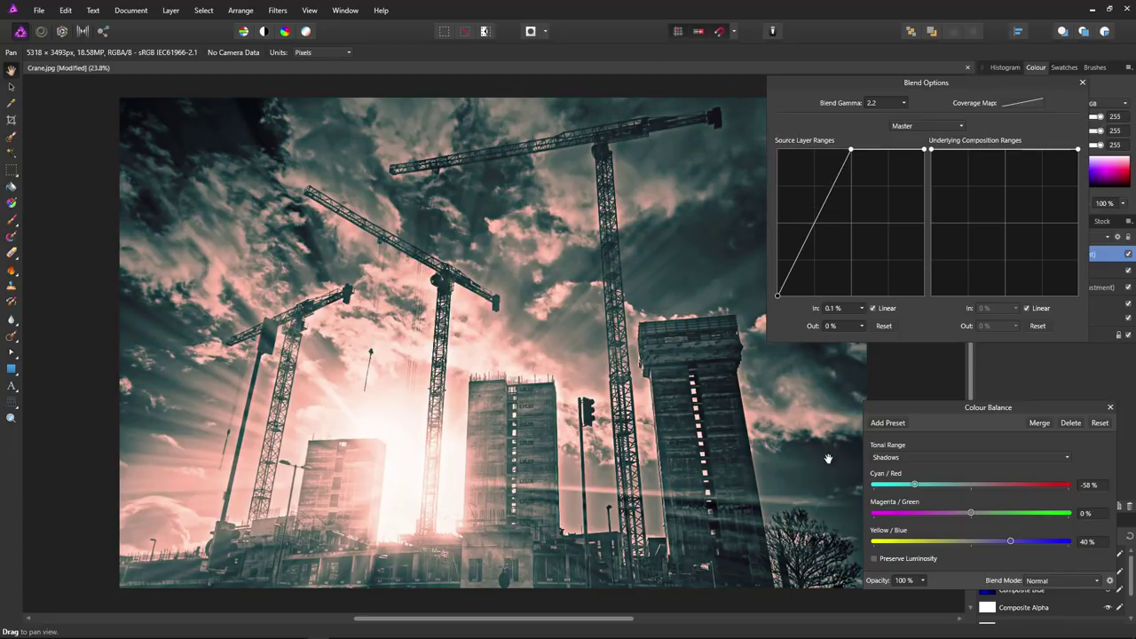
drag(925, 151, 954, 155)
click(873, 308)
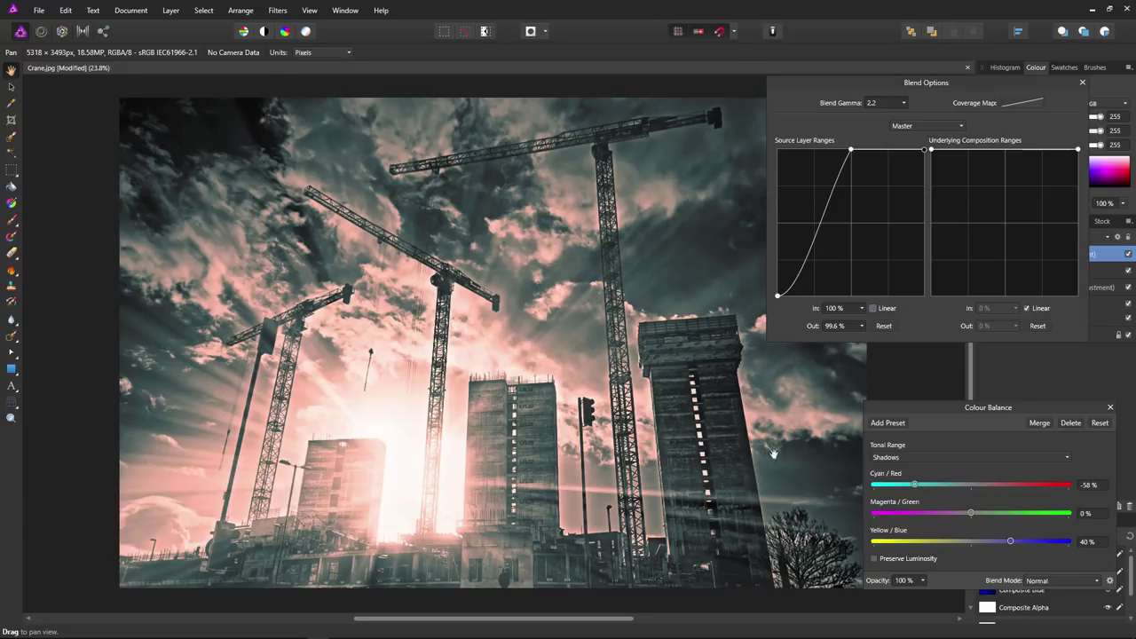
click(1082, 82)
click(1110, 408)
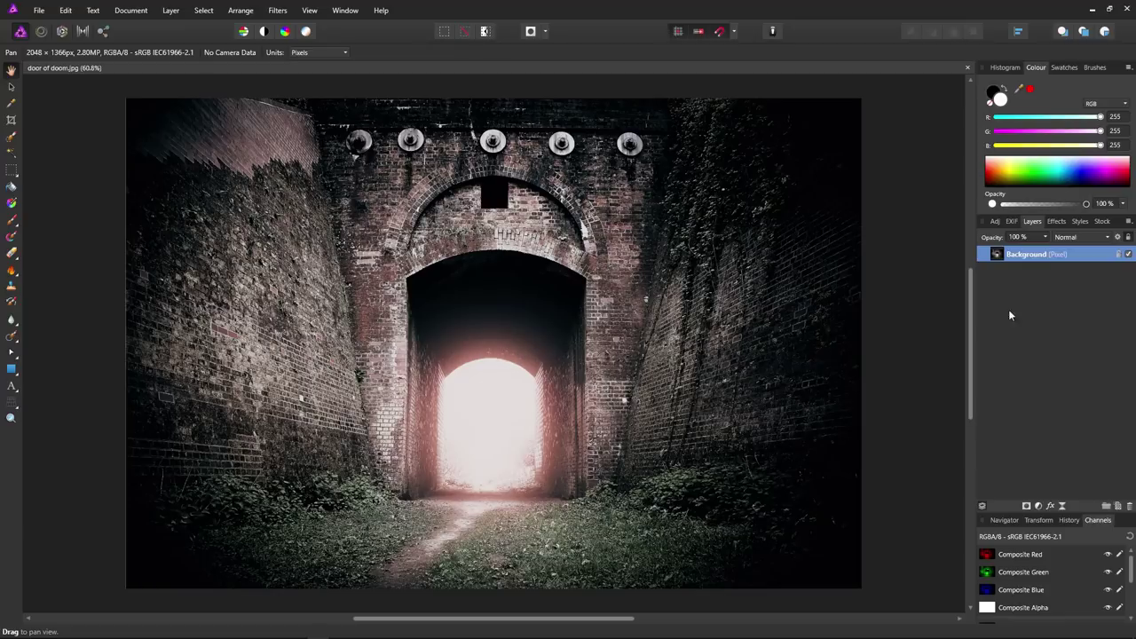
Step: Duplicate the Background layer of door of doom.jpg and add 100% Gaussian monochromatic noise to the copy
right_click(1030, 259)
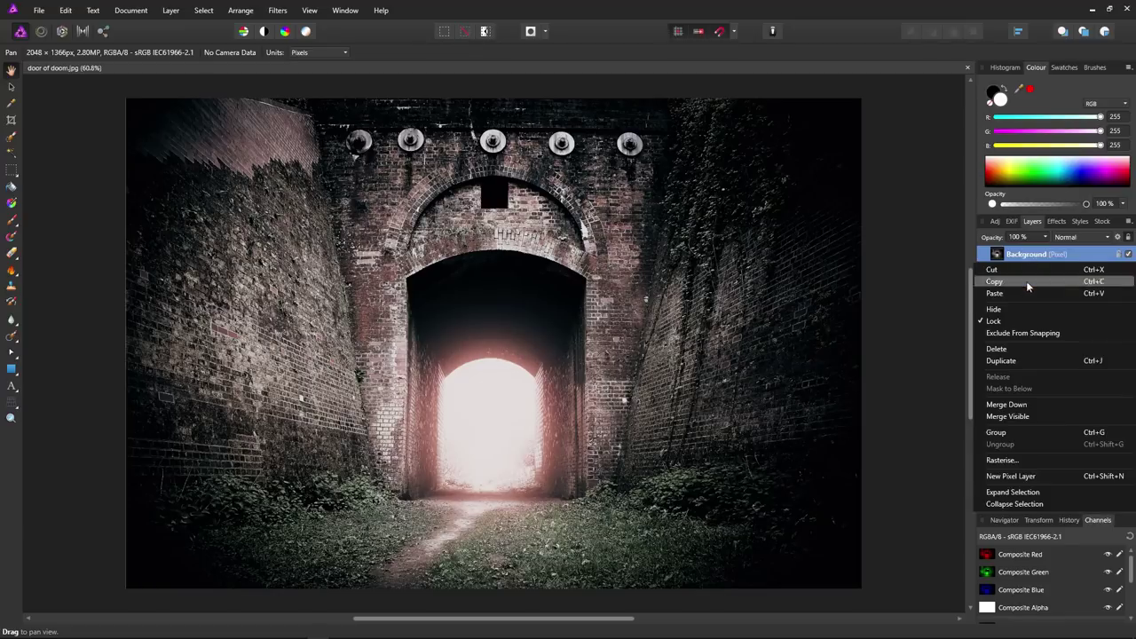
click(1028, 361)
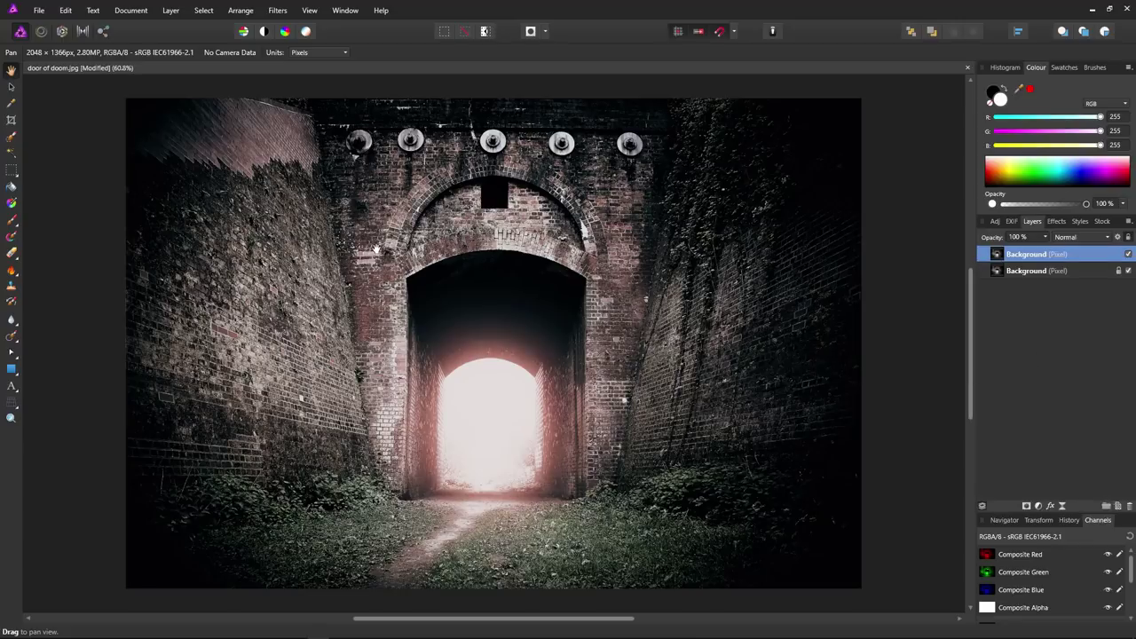
click(277, 11)
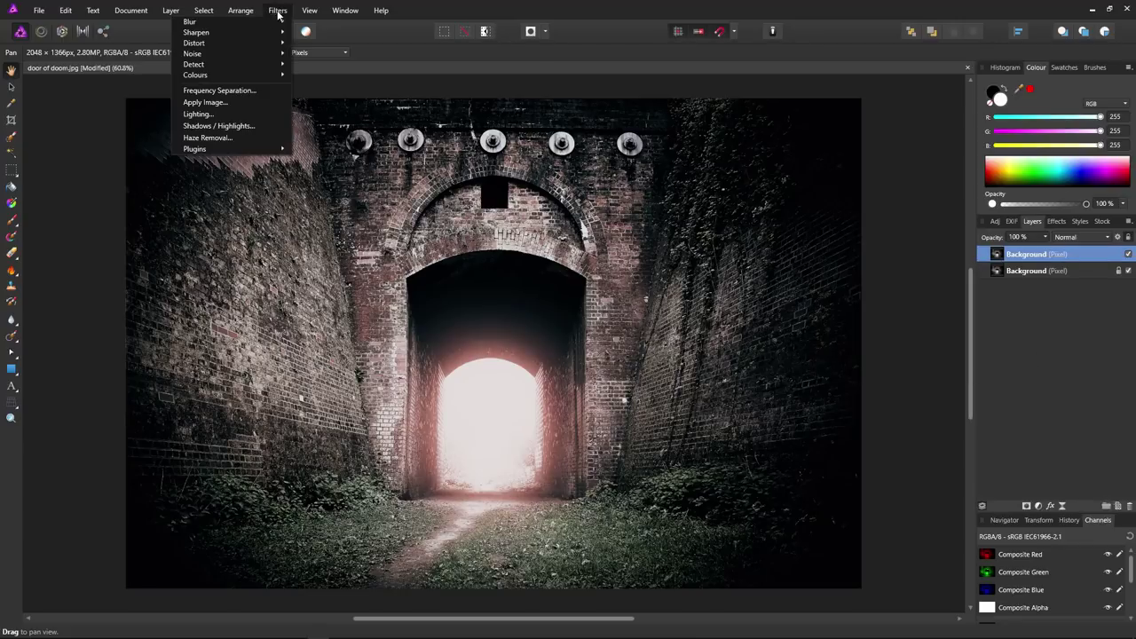
mouse_move(217, 55)
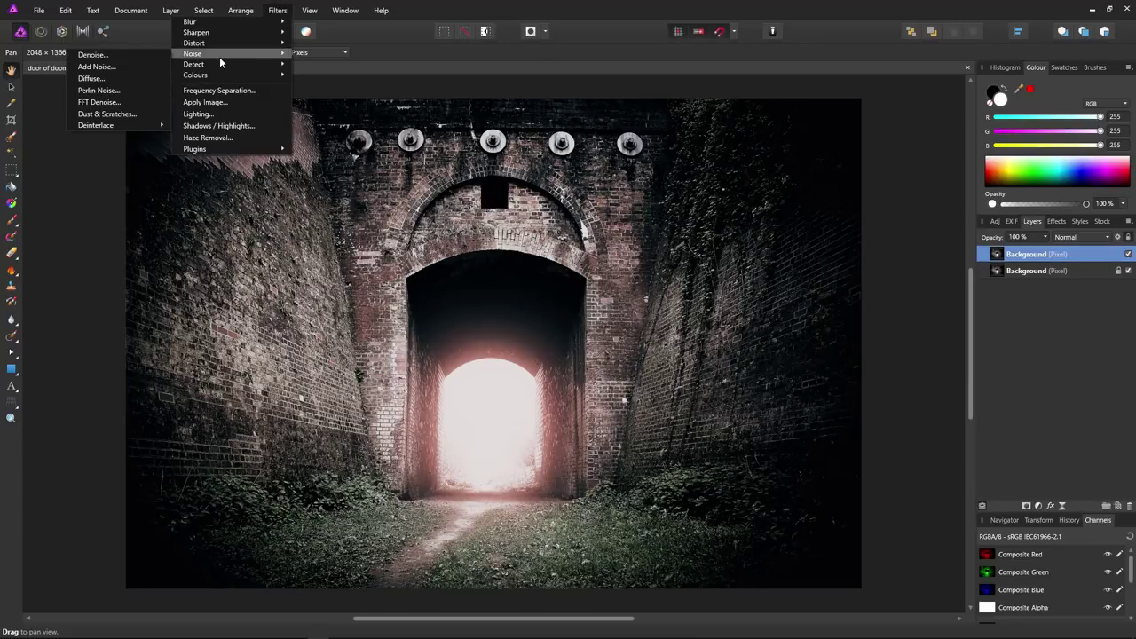
click(148, 68)
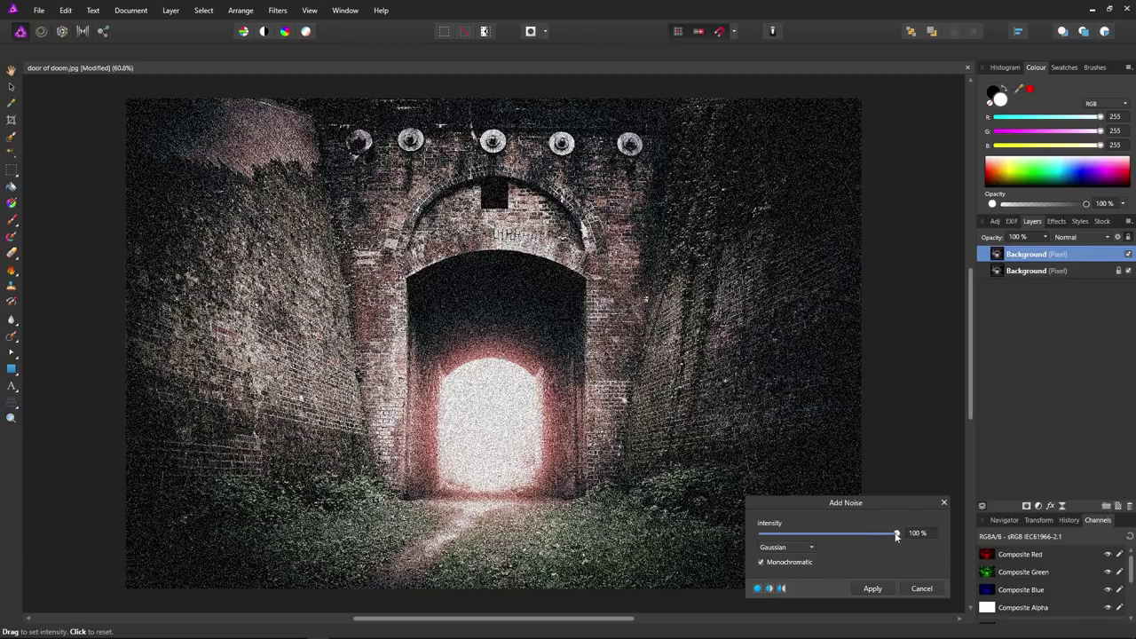
click(872, 589)
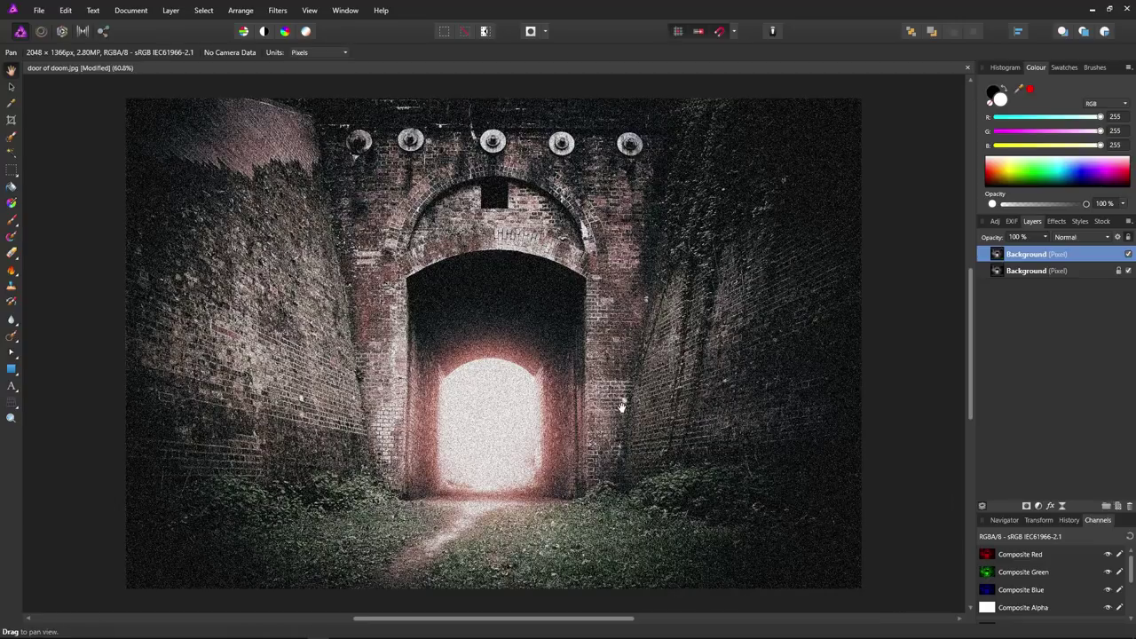
Step: Apply a Zoom Blur with a 1024 px radius to the noisy Background copy
click(278, 10)
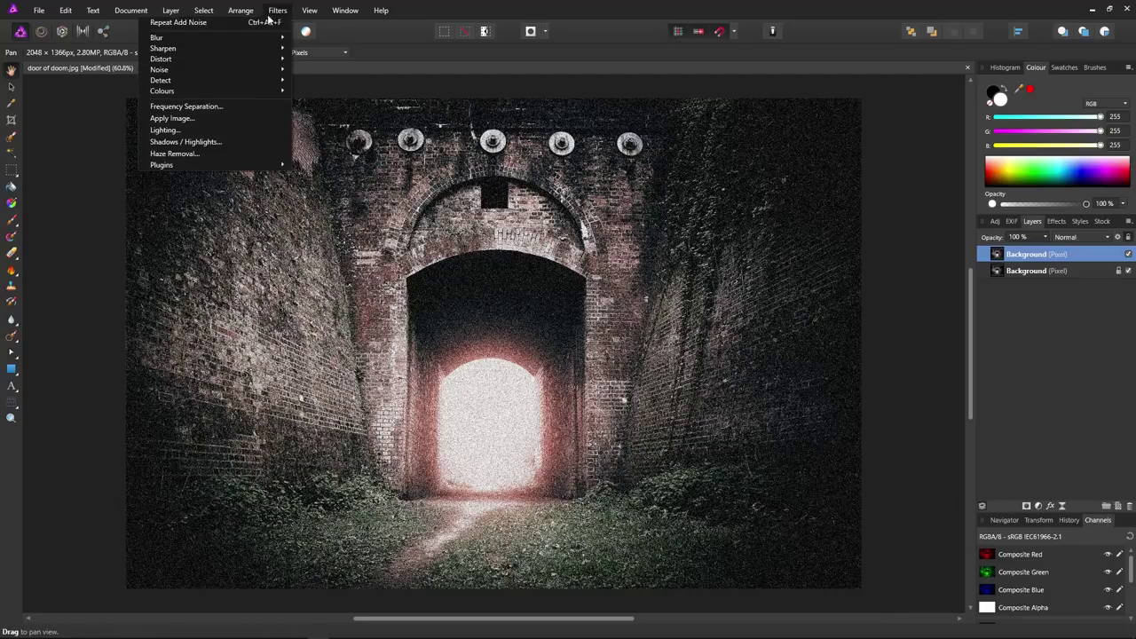
mouse_move(191, 32)
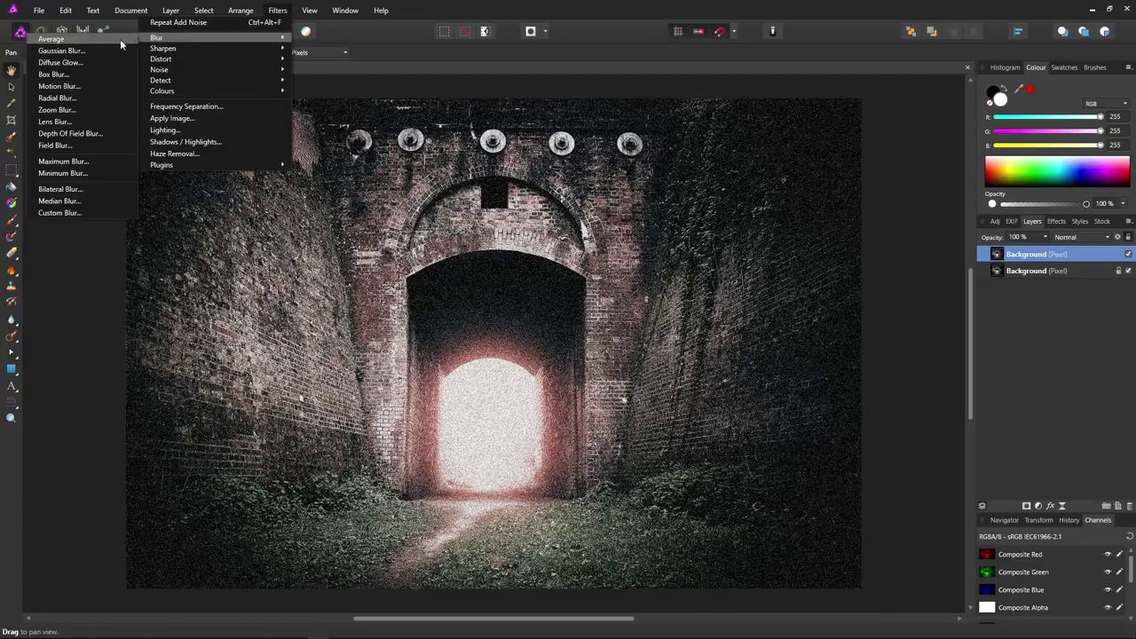
click(83, 108)
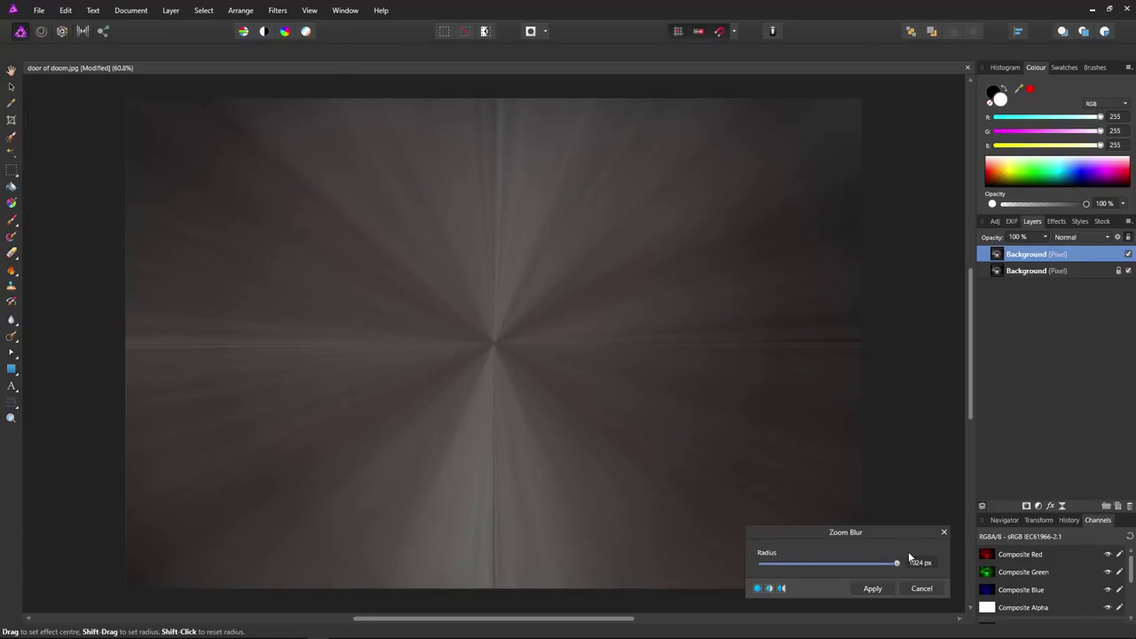
click(872, 588)
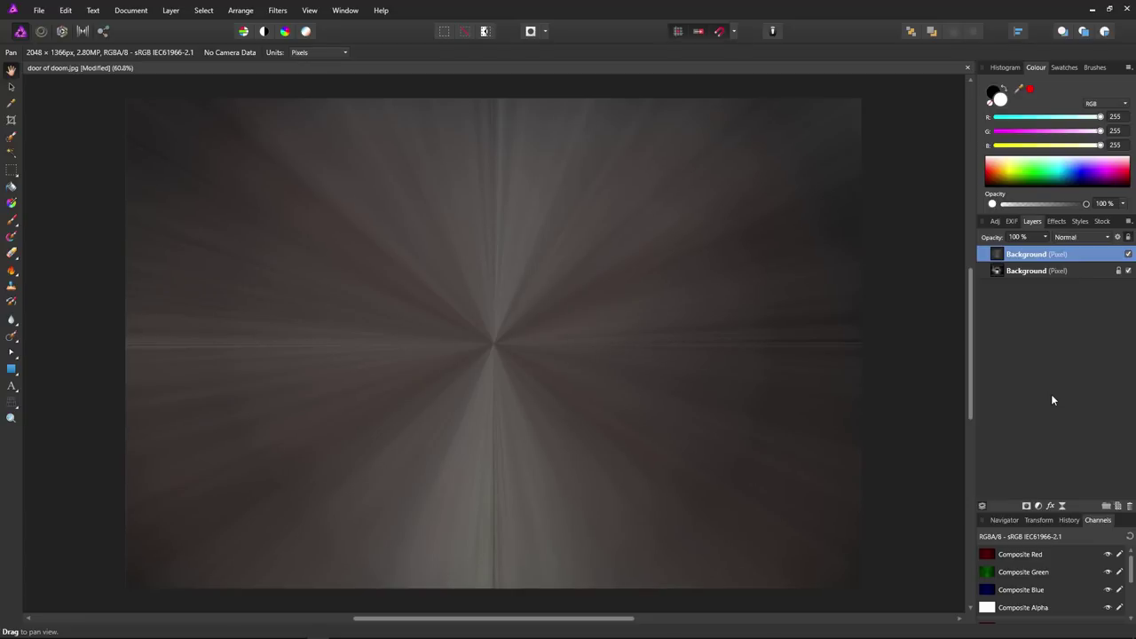
Step: Add a Levels adjustment above the blurred copy with Black Level at 11% and White Level at 41%
click(1039, 504)
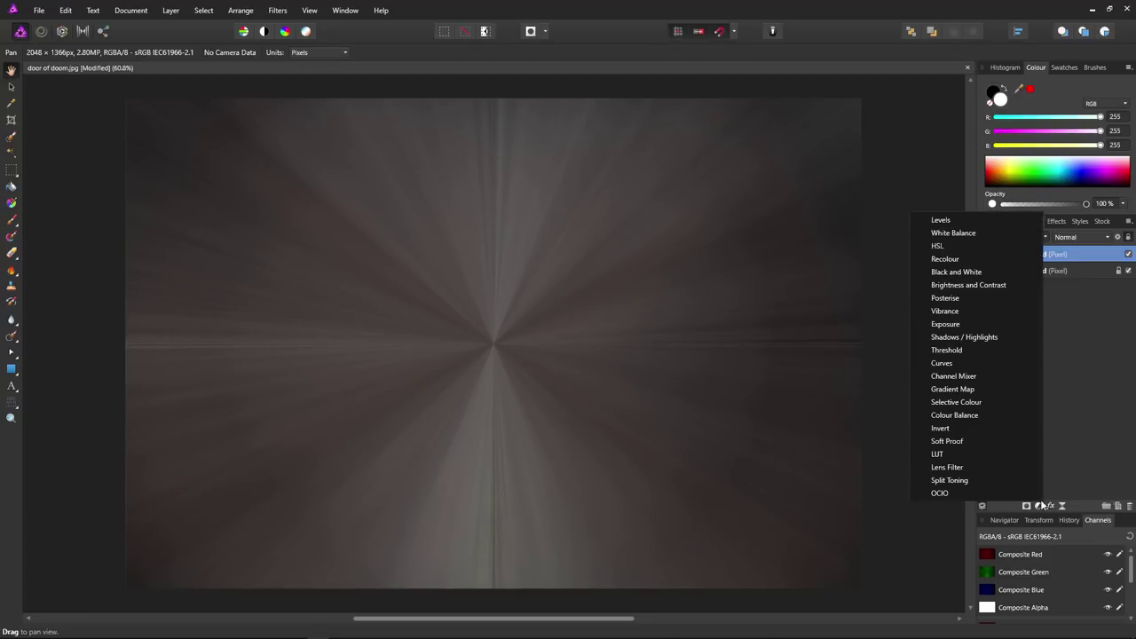
click(948, 221)
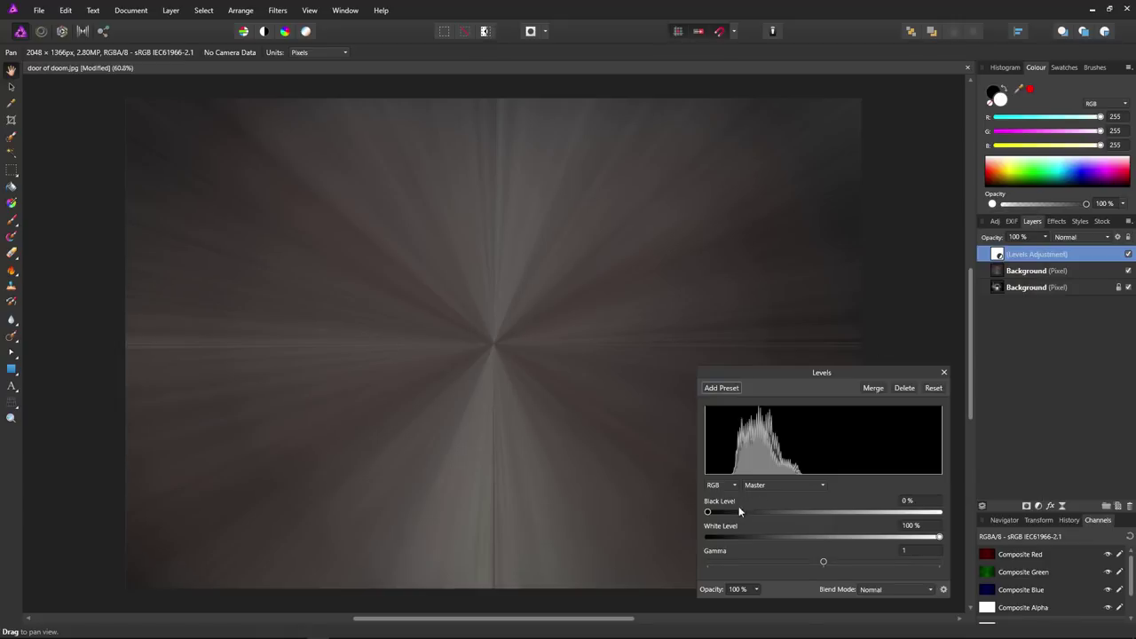
drag(707, 514, 732, 512)
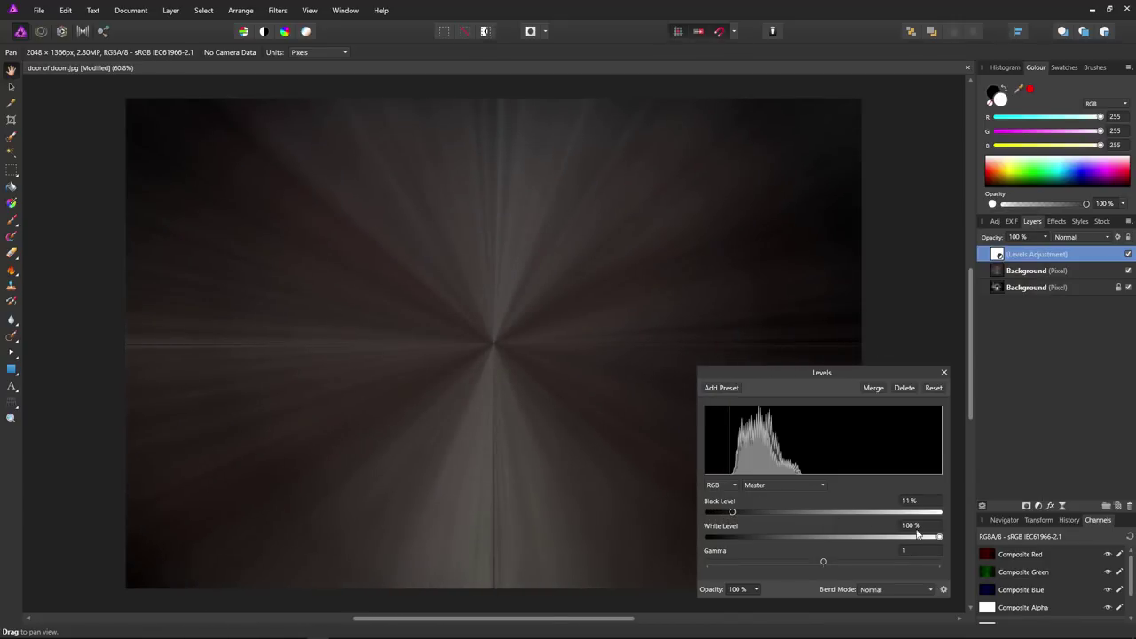
drag(939, 538, 803, 534)
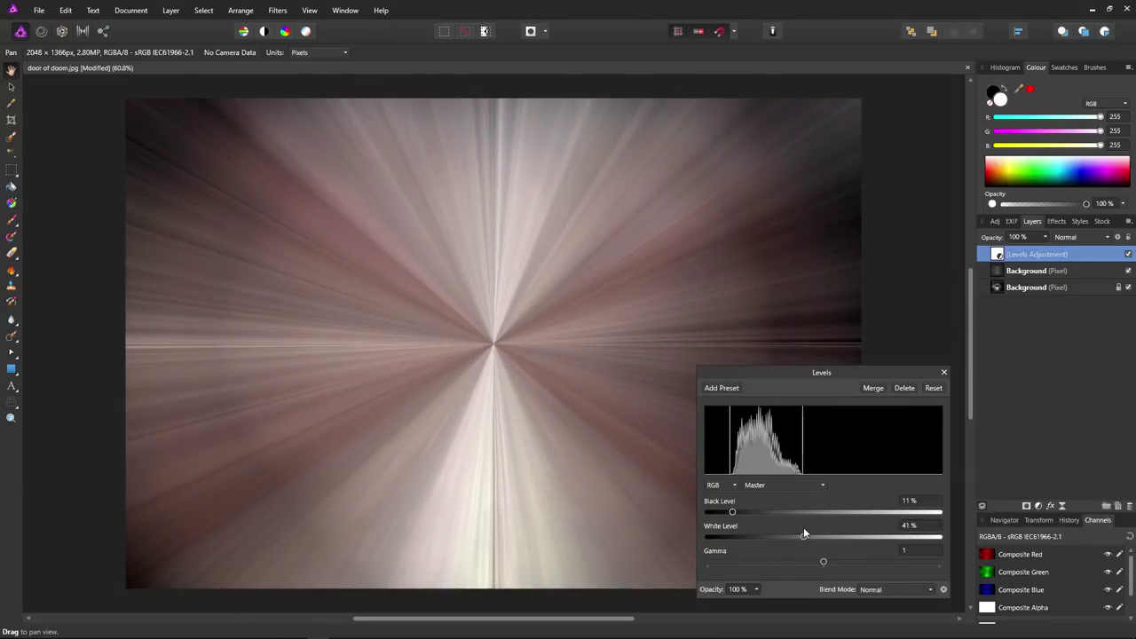
click(944, 373)
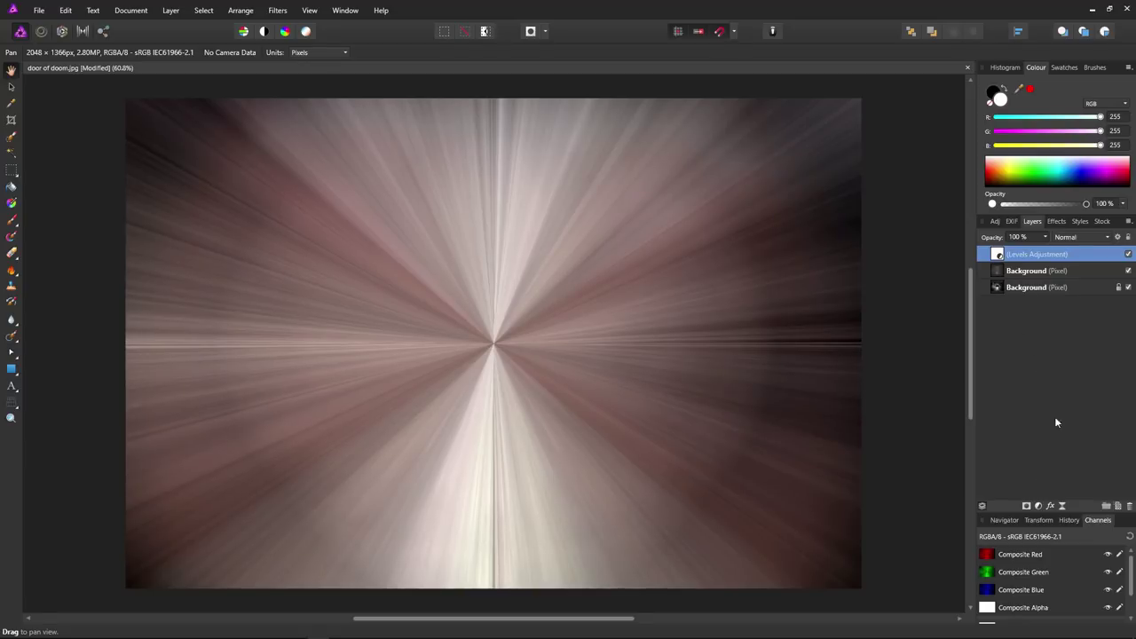
Step: Add a live Clarity filter above the Levels adjustment with its radius set to 100 px
click(1040, 507)
click(1061, 462)
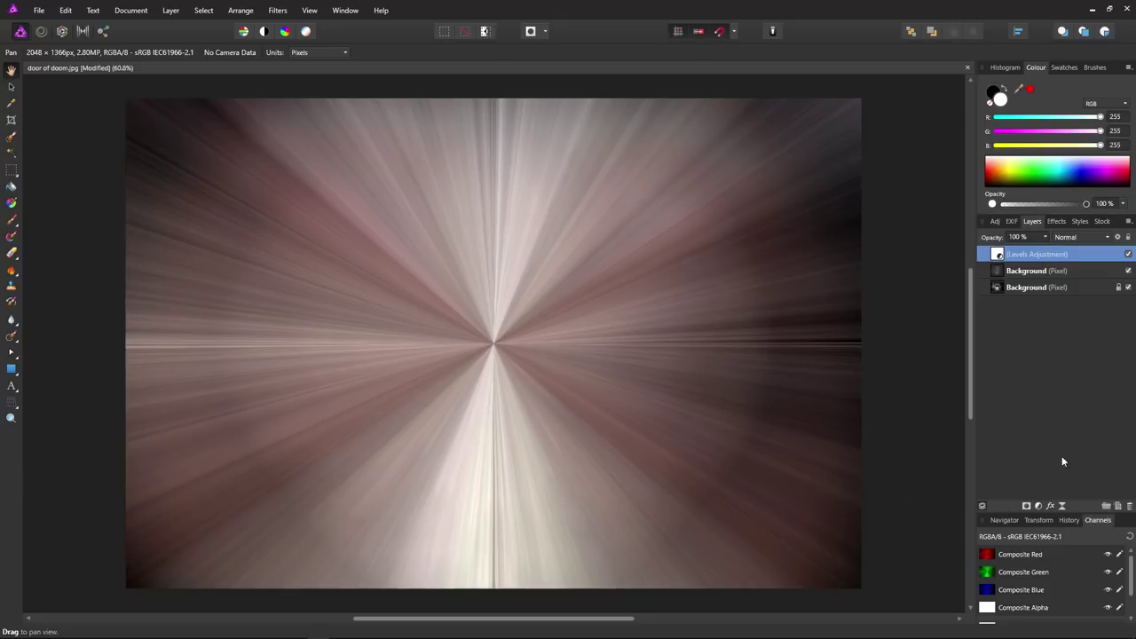
click(1062, 504)
click(985, 244)
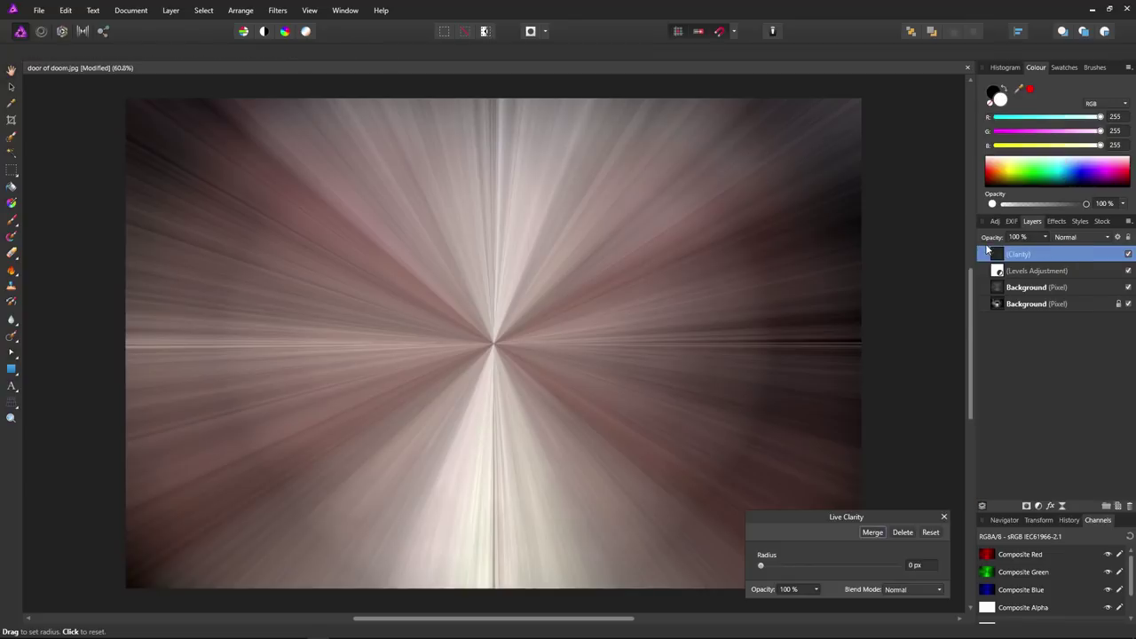
drag(767, 565, 899, 567)
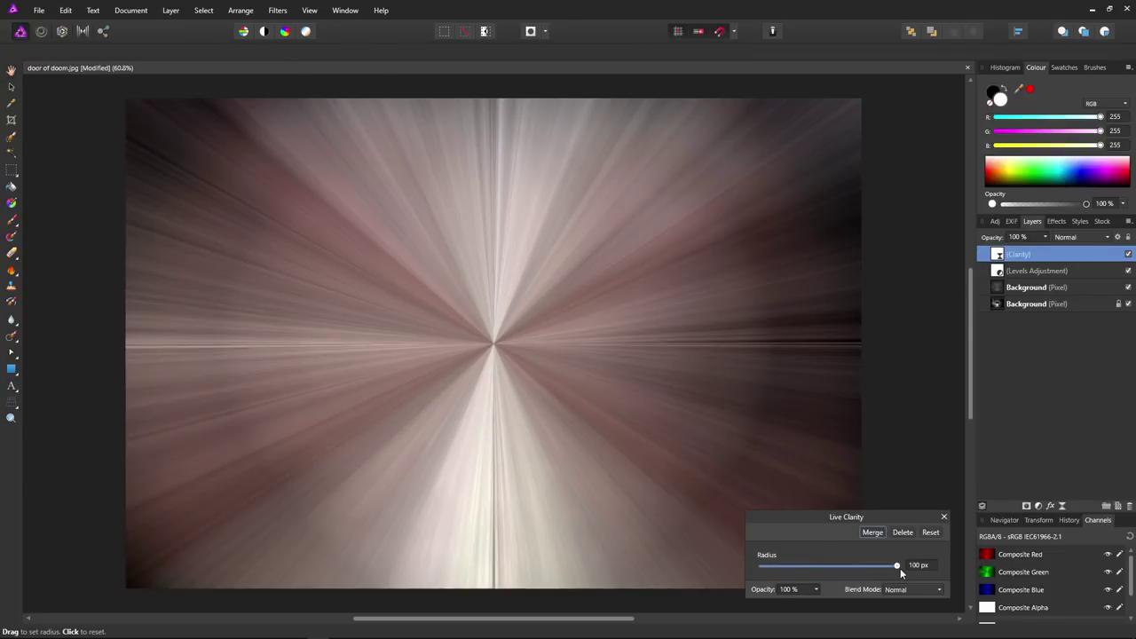
click(944, 517)
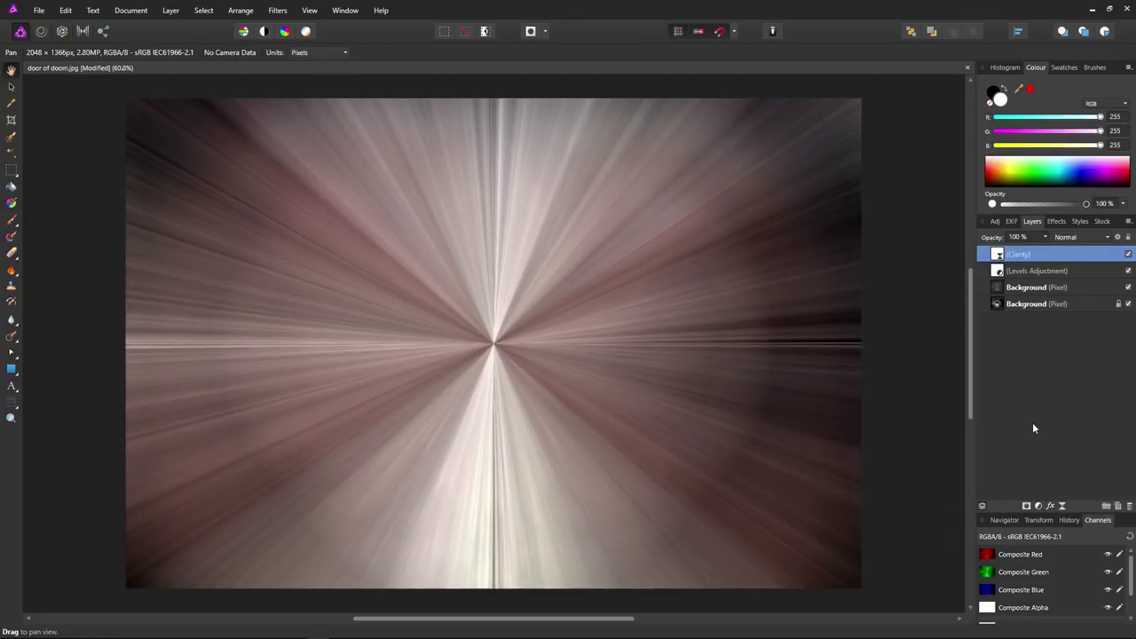
Step: Duplicate the live Clarity filter layer twice to strengthen the streaks
right_click(1012, 255)
click(1019, 360)
right_click(1013, 256)
click(1020, 360)
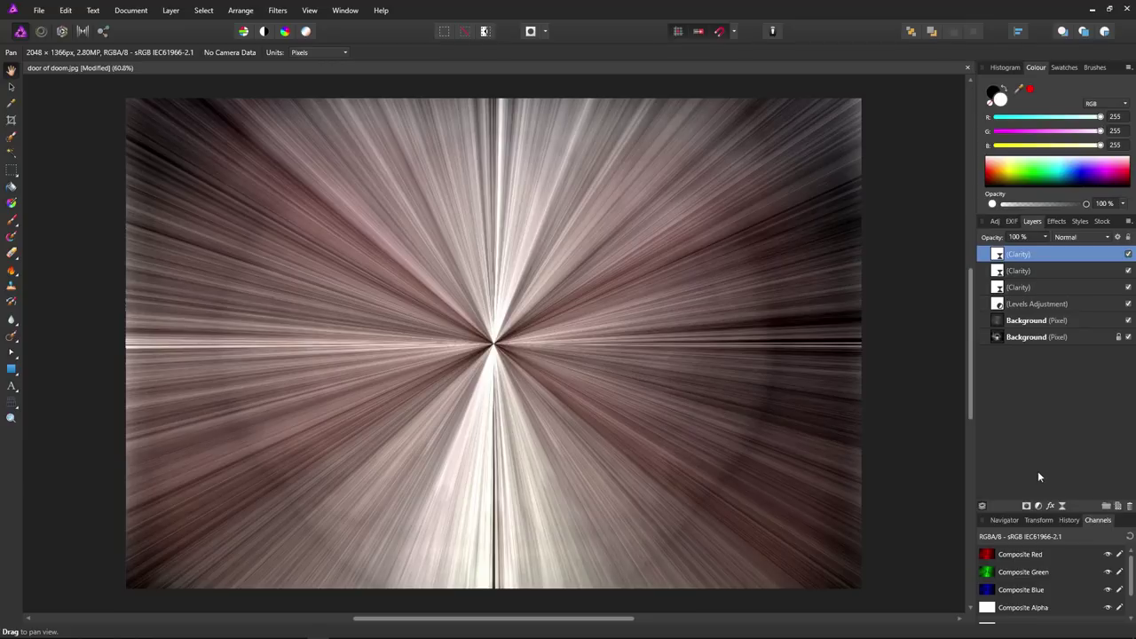
Step: Add a Black & White adjustment with default values above the Clarity layers
click(1039, 505)
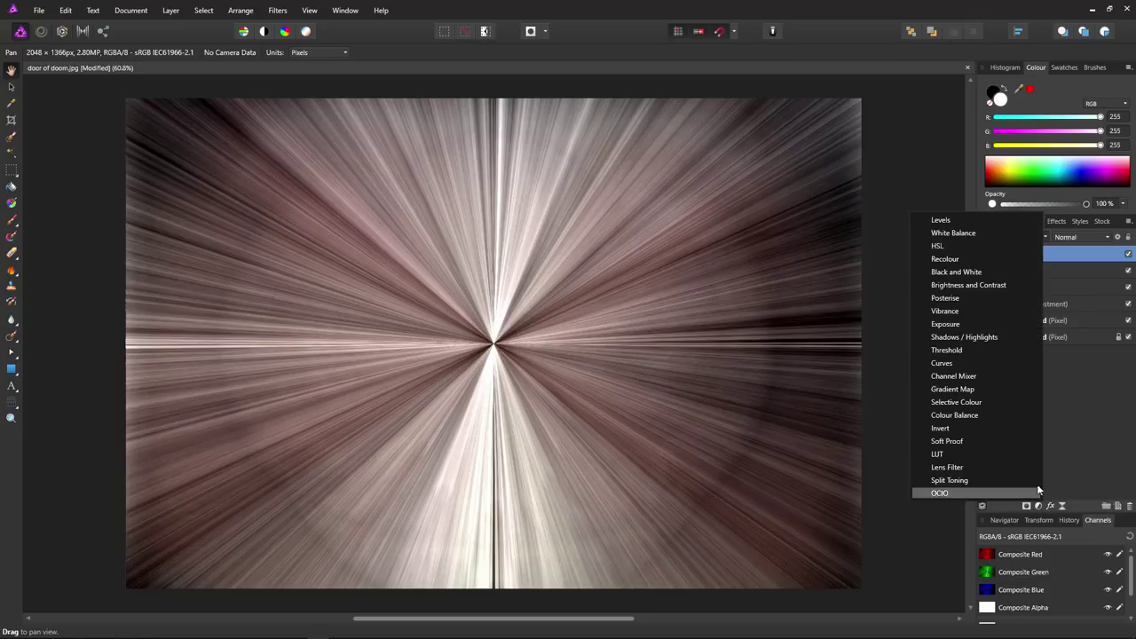
click(976, 274)
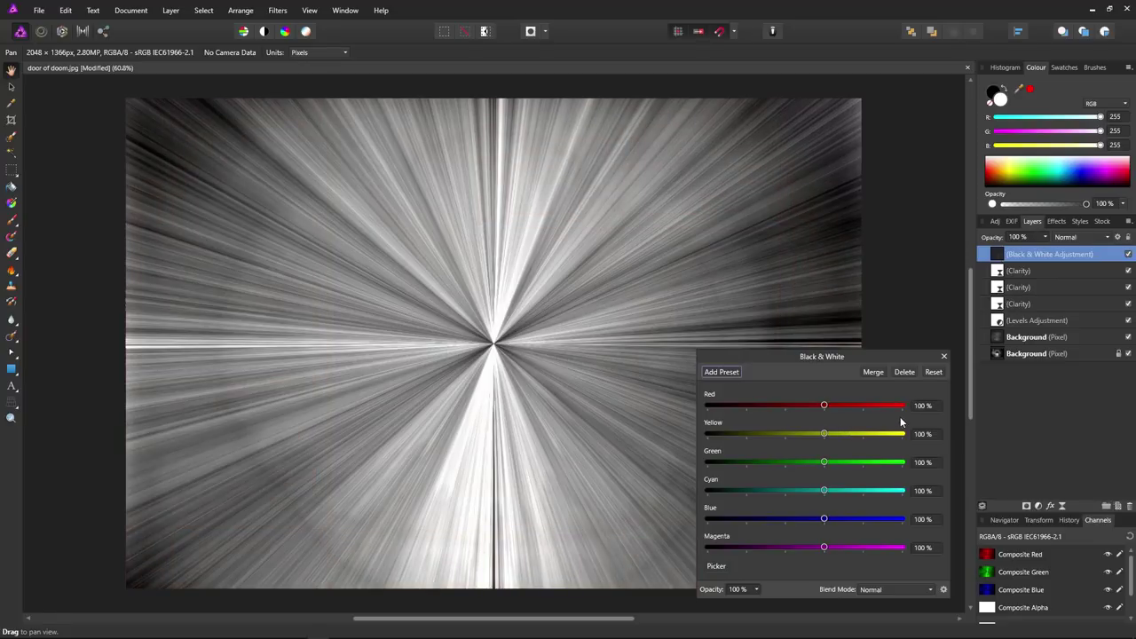
click(943, 355)
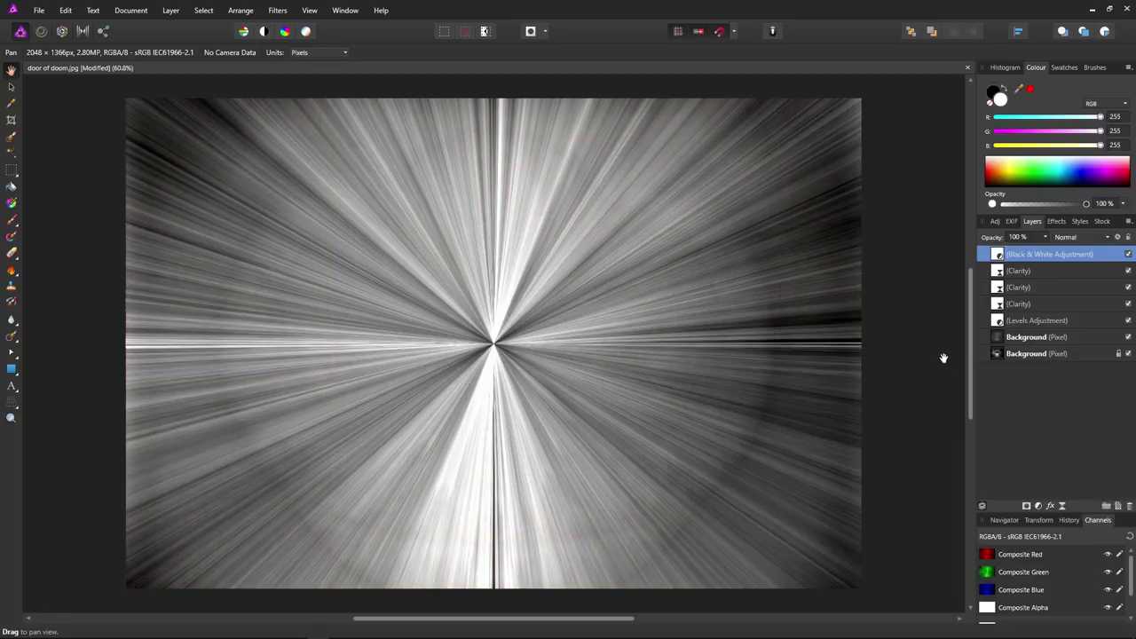
Step: Merge the visible layers into a new pixel layer and remove the adjustments, Clarity filters and blurred Background copy beneath it
right_click(1025, 256)
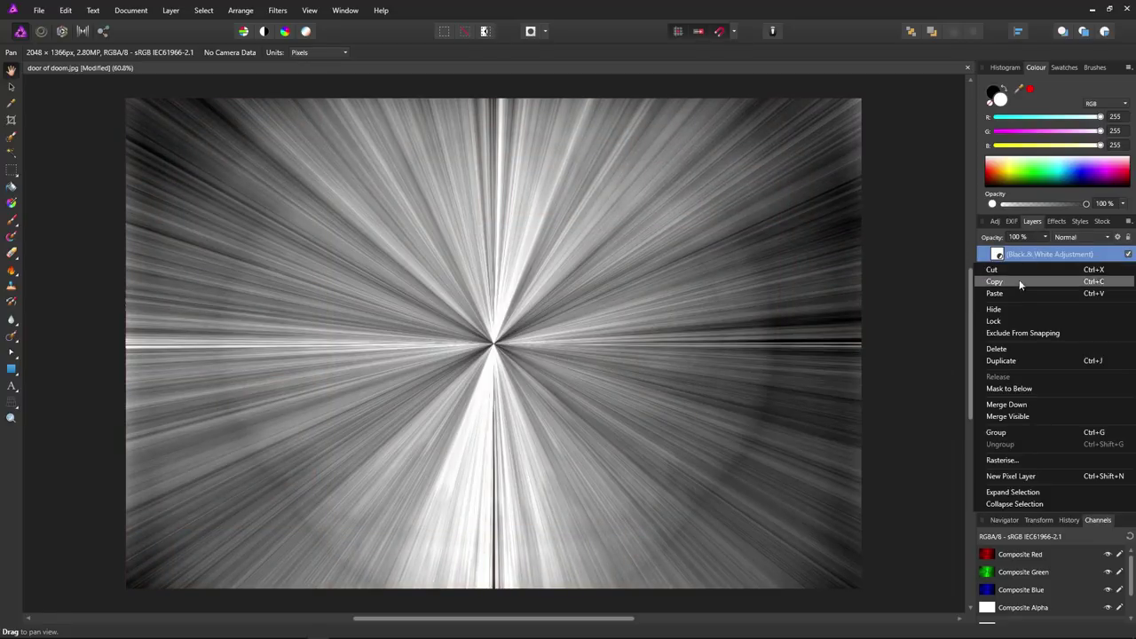
click(1008, 417)
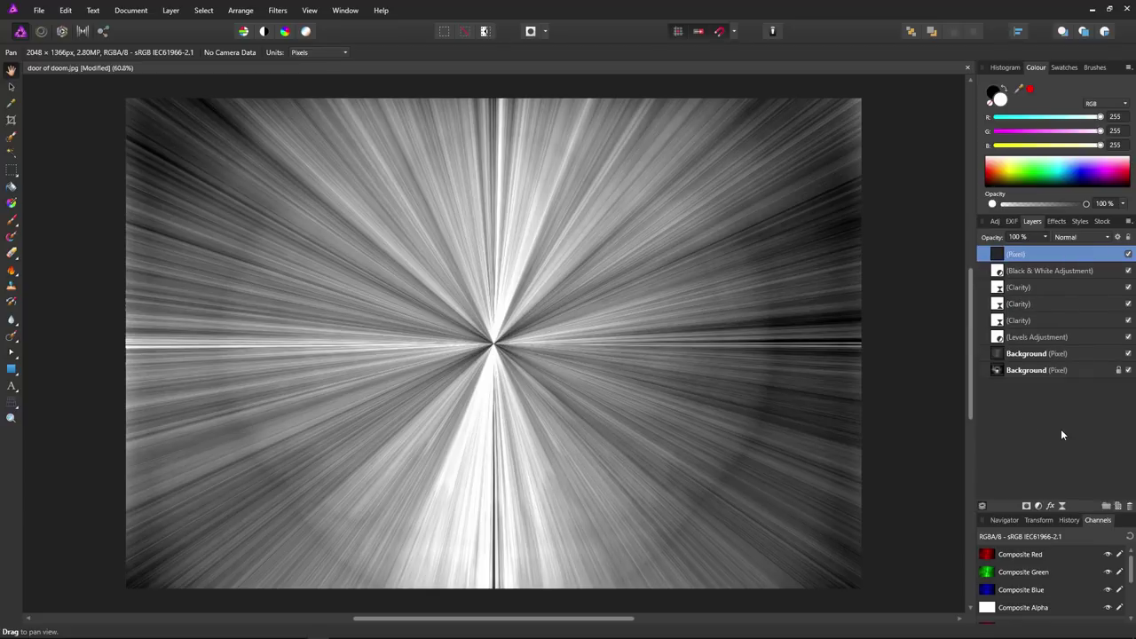
click(1015, 272)
shift+click(1033, 354)
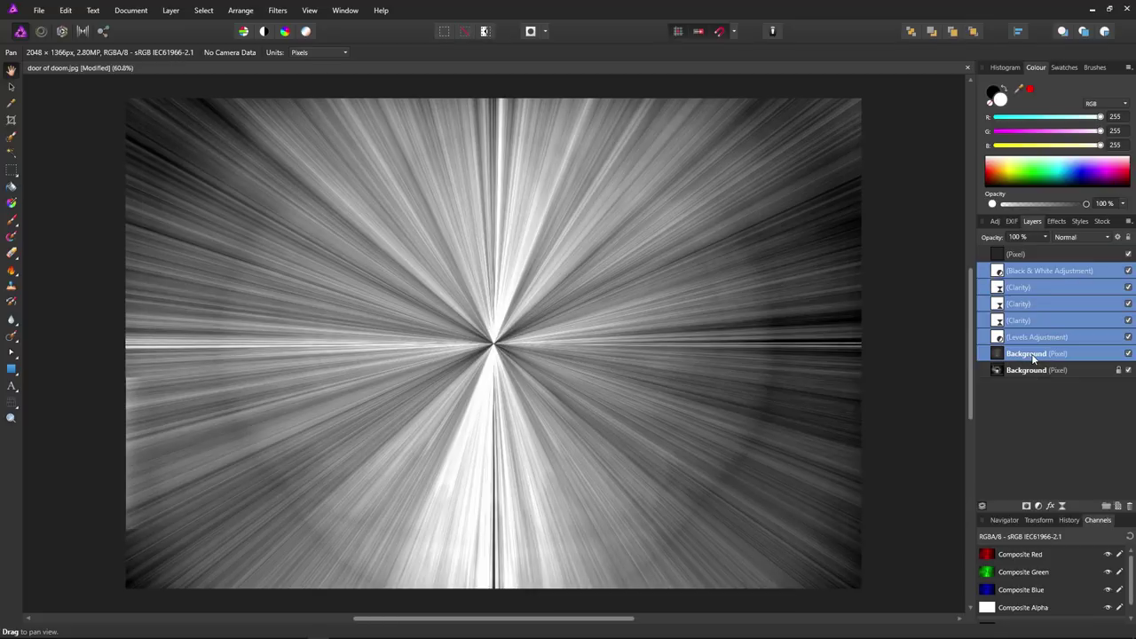
key(ctrl+e)
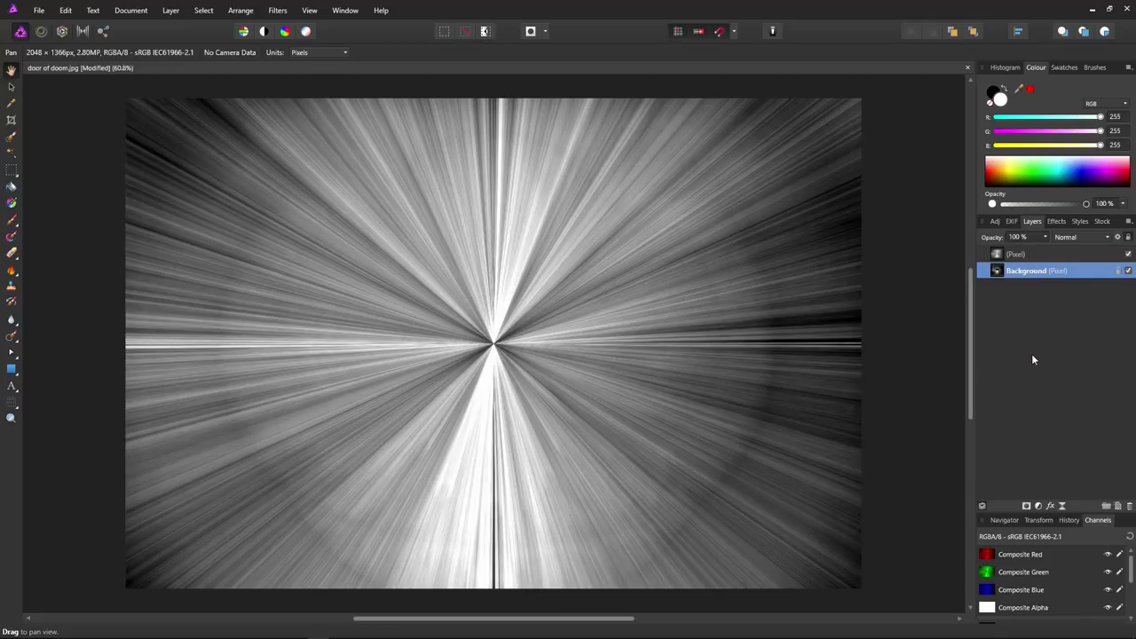
Step: Set the merged rays layer's blend mode to Linear Light
click(1015, 257)
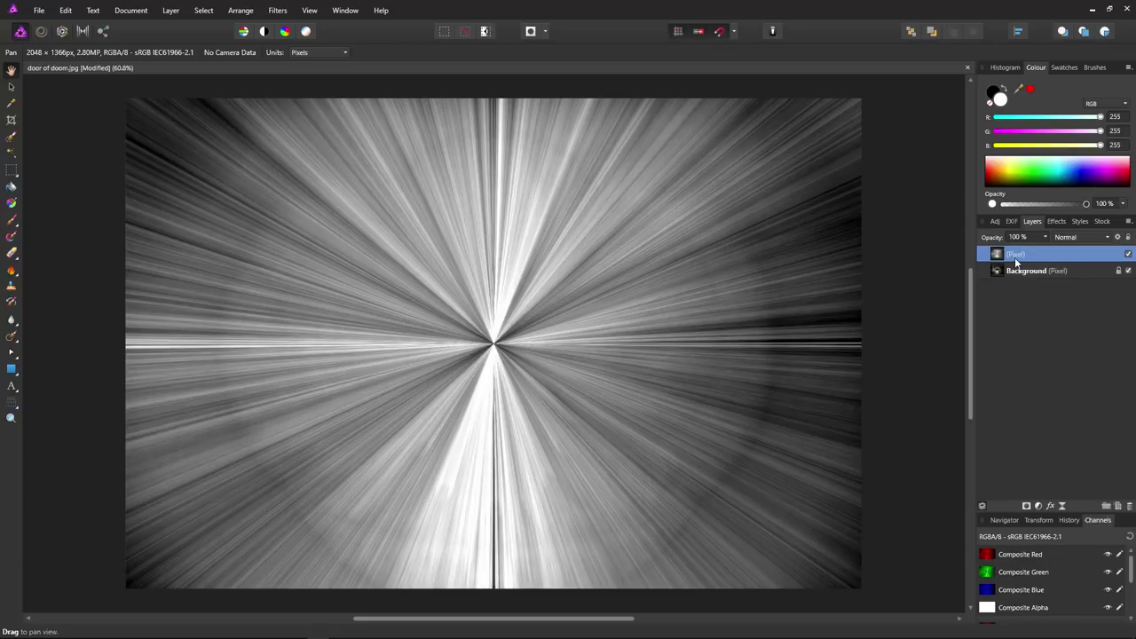
click(1081, 238)
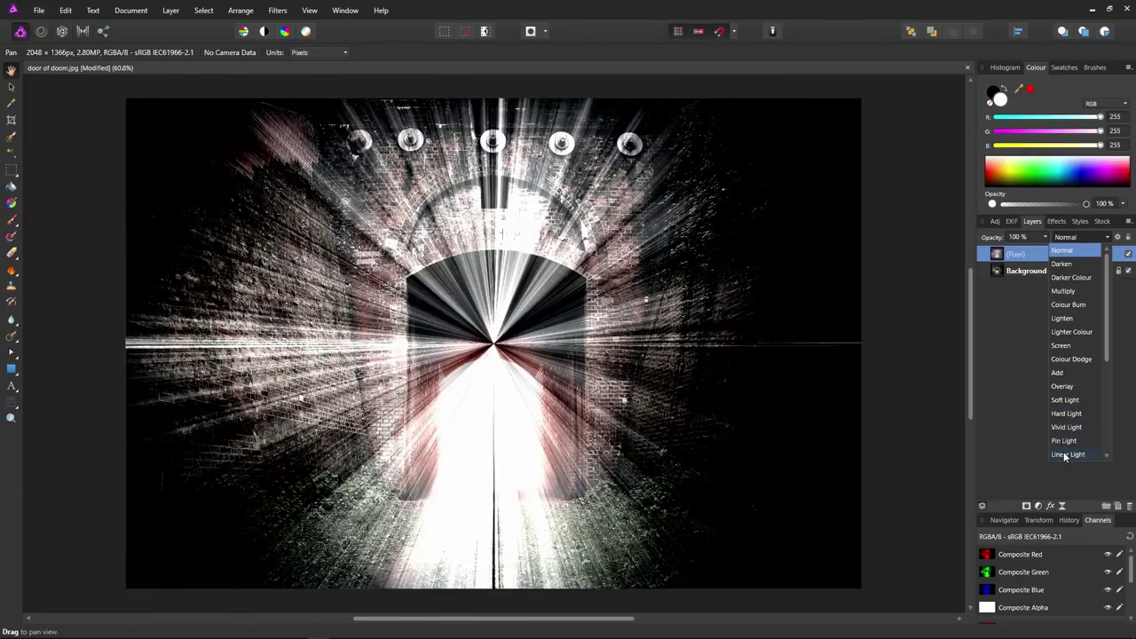
click(1065, 455)
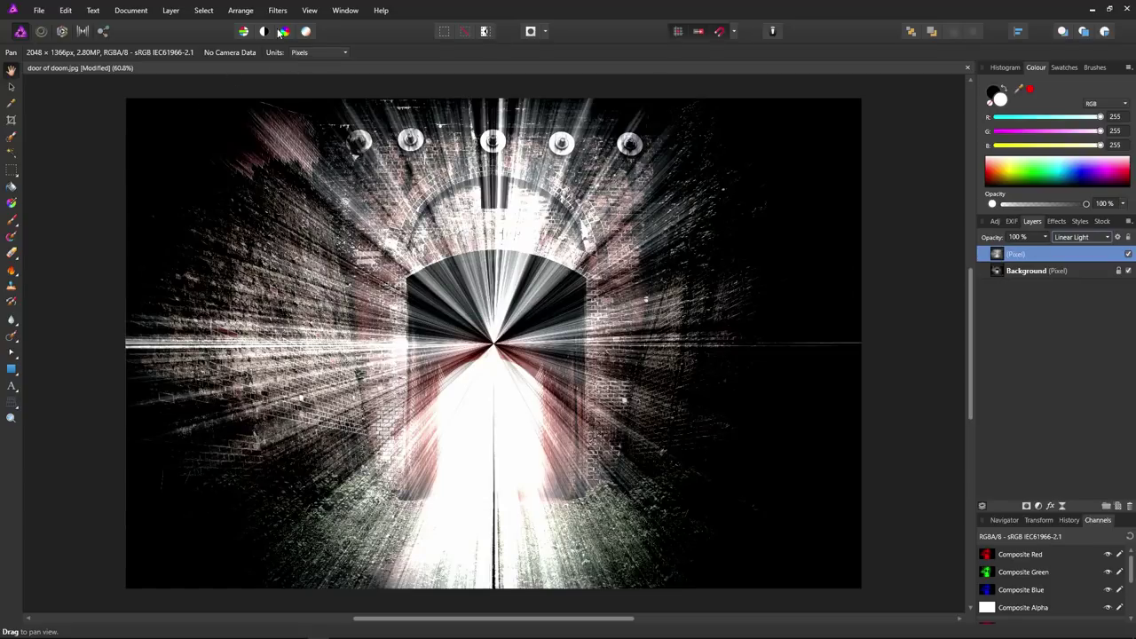
Step: Apply a Gaussian Blur with a radius of about 0.4 px to the rays layer
click(278, 10)
mouse_move(225, 43)
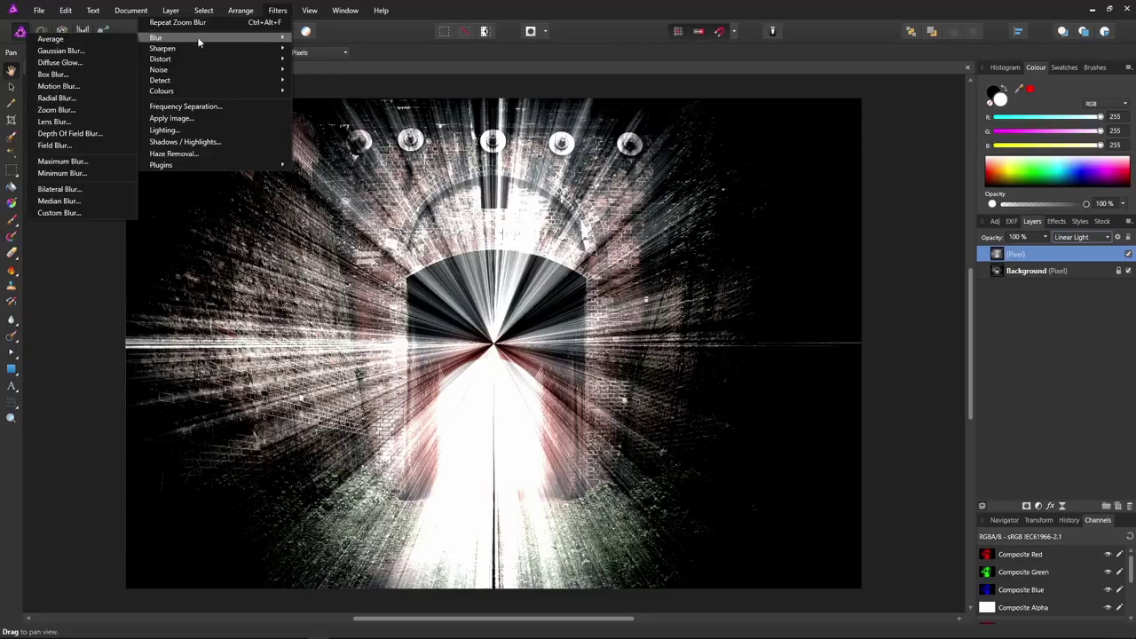
click(61, 50)
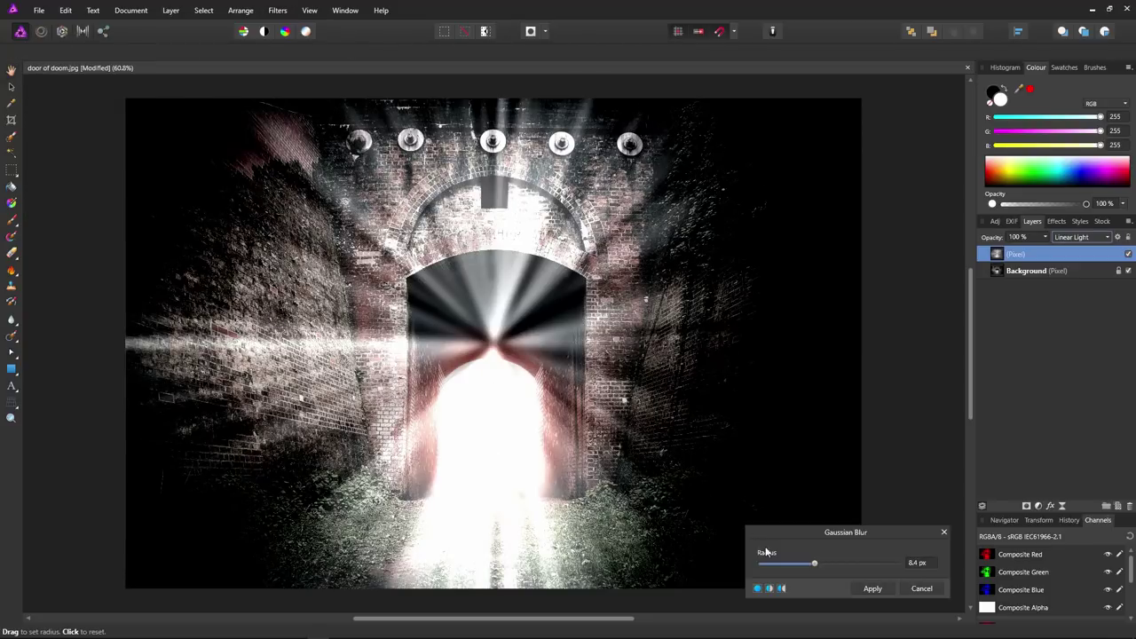
drag(812, 566, 773, 568)
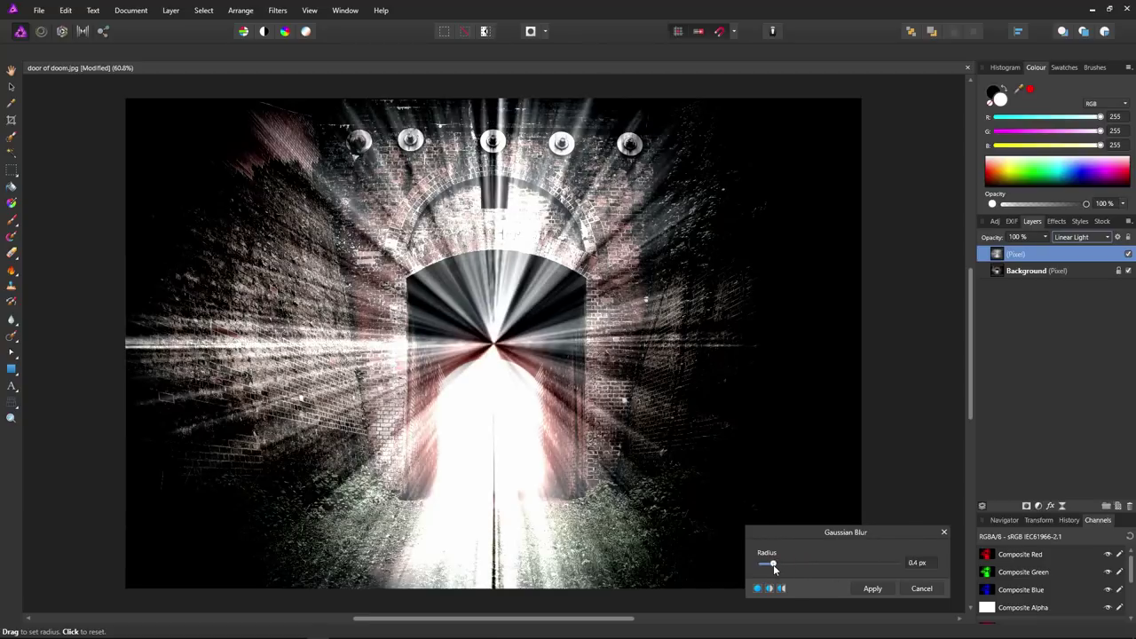
click(872, 588)
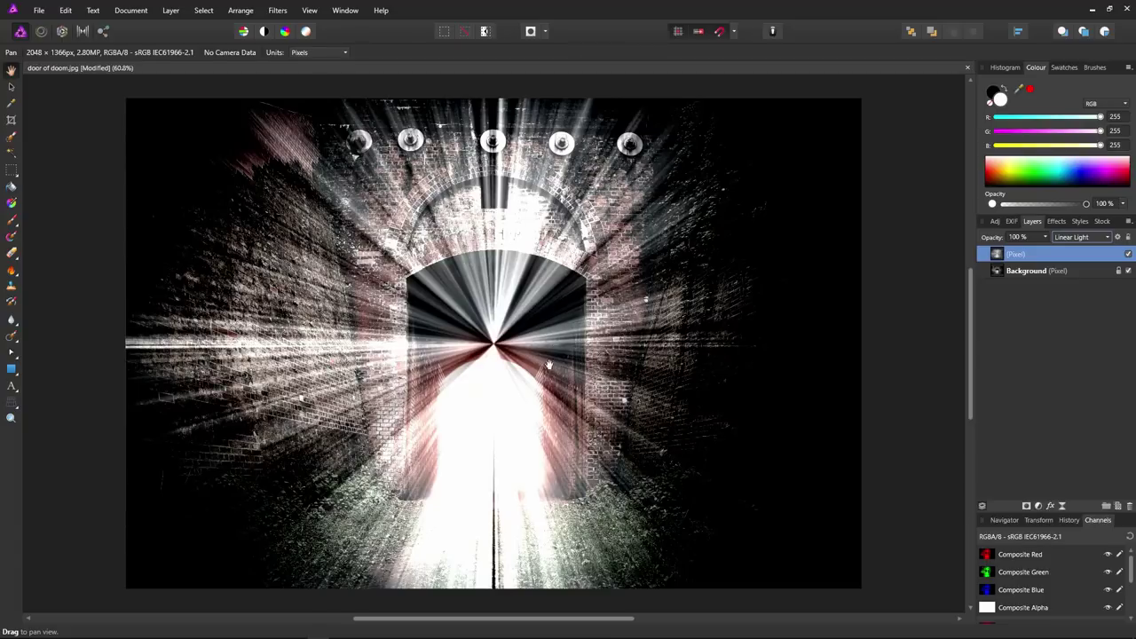
Step: Move the rays layer down so its centre sits in the bright doorway, and scale it up around its centre to about 141 dpi
scroll(547, 346, down, 2)
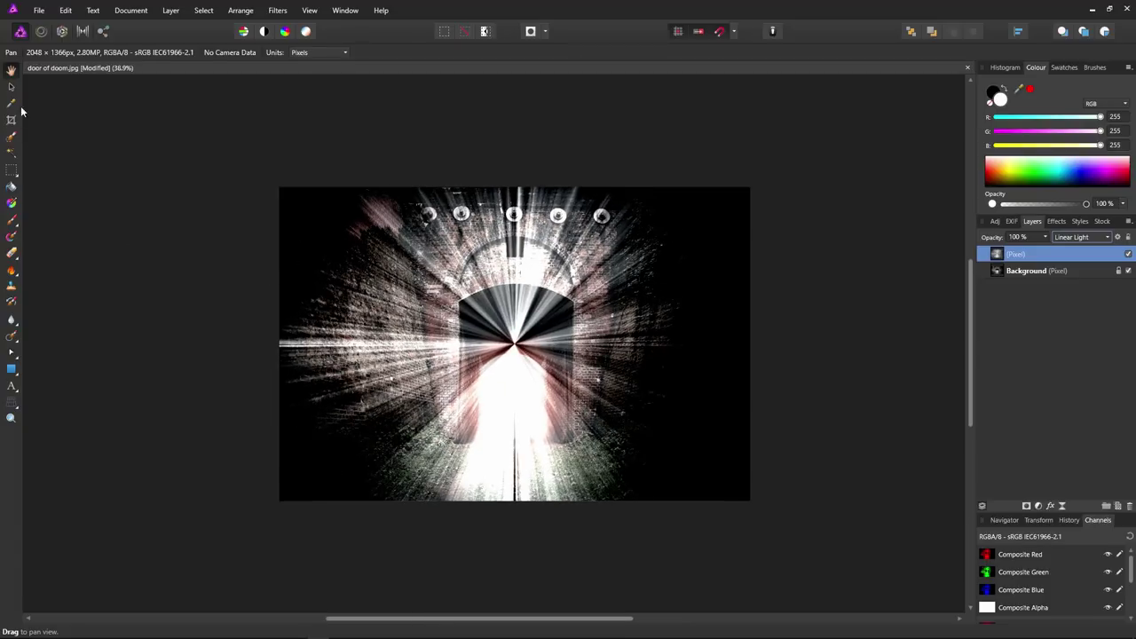
click(12, 87)
drag(521, 352, 522, 401)
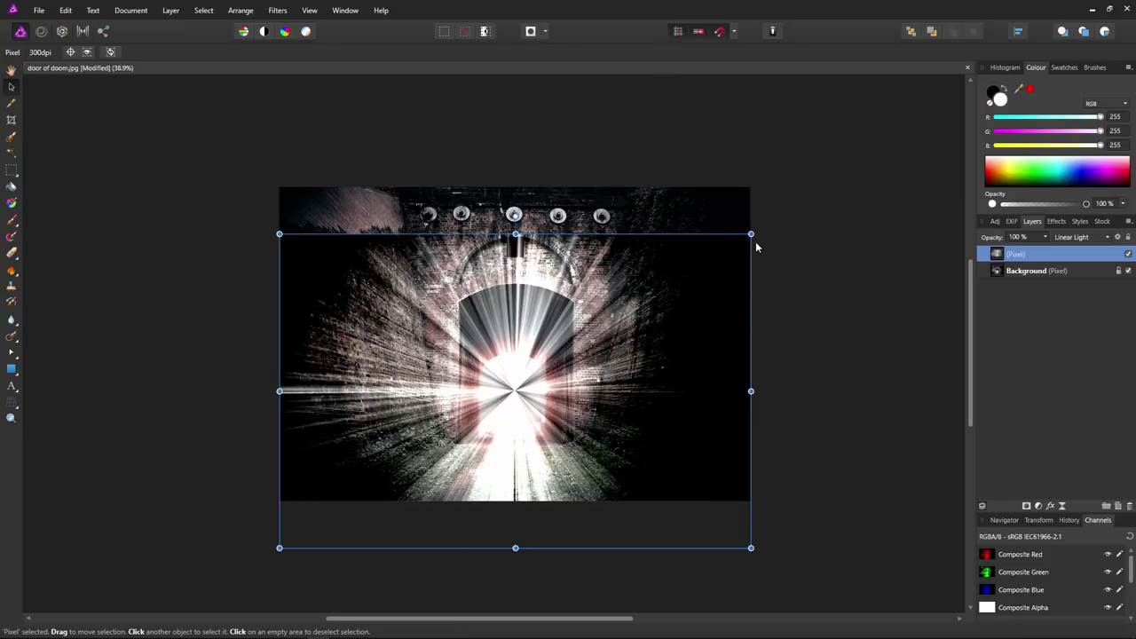
drag(751, 234, 954, 95)
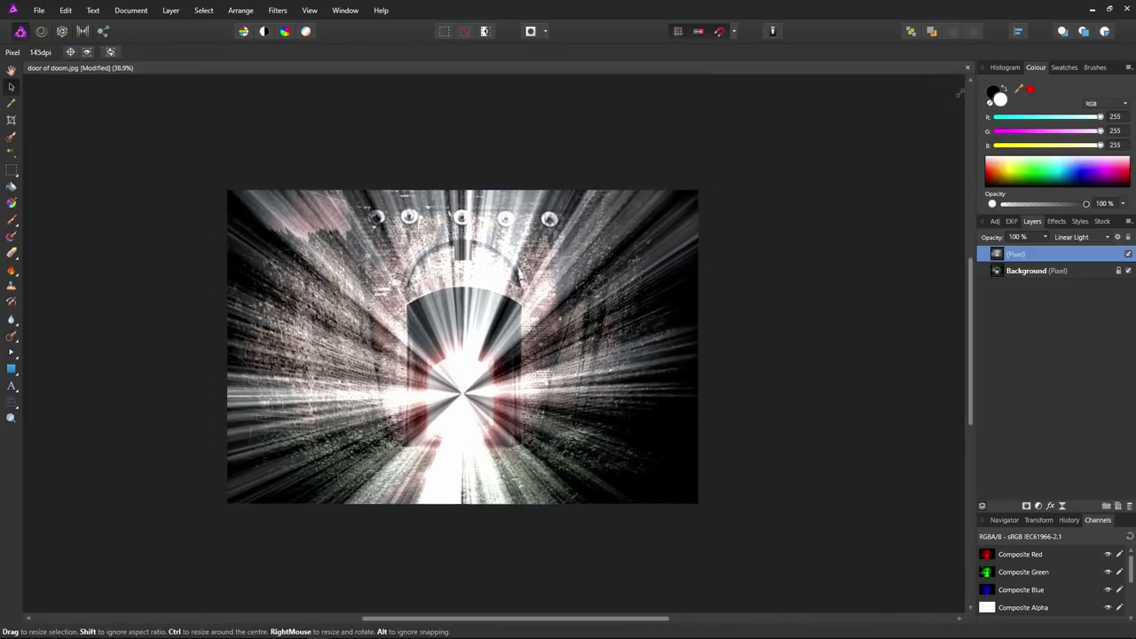
Step: Rotate the rays layer clockwise to about -54.5° and deselect it
scroll(614, 264, down, 2)
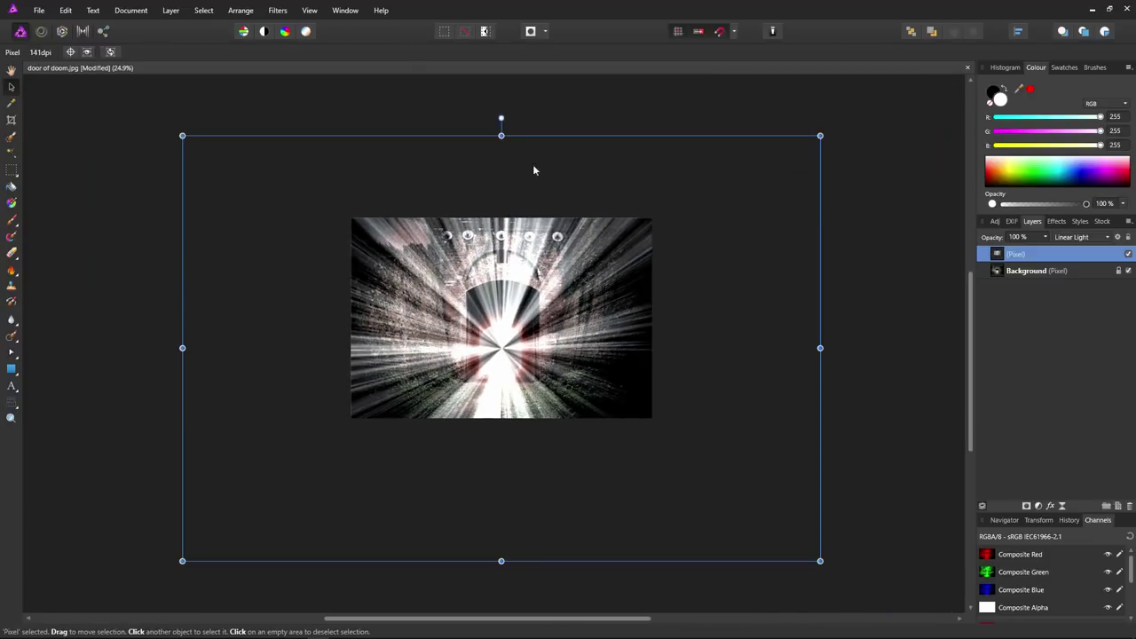
drag(500, 118, 683, 220)
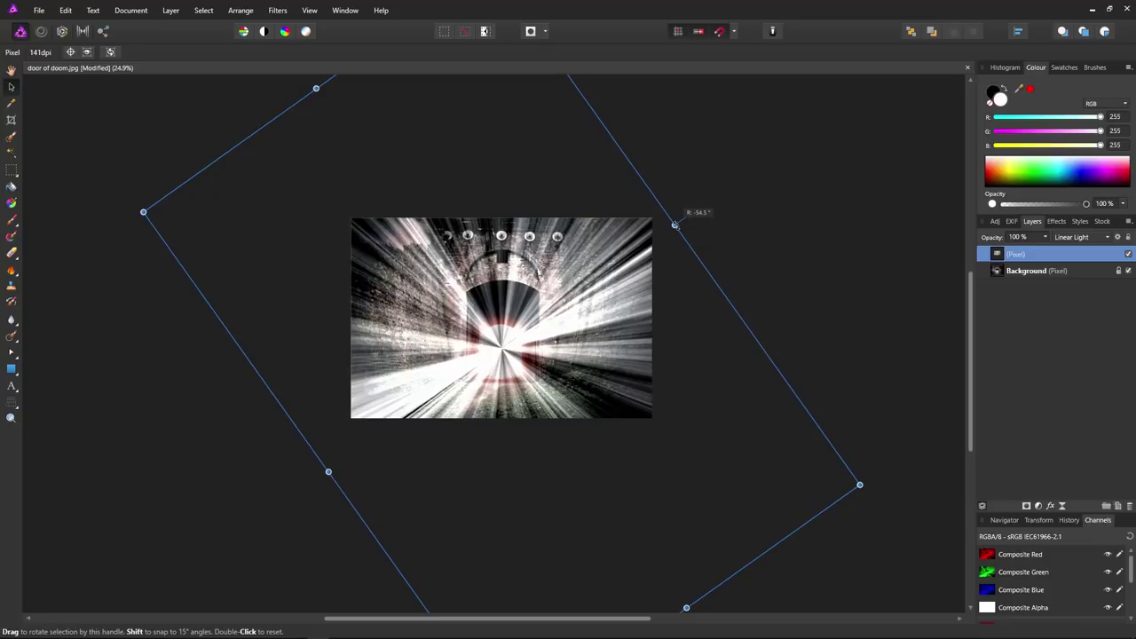
click(740, 244)
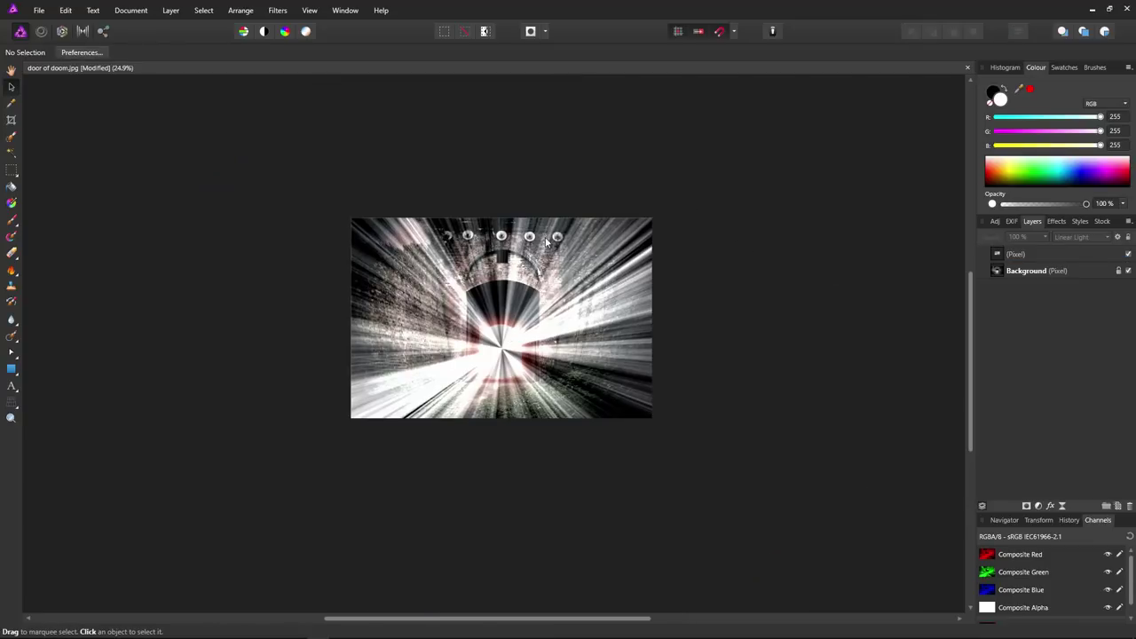
scroll(538, 241, up, 3)
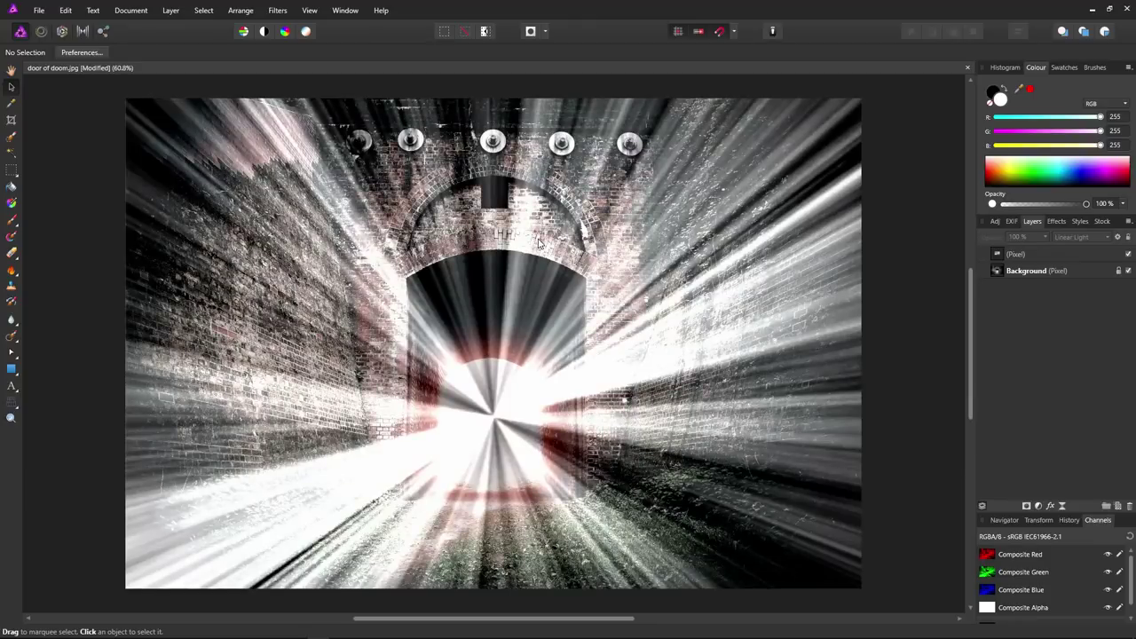
Step: Lower the opacity of the Linear Light rays layer to 53%
click(1028, 256)
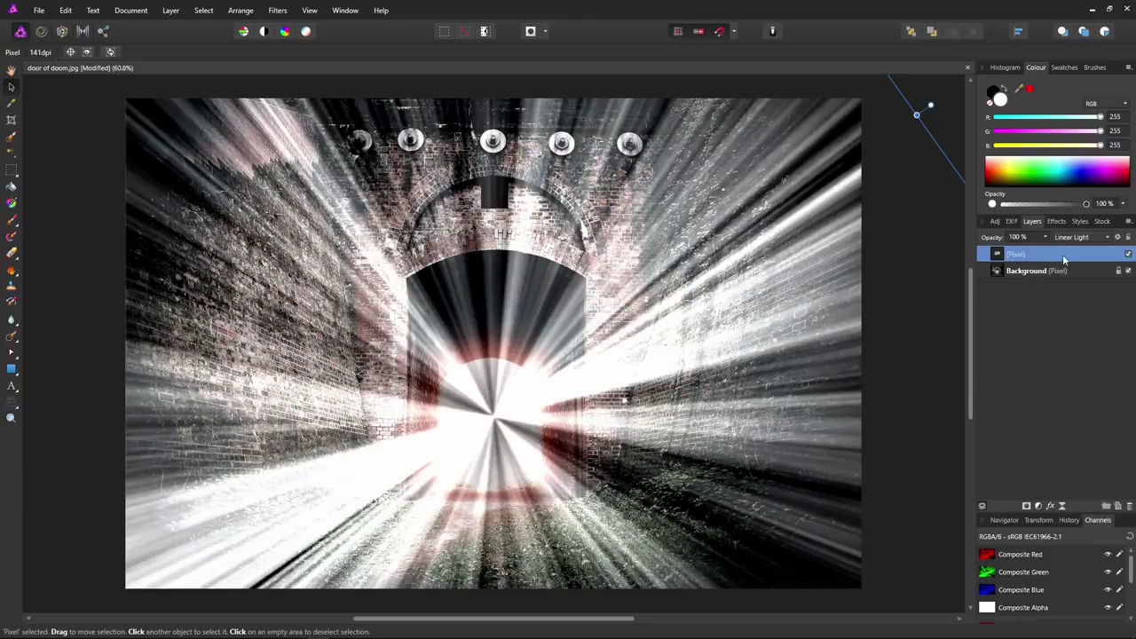
click(1045, 237)
drag(1049, 252, 1006, 256)
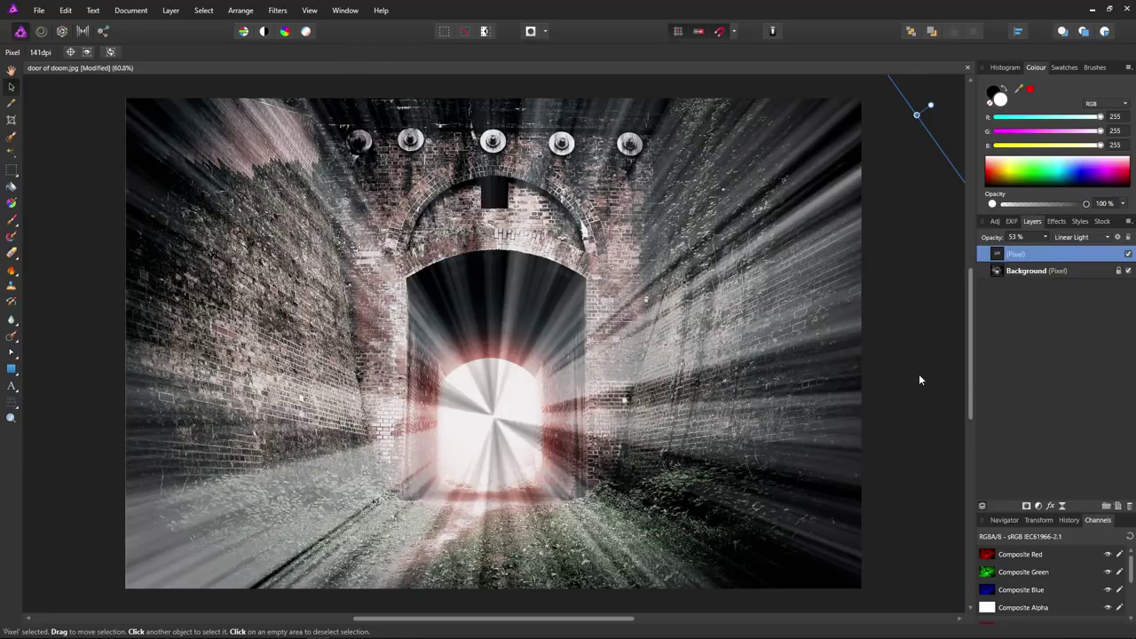
Step: Add a new pixel layer above the rays, switch the Paint Brush colour to white, and undo the test strokes
click(1117, 506)
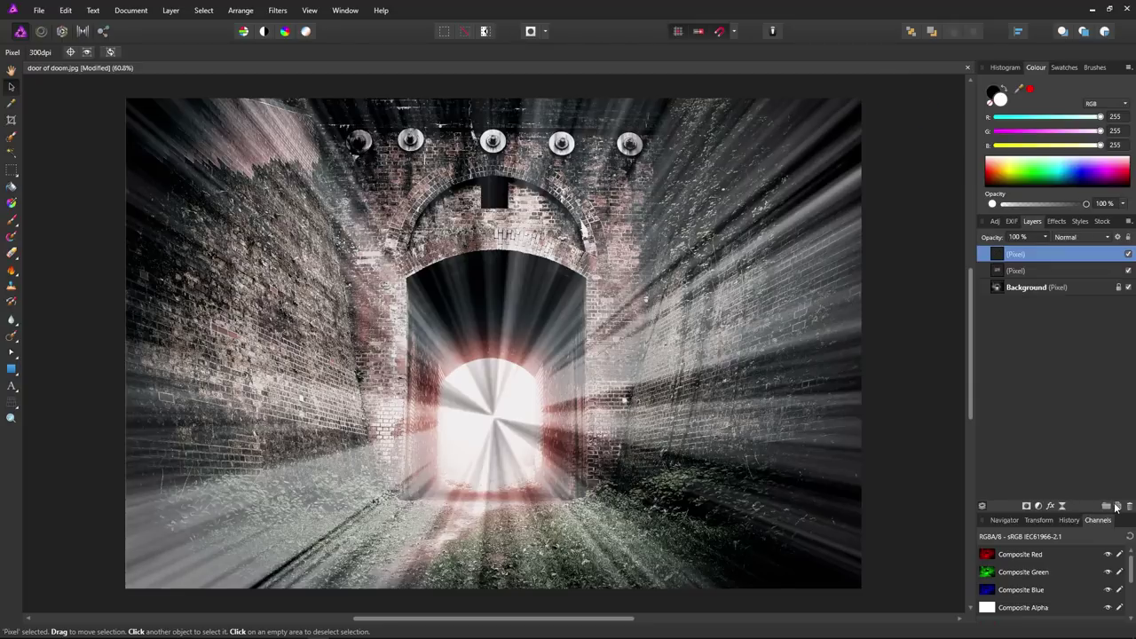
click(11, 219)
drag(652, 311, 679, 335)
key(ctrl+z)
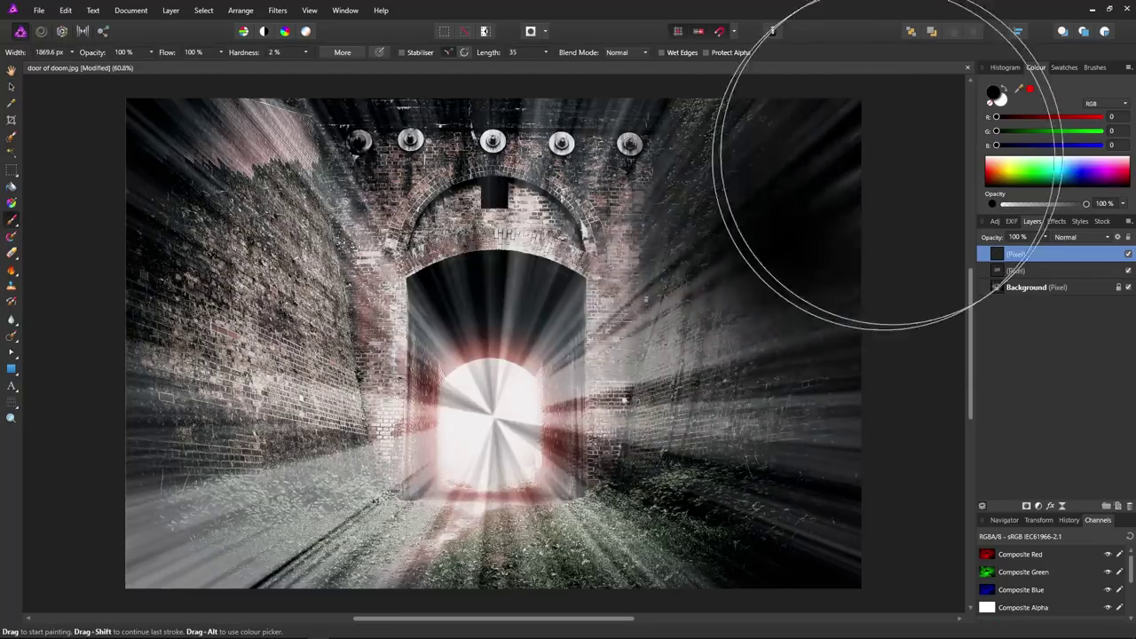
click(1002, 100)
click(494, 408)
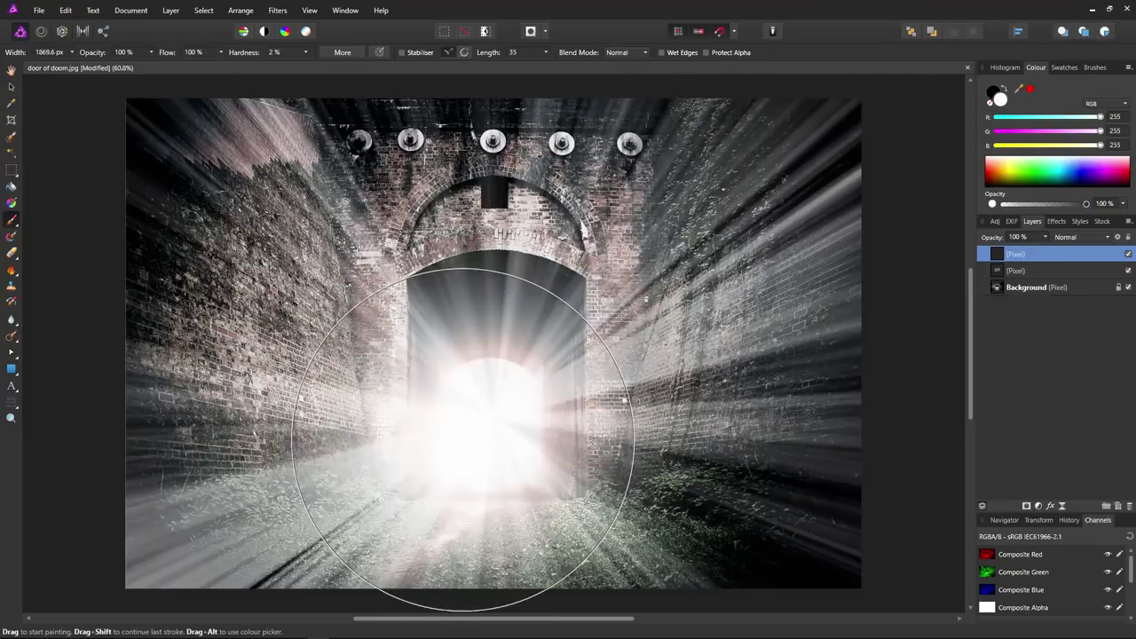
key(ctrl+z)
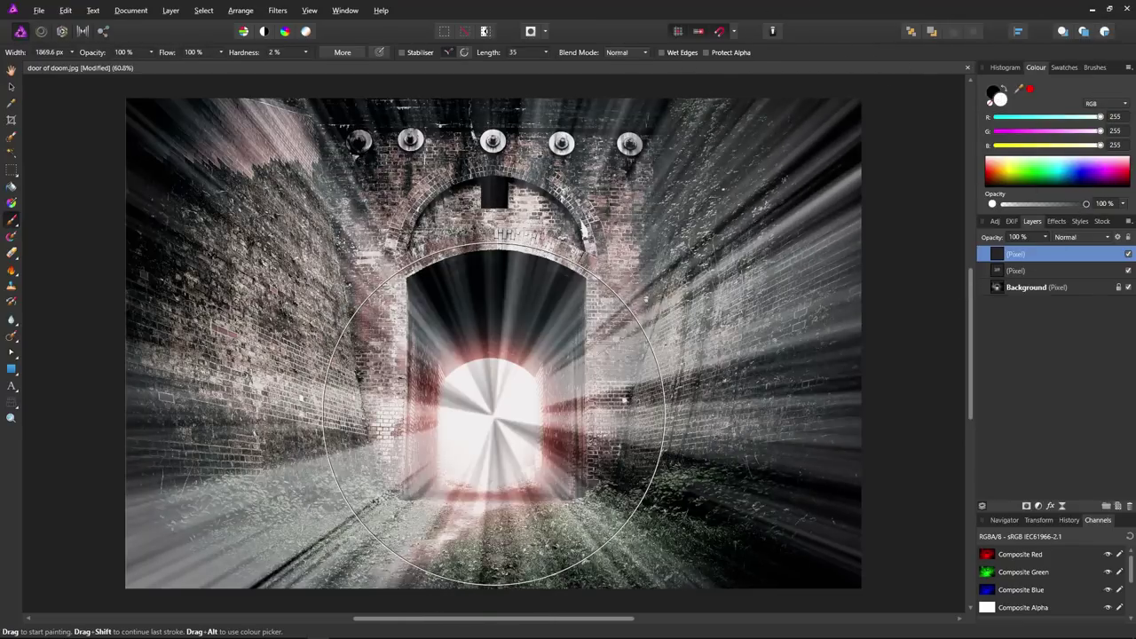
Step: Paint the doorway opening white with a 327.2 px soft brush at 3% hardness, and build up its edge glow at 39% brush opacity
click(495, 413)
mouse_move(494, 412)
mouse_down()
mouse_move(464, 393)
mouse_move(499, 393)
mouse_move(481, 434)
mouse_move(490, 464)
mouse_move(507, 456)
mouse_move(465, 431)
mouse_move(497, 411)
mouse_move(464, 370)
mouse_up()
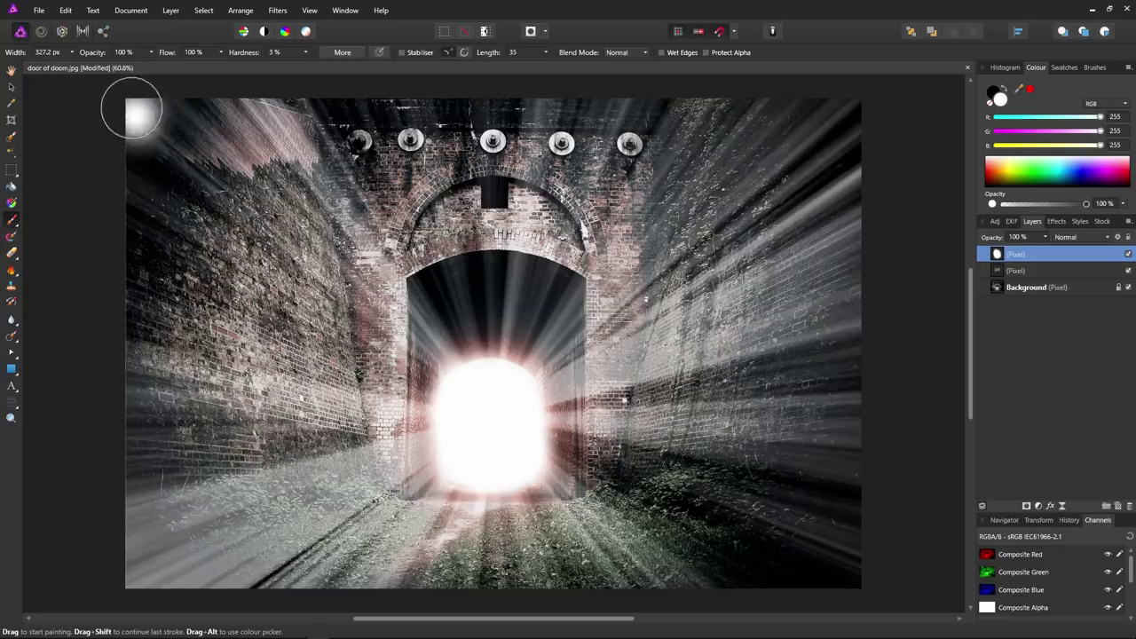
click(151, 52)
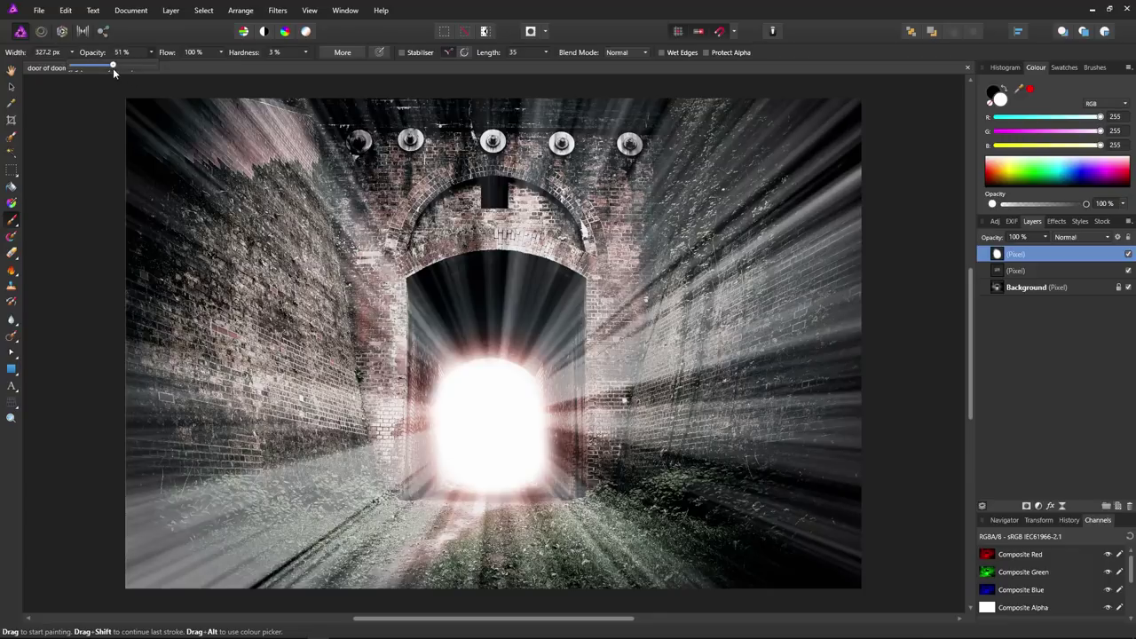
click(488, 382)
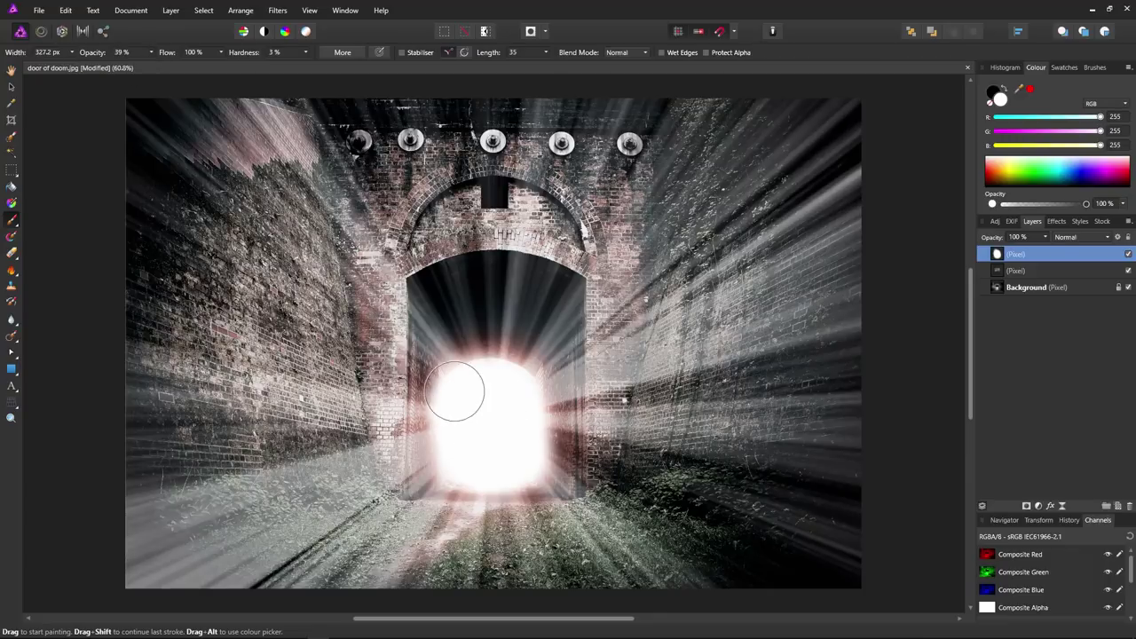
mouse_move(532, 404)
mouse_down()
mouse_move(539, 437)
mouse_move(498, 474)
mouse_move(453, 469)
mouse_move(436, 398)
mouse_move(446, 374)
mouse_move(470, 364)
mouse_move(511, 370)
mouse_move(531, 399)
mouse_move(533, 434)
mouse_move(514, 462)
mouse_move(489, 449)
mouse_move(457, 336)
mouse_move(520, 338)
mouse_move(540, 472)
mouse_move(529, 401)
mouse_move(462, 448)
mouse_move(508, 401)
mouse_move(550, 442)
mouse_move(605, 441)
mouse_up()
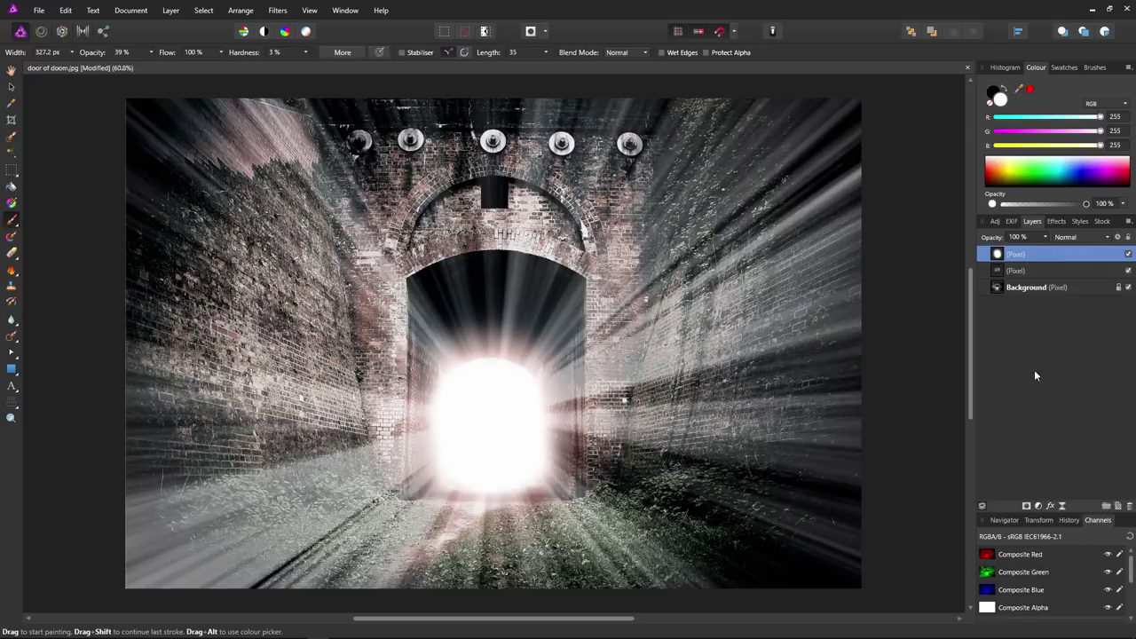
Step: Add a live Vignette filter above the rays layer with exposure -4, hardness 26% and scale 133%
click(1018, 270)
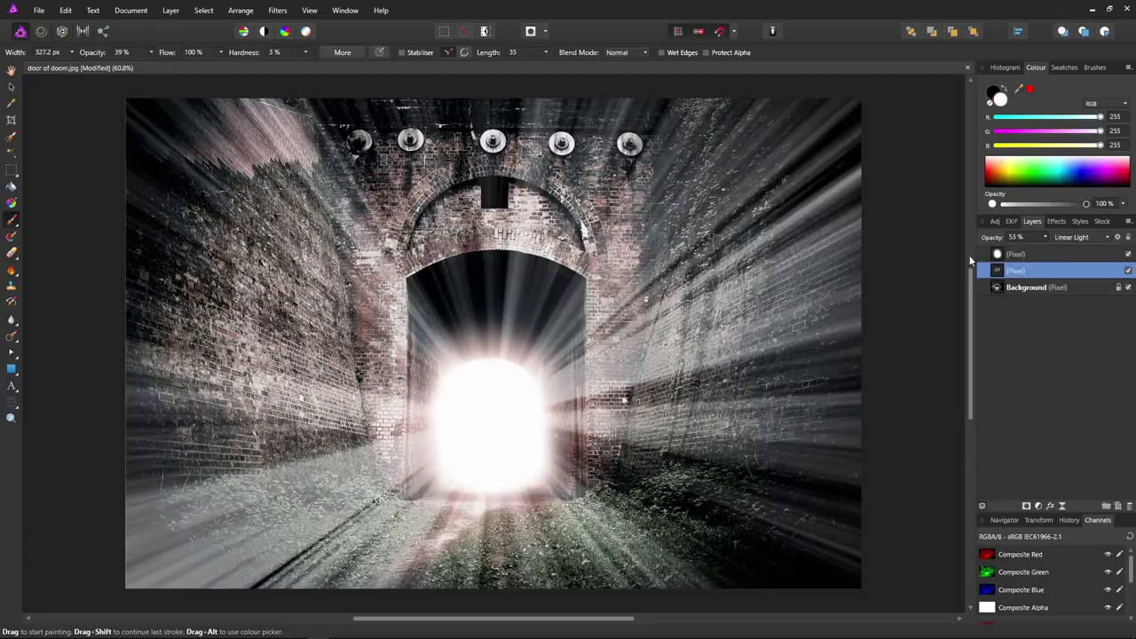
click(1064, 507)
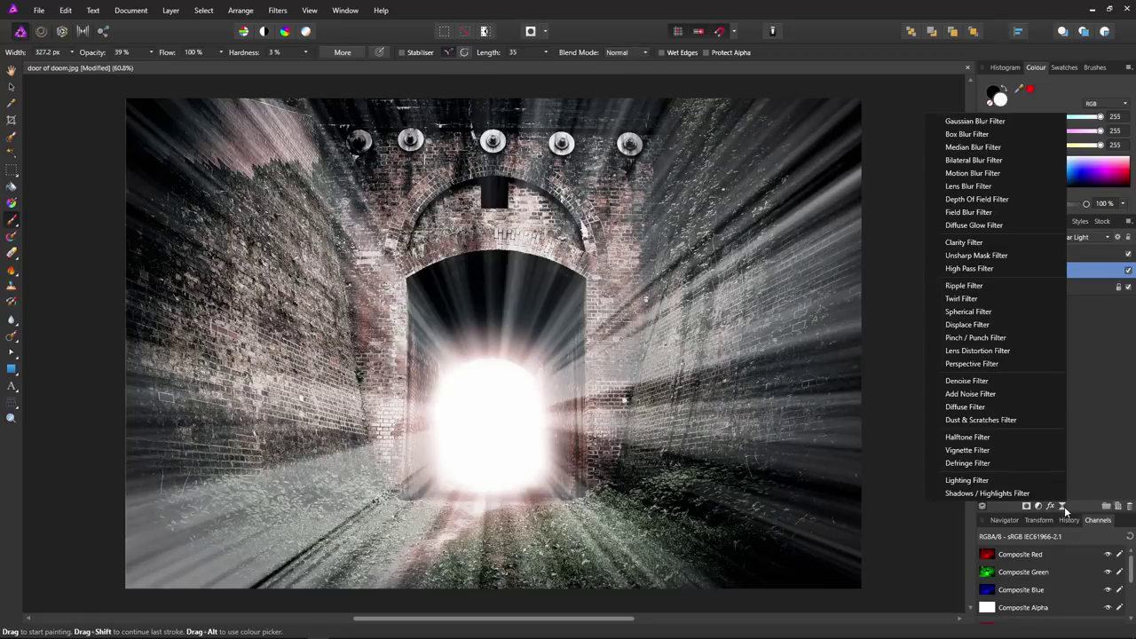
click(1018, 454)
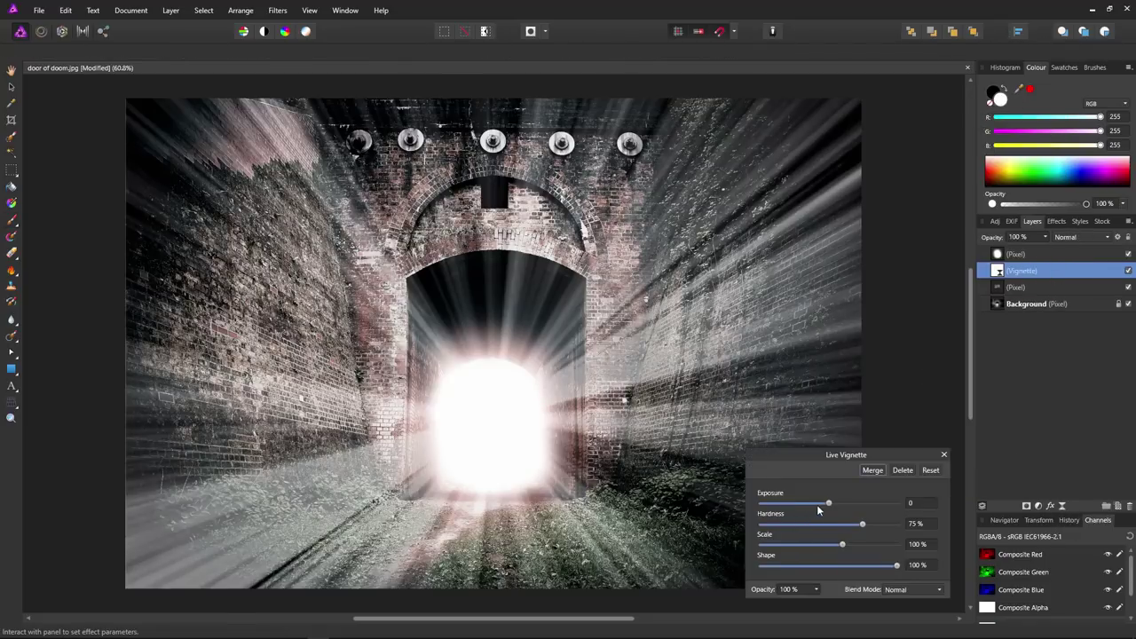
drag(828, 504, 759, 515)
drag(854, 524, 813, 529)
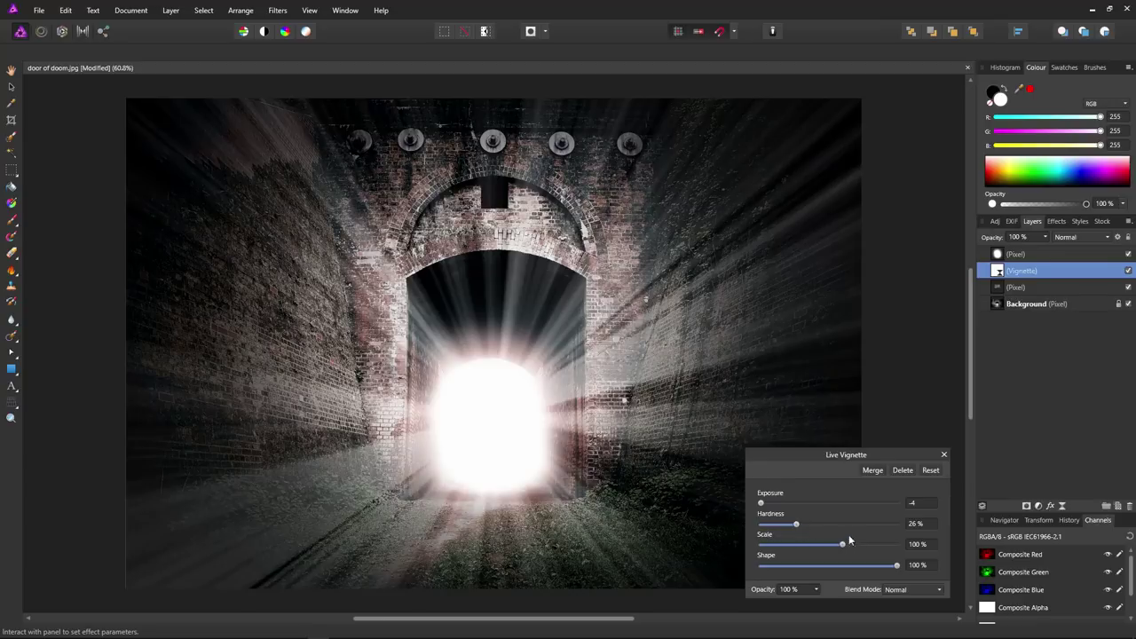
drag(843, 545, 851, 547)
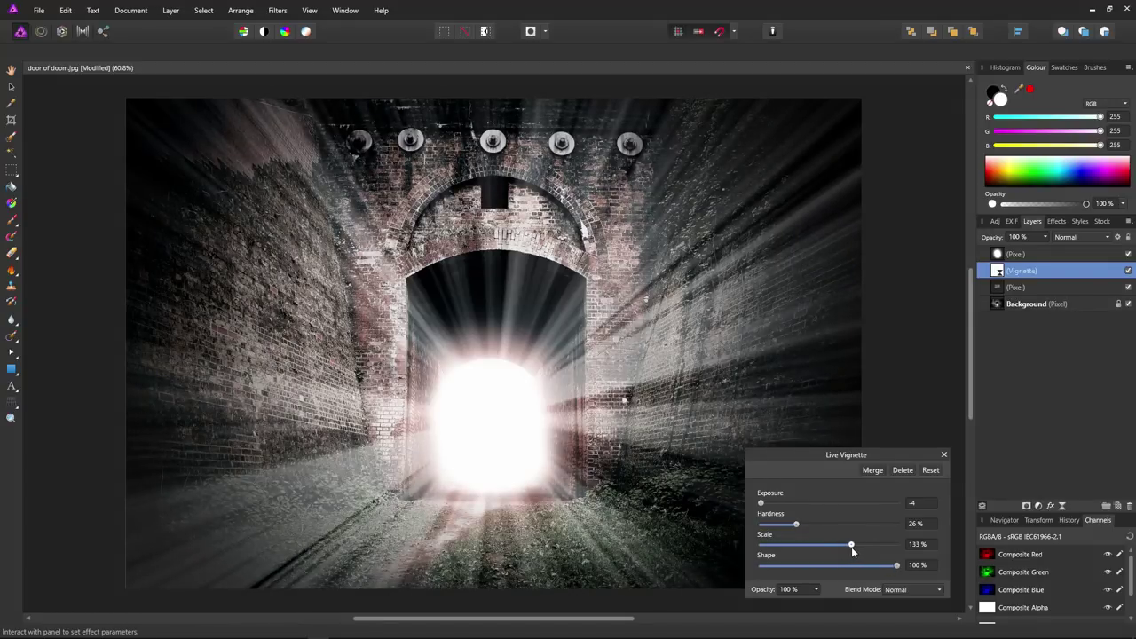
Step: Nest the Vignette filter inside the rays layer and set its hardness to 26% and scale to 176%
drag(799, 527, 844, 544)
drag(995, 279, 1001, 287)
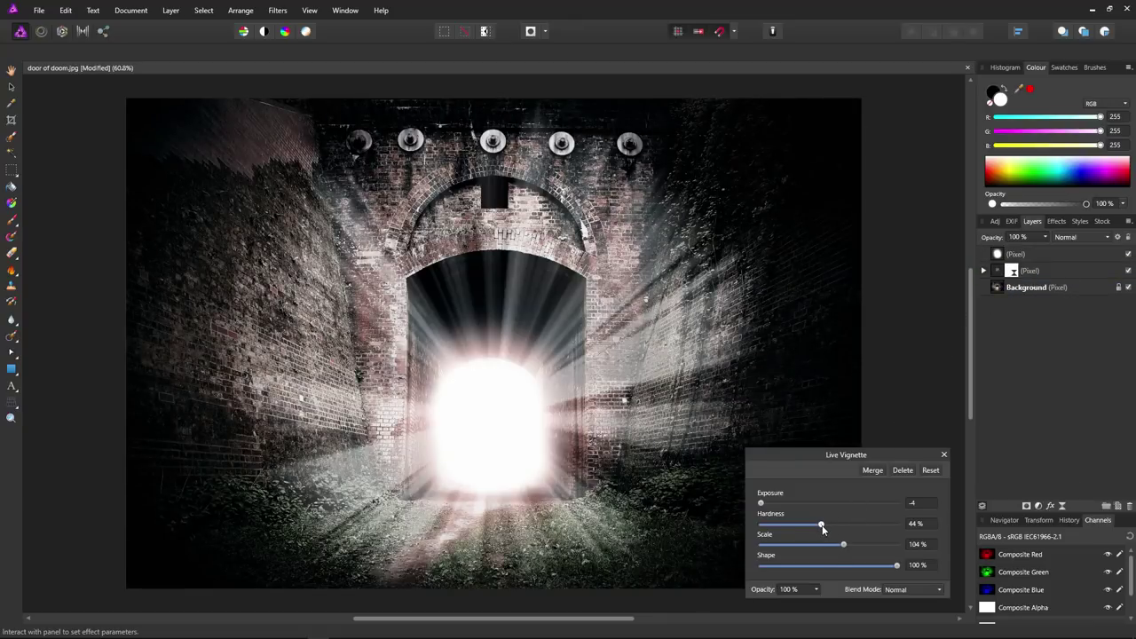
drag(822, 525, 864, 550)
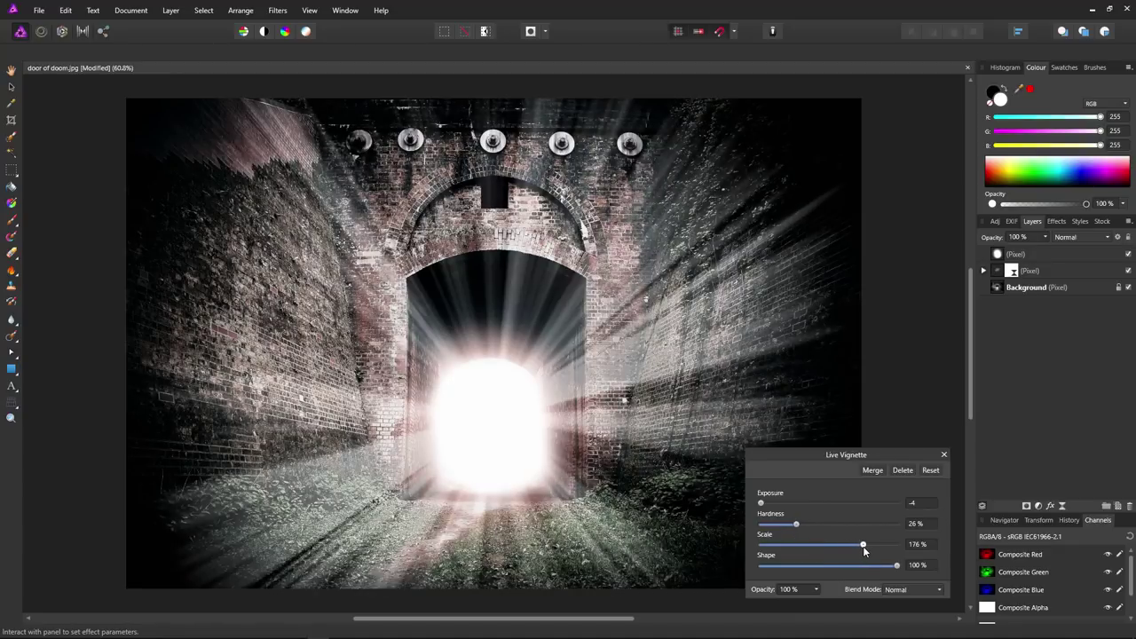
click(944, 455)
key(b)
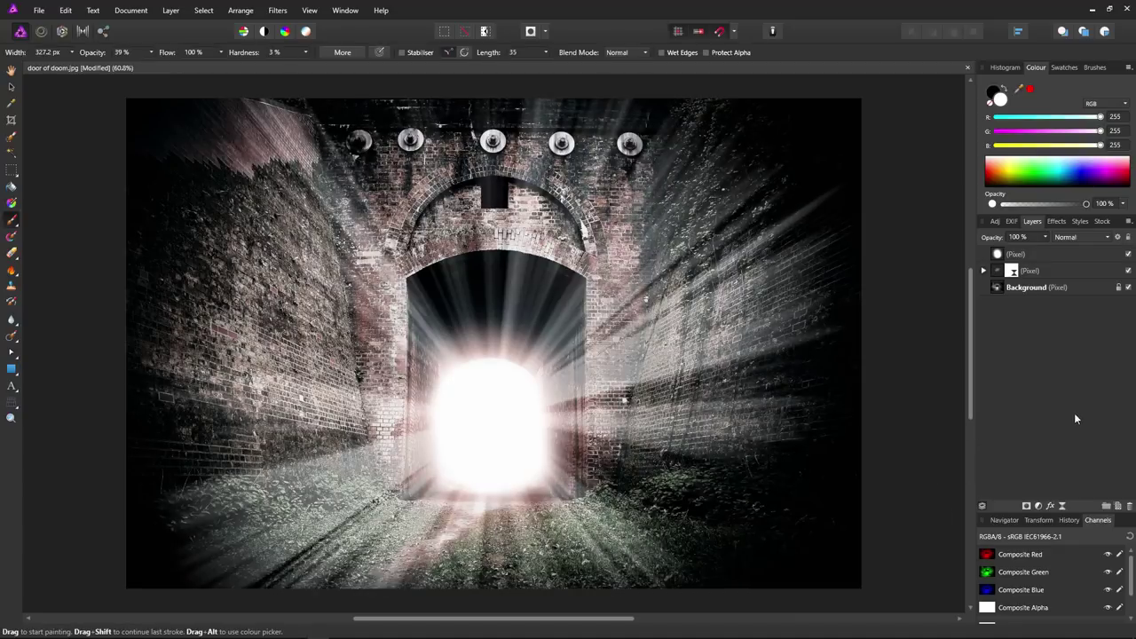